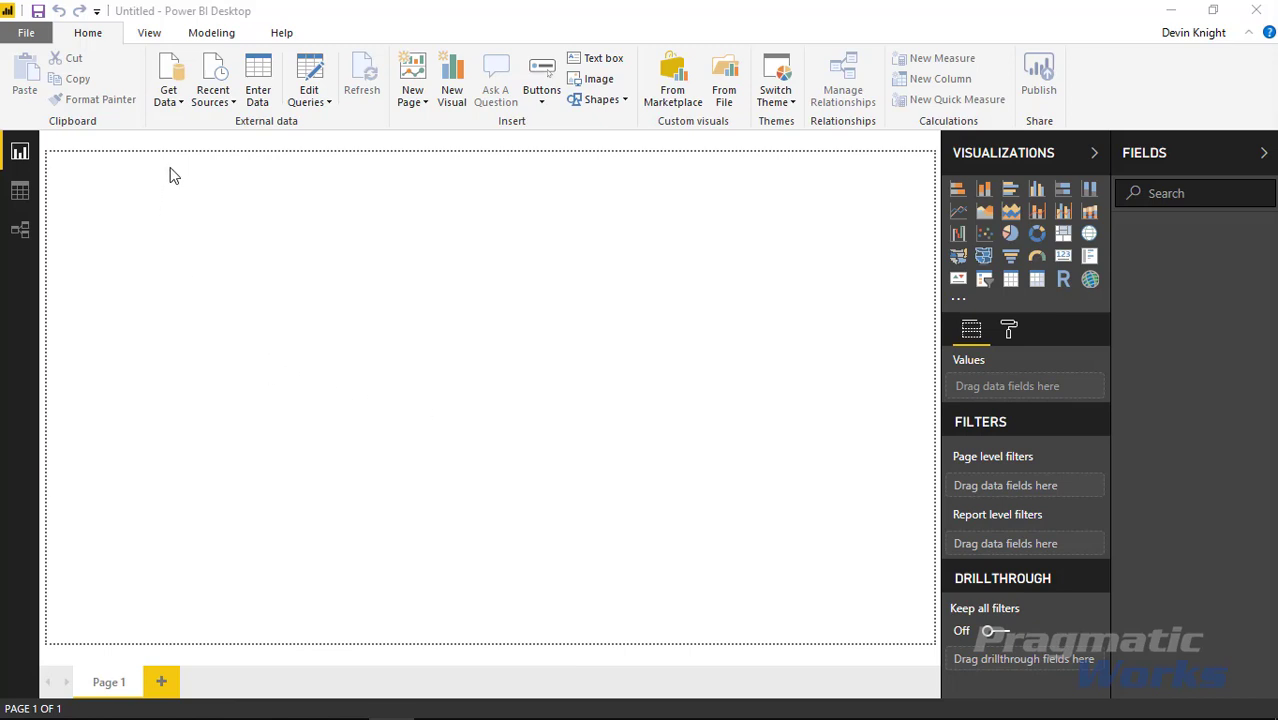
Import the Country Stats table from the Country Progress.xlsx Excel workbook
{"action": "left_click", "coordinate": [176, 103]}
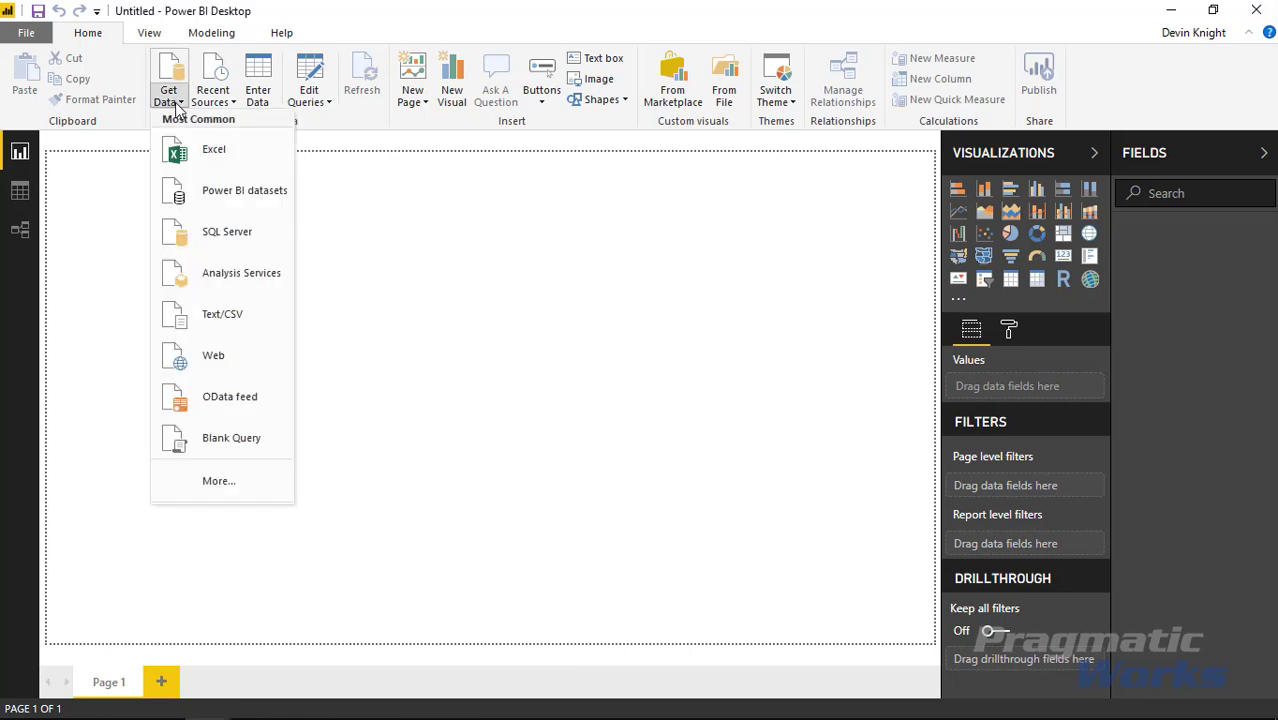
{"action": "left_click", "coordinate": [186, 158]}
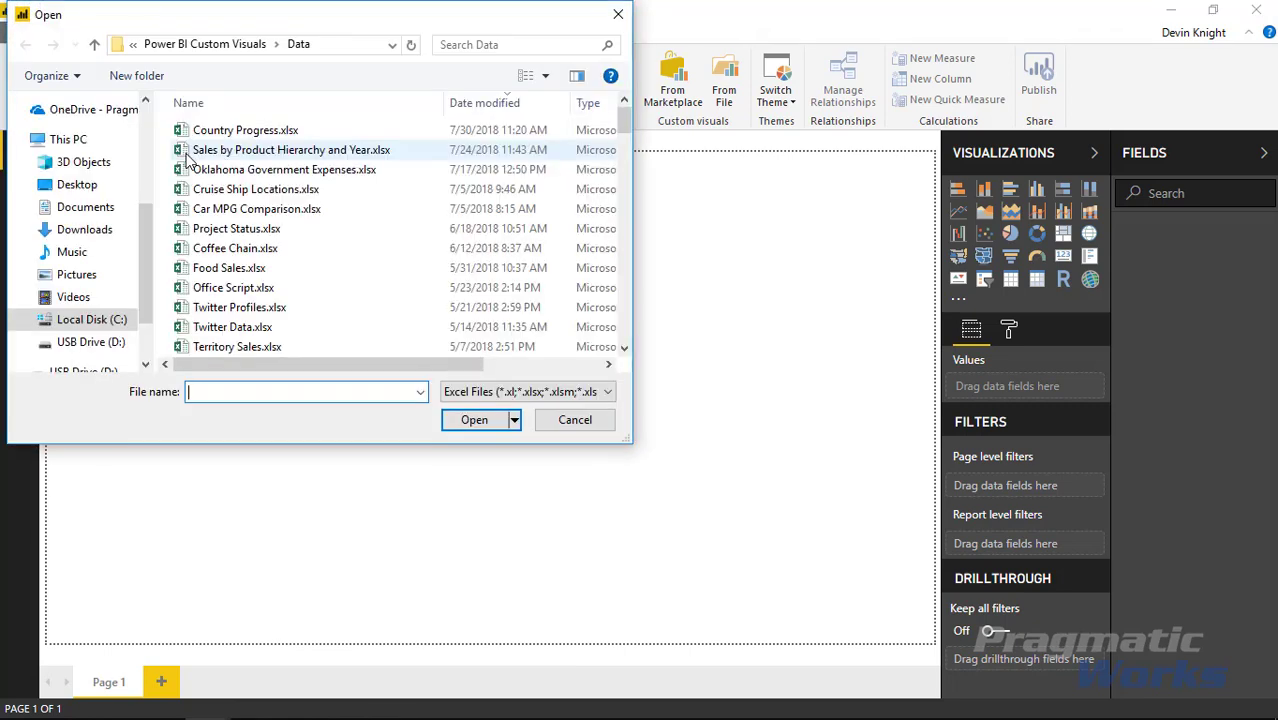
{"action": "left_click", "coordinate": [221, 132]}
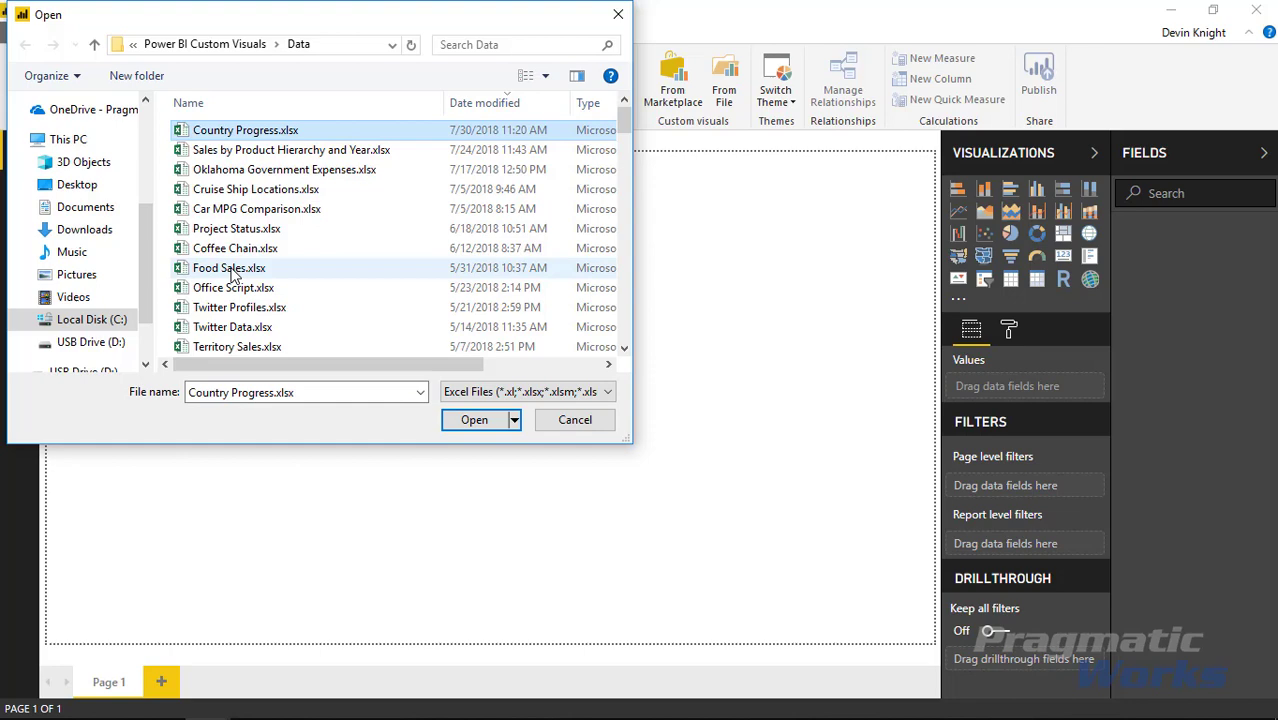
{"action": "left_click", "coordinate": [475, 421]}
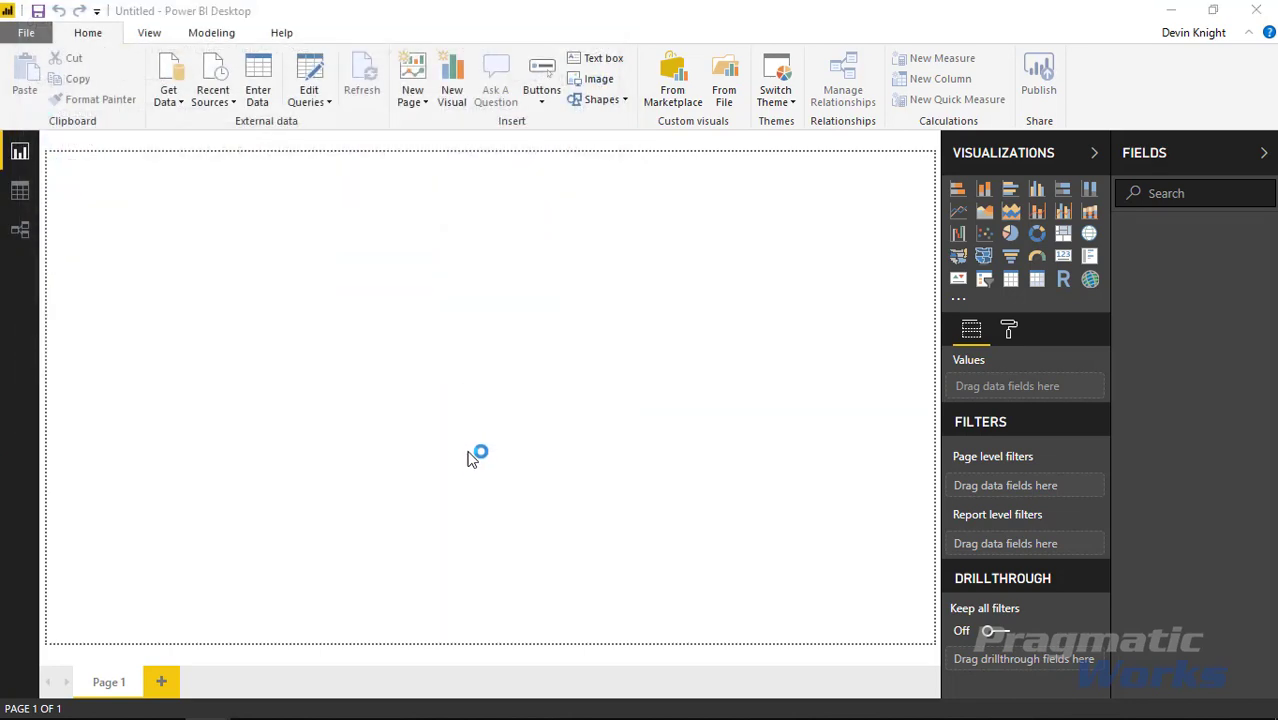
{"action": "left_click", "coordinate": [340, 188]}
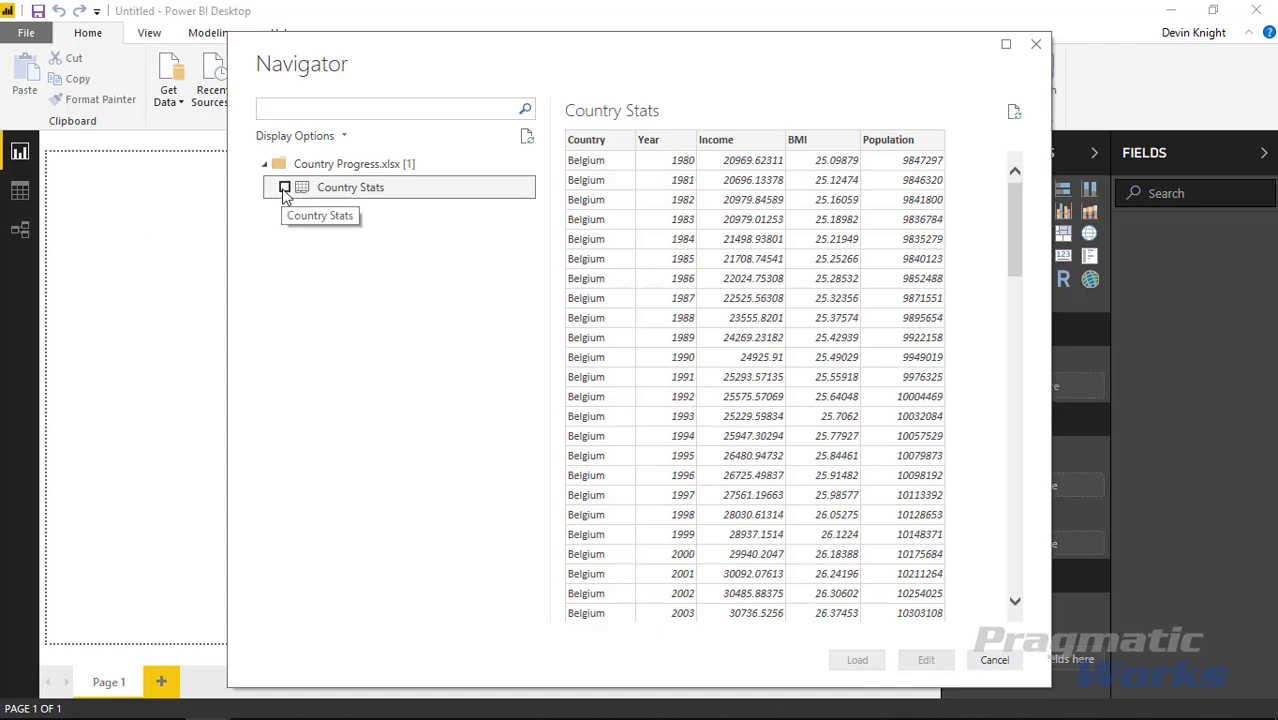
{"action": "left_click", "coordinate": [285, 188]}
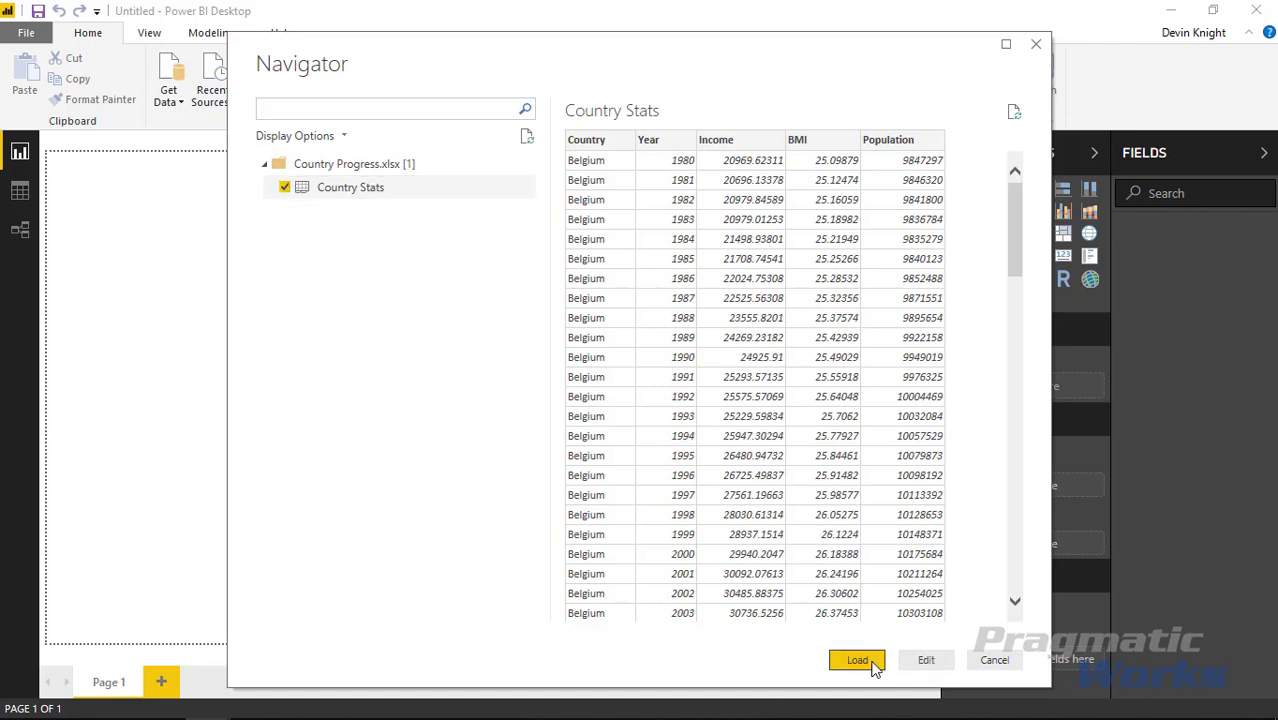
{"action": "left_click", "coordinate": [858, 661]}
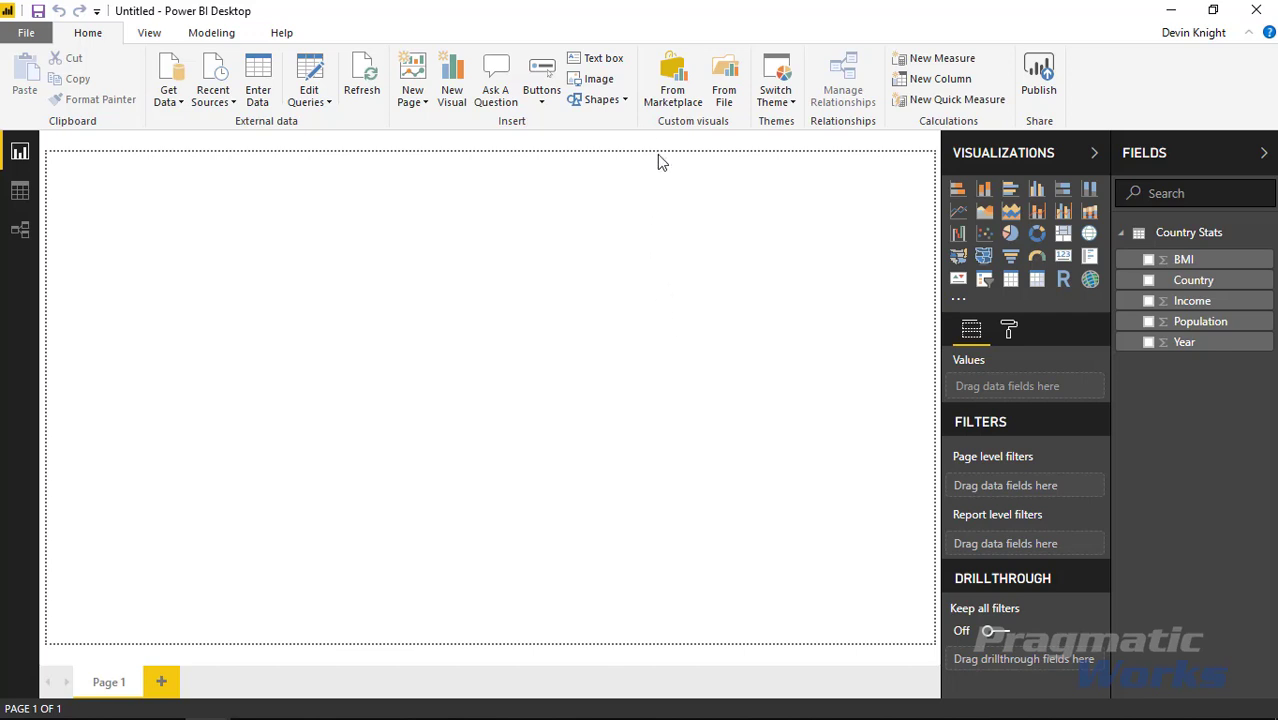
Search the marketplace for 'small multiple' and add the Small Multiple Line Chart visual
{"action": "left_click", "coordinate": [678, 92]}
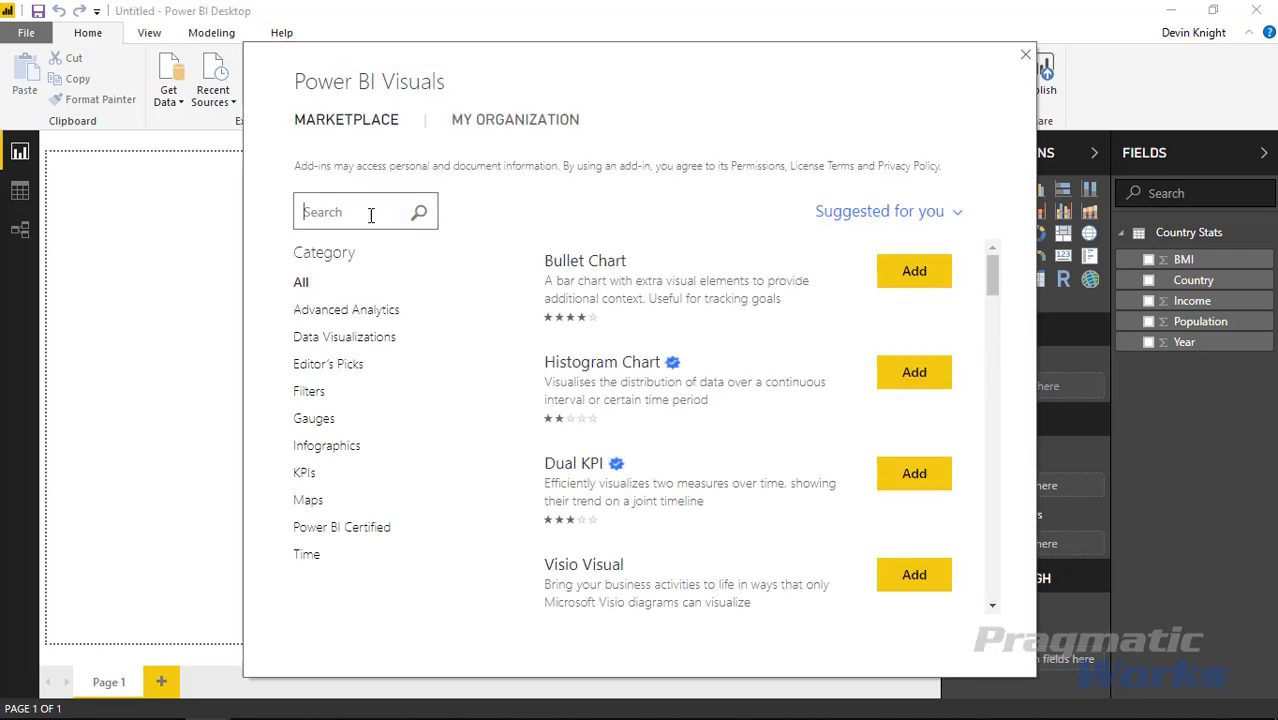
{"action": "type", "text": "small multi"}
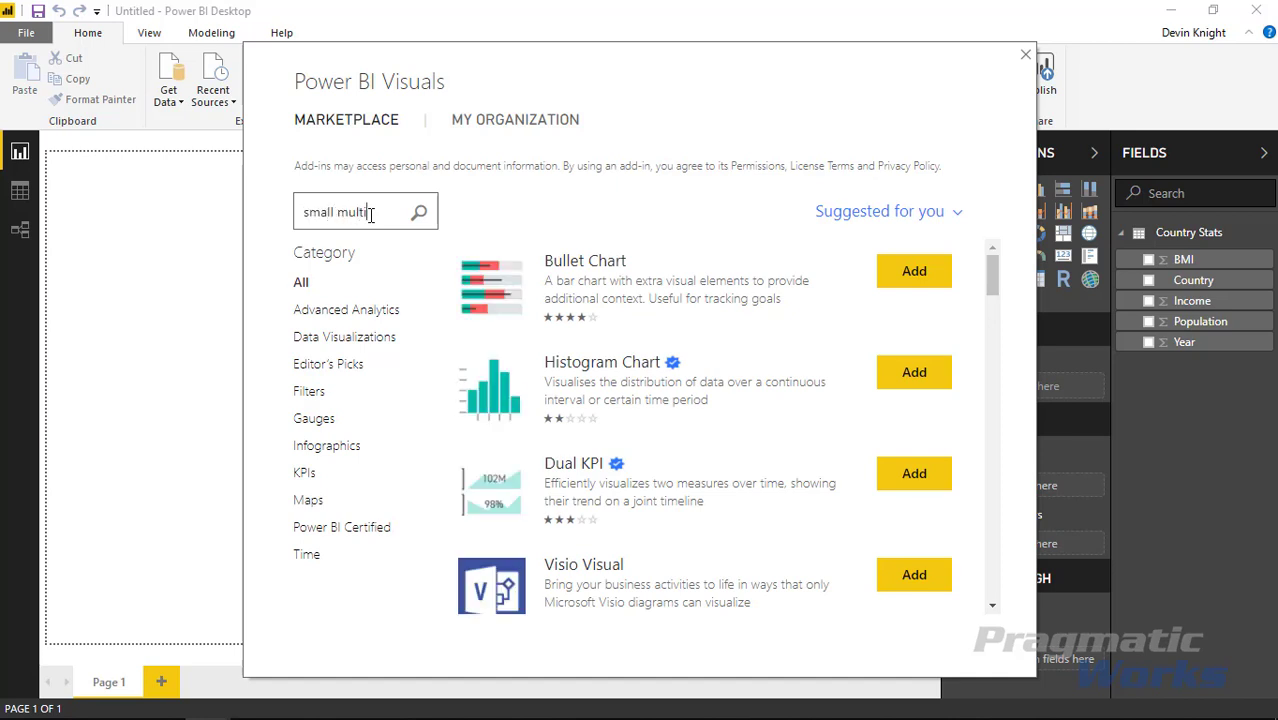
{"action": "type", "text": "ple"}
{"action": "key", "text": "Return"}
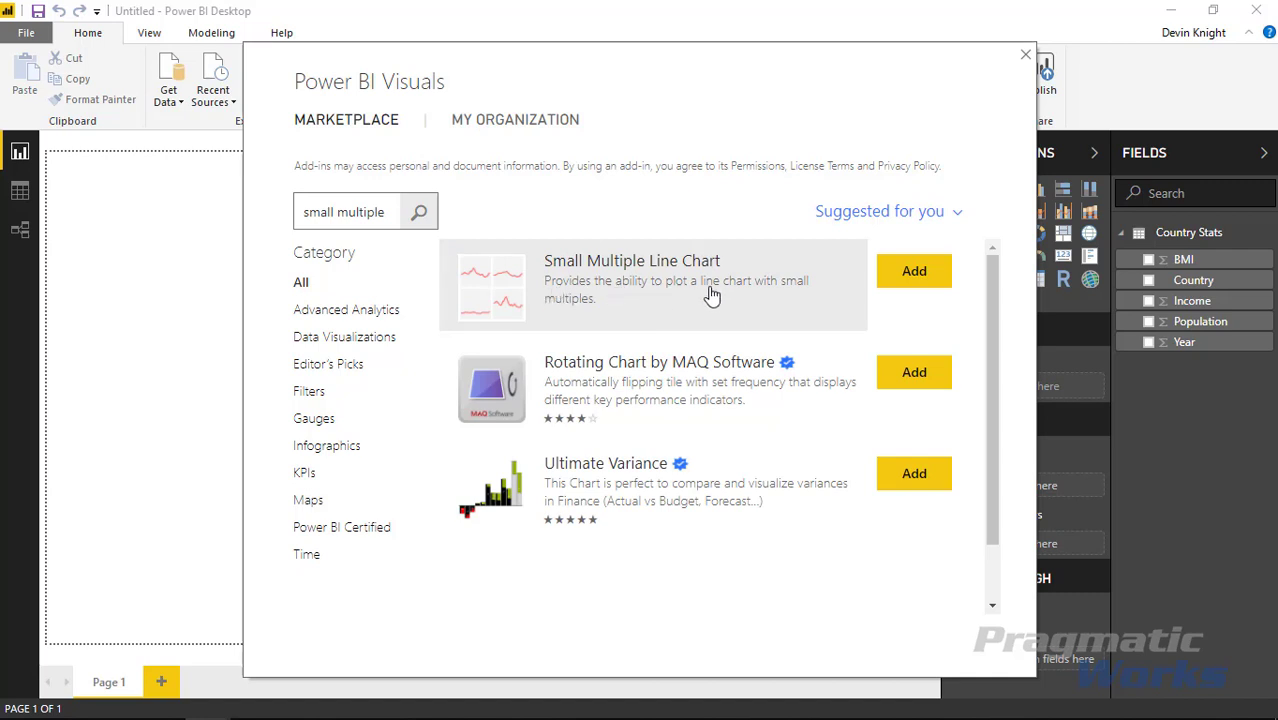
{"action": "left_click", "coordinate": [911, 278]}
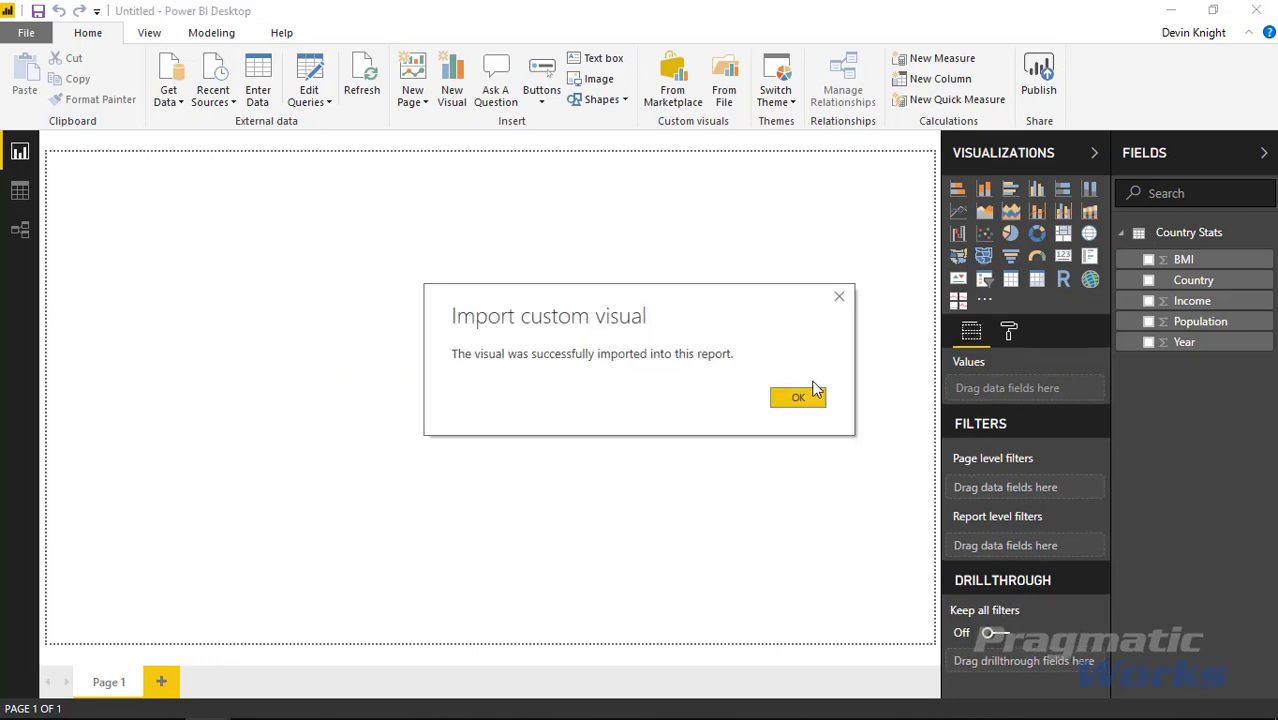
{"action": "left_click", "coordinate": [798, 398]}
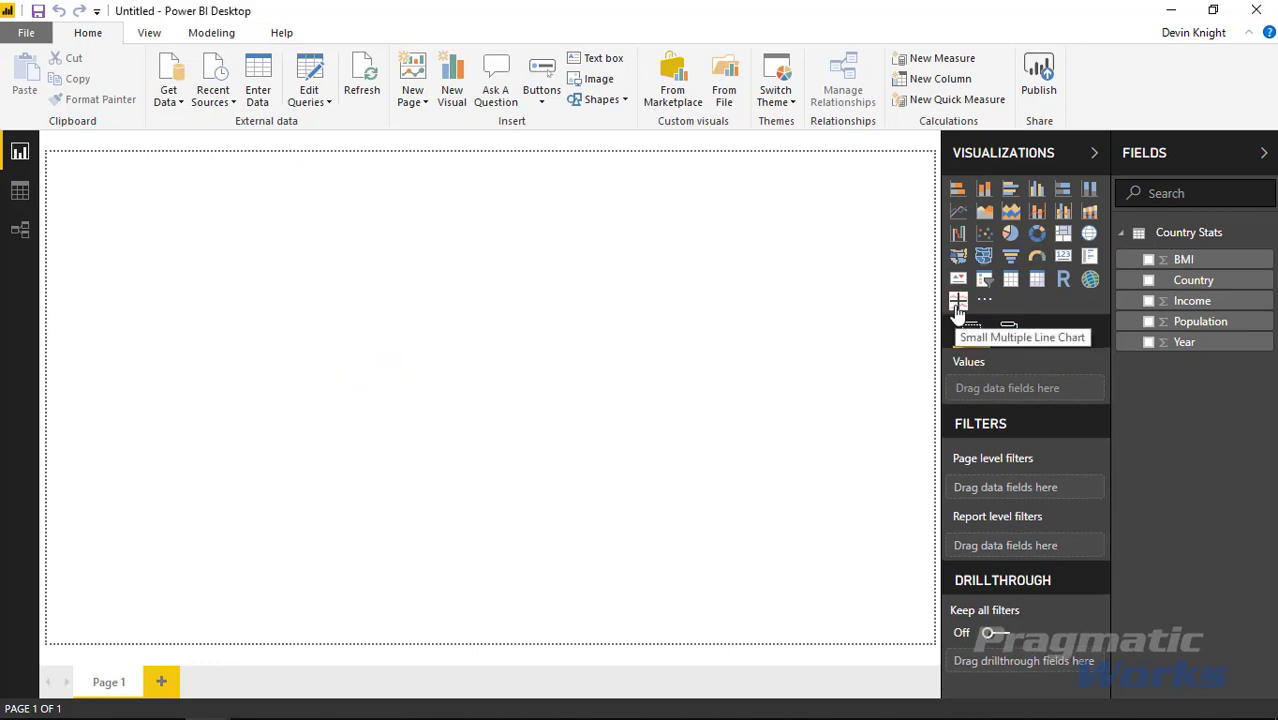
Place an enlarged Small Multiple Line Chart with Income as Values, Year as Axis, Country as Small Multiple
{"action": "left_click", "coordinate": [958, 300]}
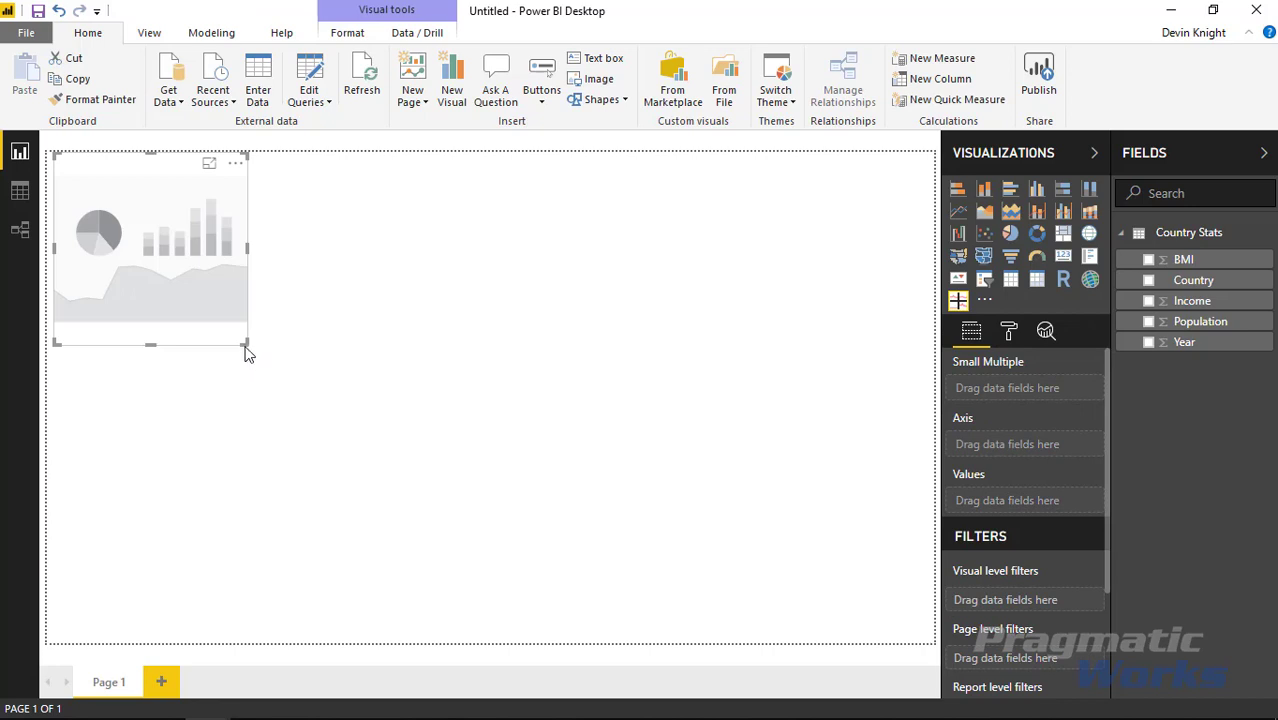
{"action": "left_click_drag", "start_coordinate": [245, 344], "coordinate": [576, 639]}
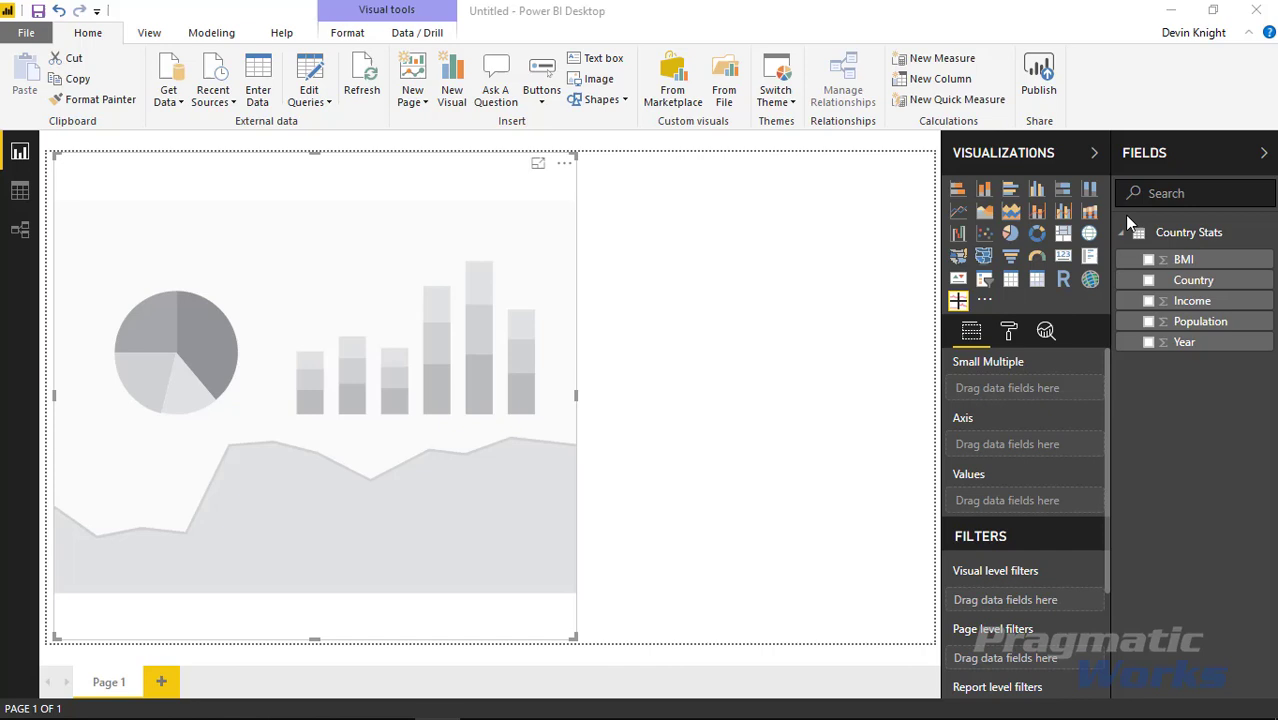
{"action": "left_click_drag", "start_coordinate": [1188, 300], "coordinate": [1030, 508]}
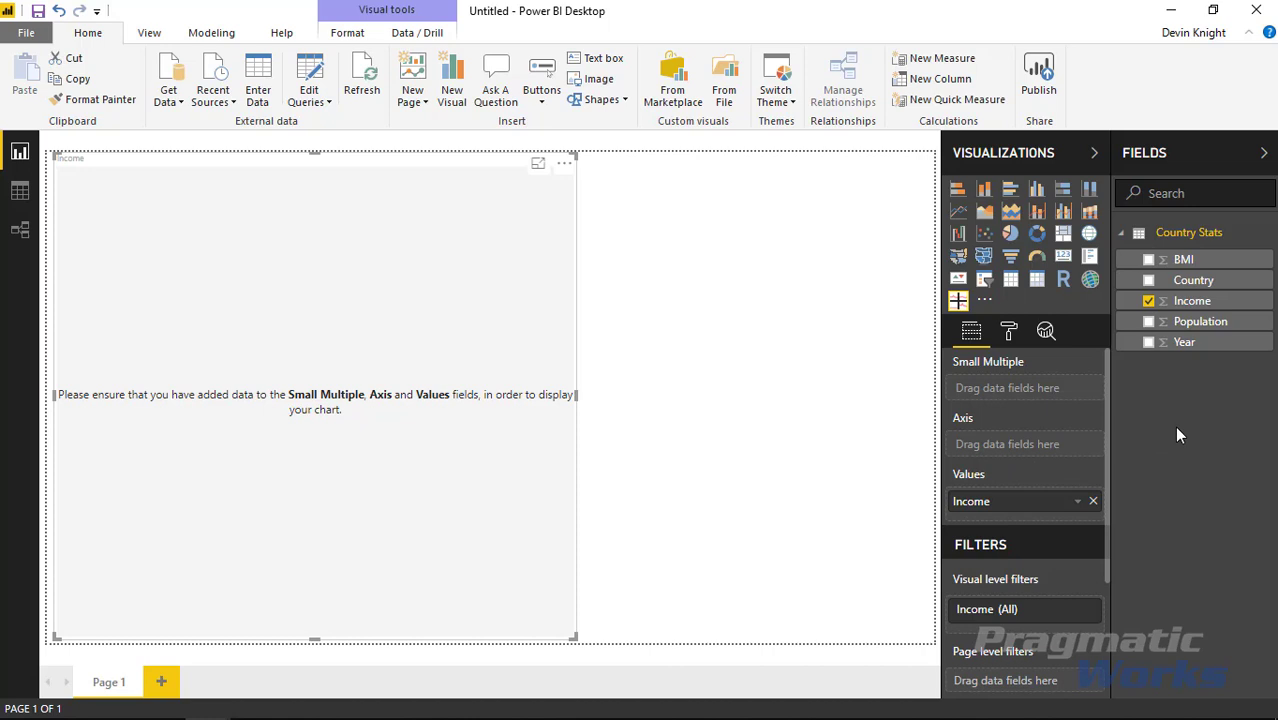
{"action": "left_click_drag", "start_coordinate": [1184, 342], "coordinate": [1055, 447]}
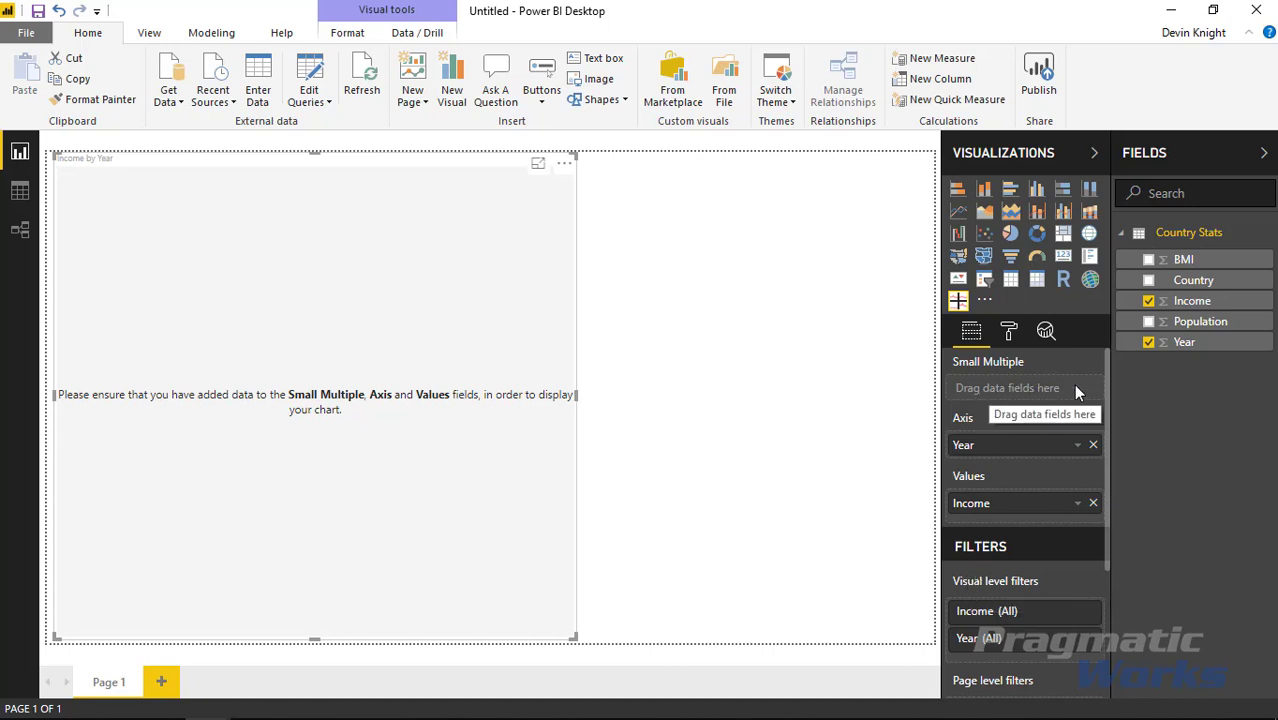
{"action": "left_click_drag", "start_coordinate": [1193, 281], "coordinate": [1064, 389]}
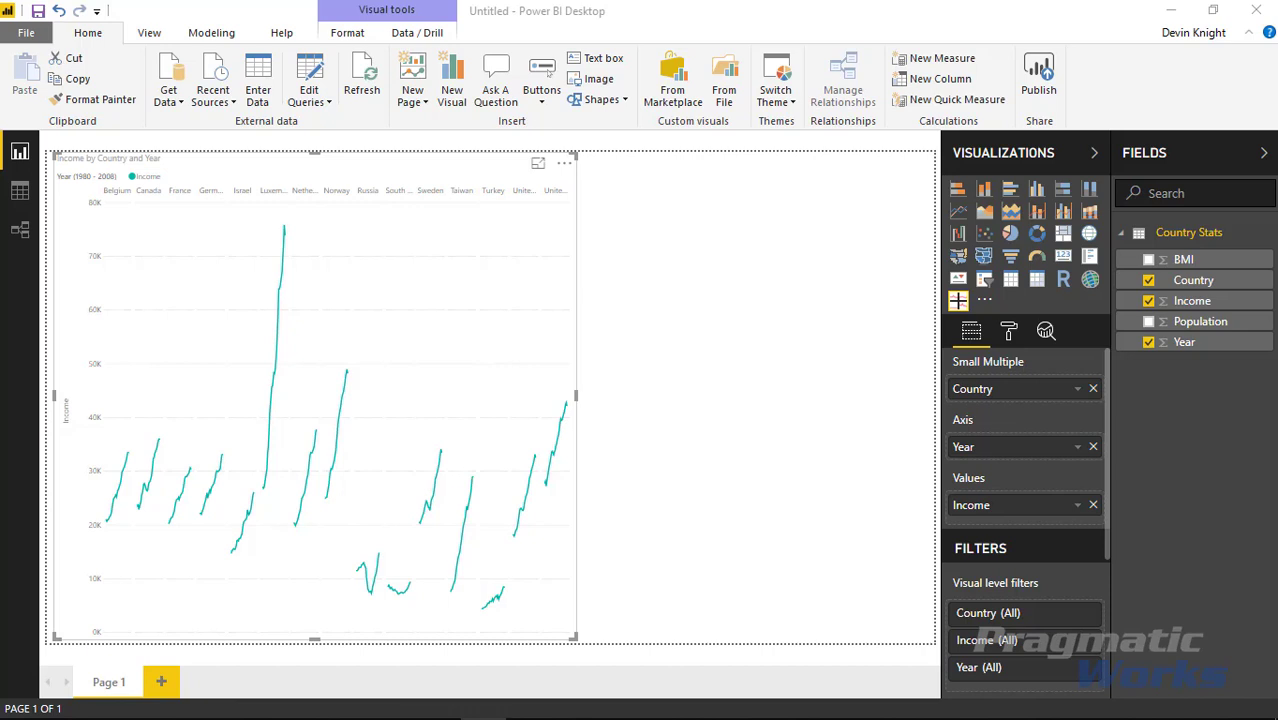
In the chart's Small Multiples formatting, set Multiples per row to 5
{"action": "left_click", "coordinate": [1008, 336]}
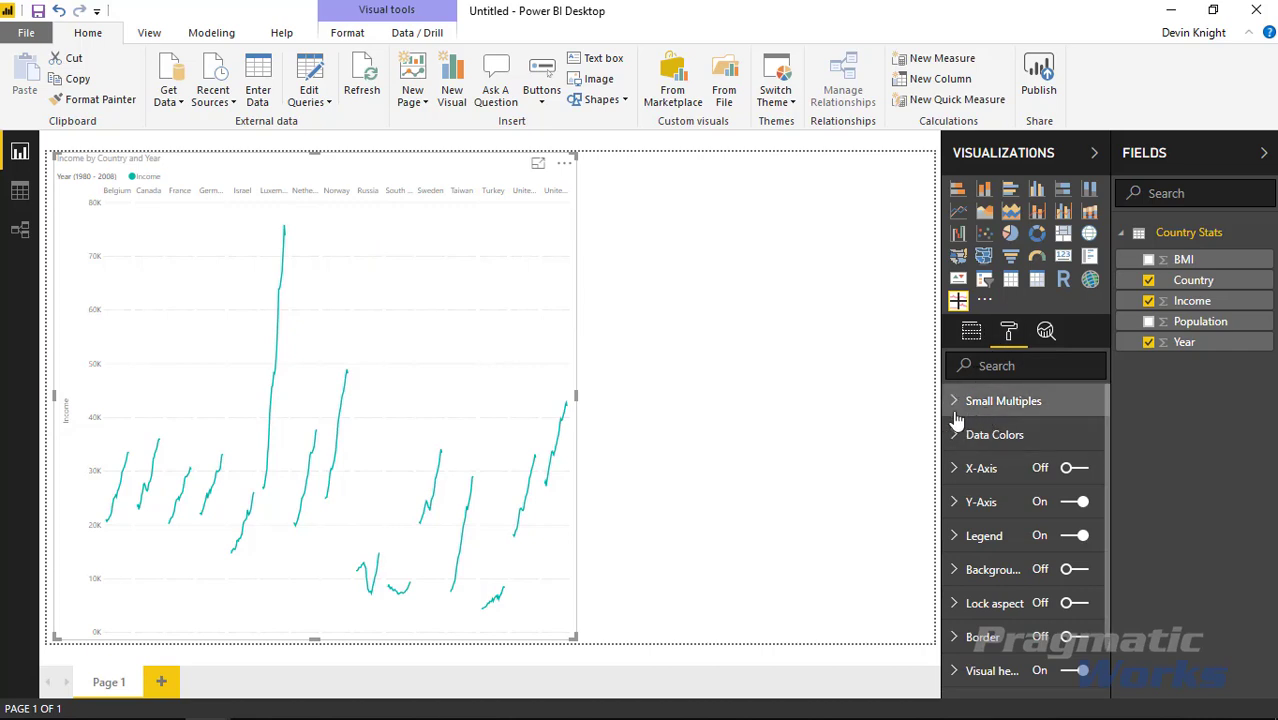
{"action": "left_click", "coordinate": [955, 404]}
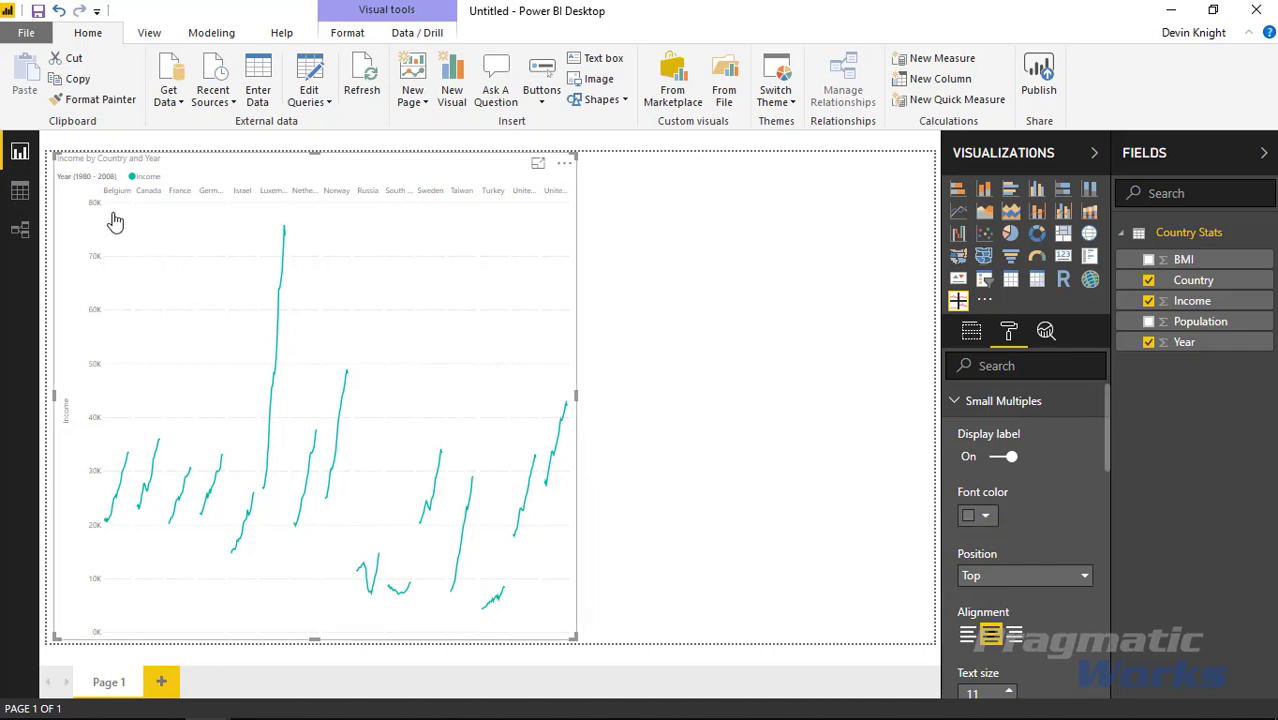
{"action": "mouse_move", "coordinate": [348, 245]}
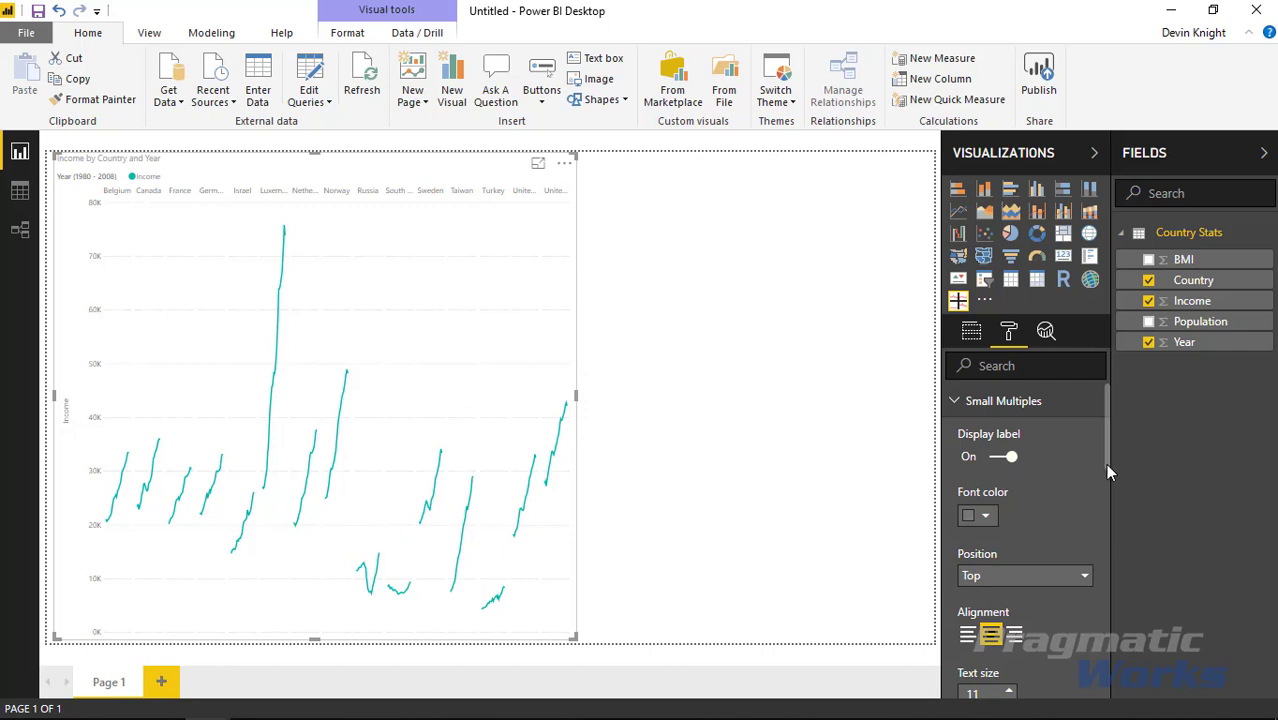
{"action": "left_click_drag", "start_coordinate": [1105, 463], "coordinate": [1098, 553]}
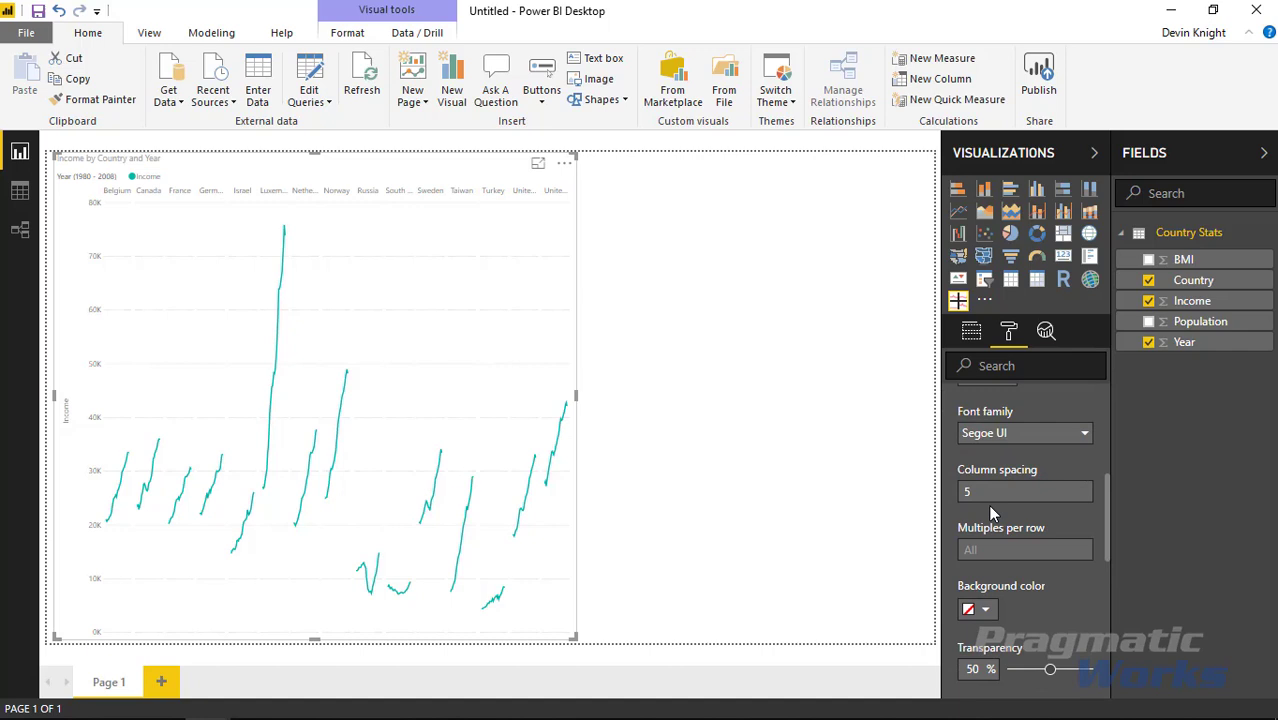
{"action": "mouse_move", "coordinate": [1104, 522]}
{"action": "left_mouse_down"}
{"action": "mouse_move", "coordinate": [1101, 561]}
{"action": "mouse_move", "coordinate": [1096, 480]}
{"action": "mouse_move", "coordinate": [1096, 527]}
{"action": "left_mouse_up"}
{"action": "left_click", "coordinate": [999, 589]}
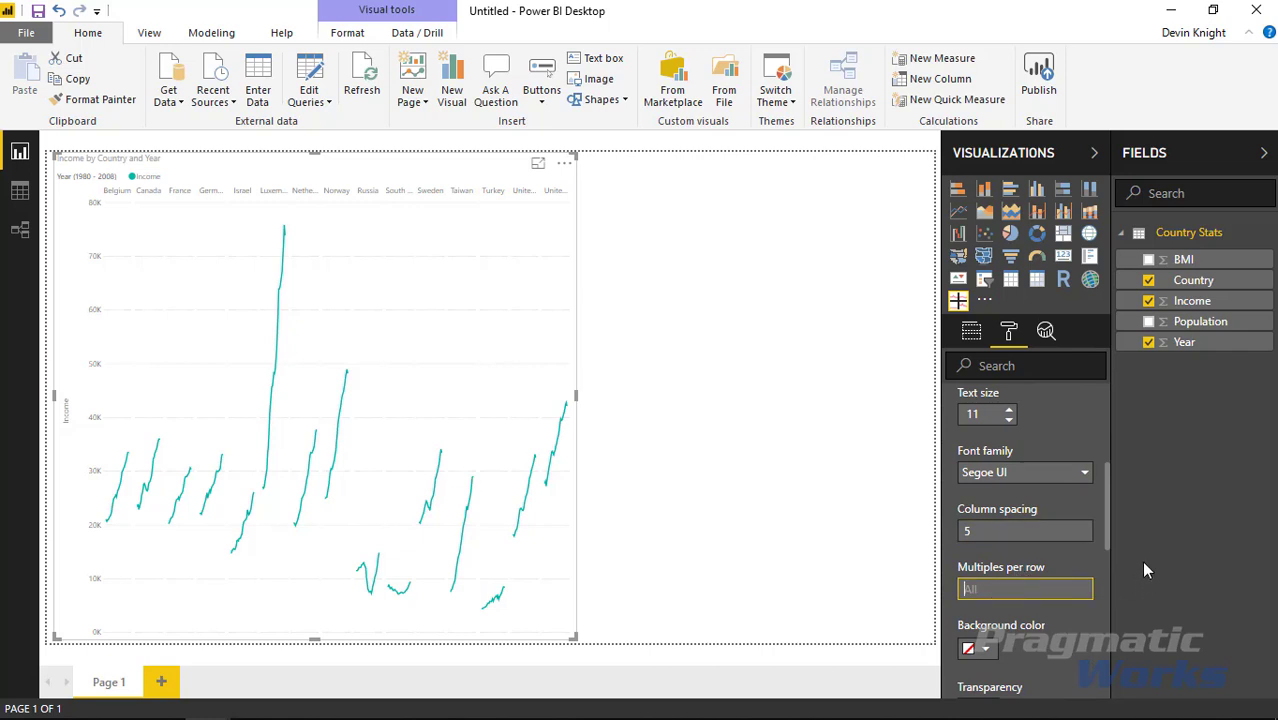
{"action": "type", "text": "4"}
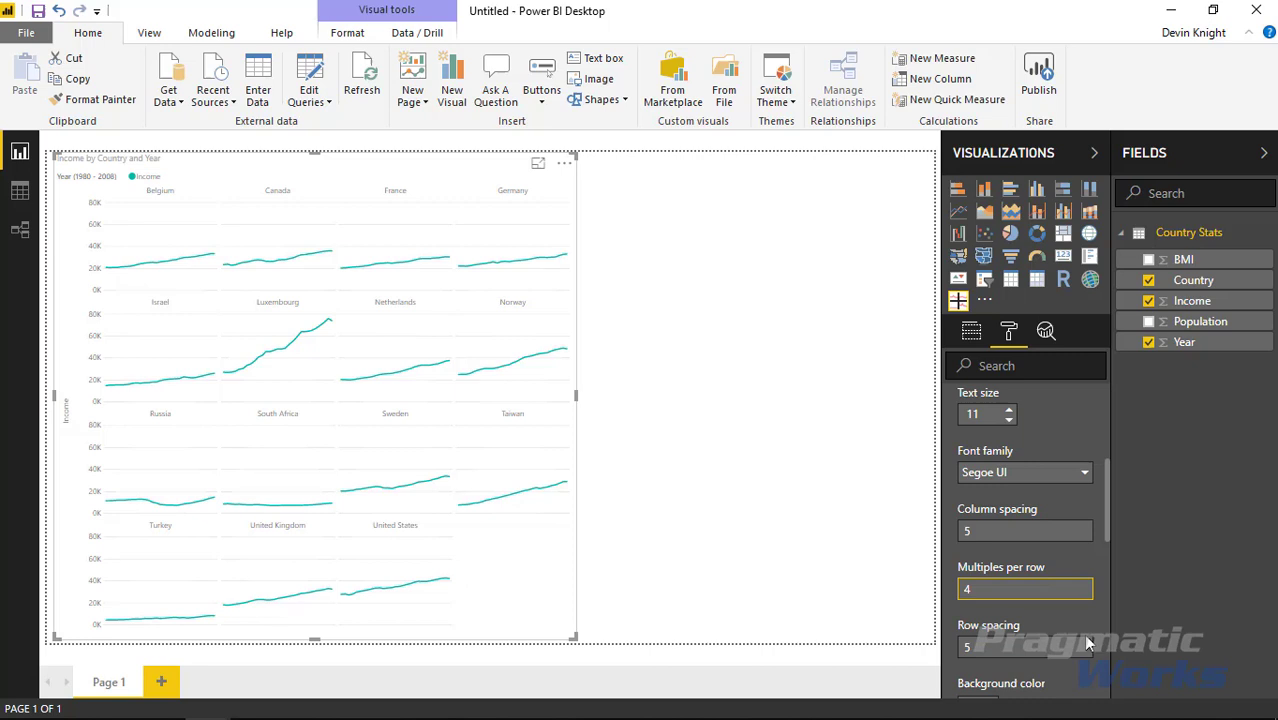
{"action": "double_click", "coordinate": [1001, 589]}
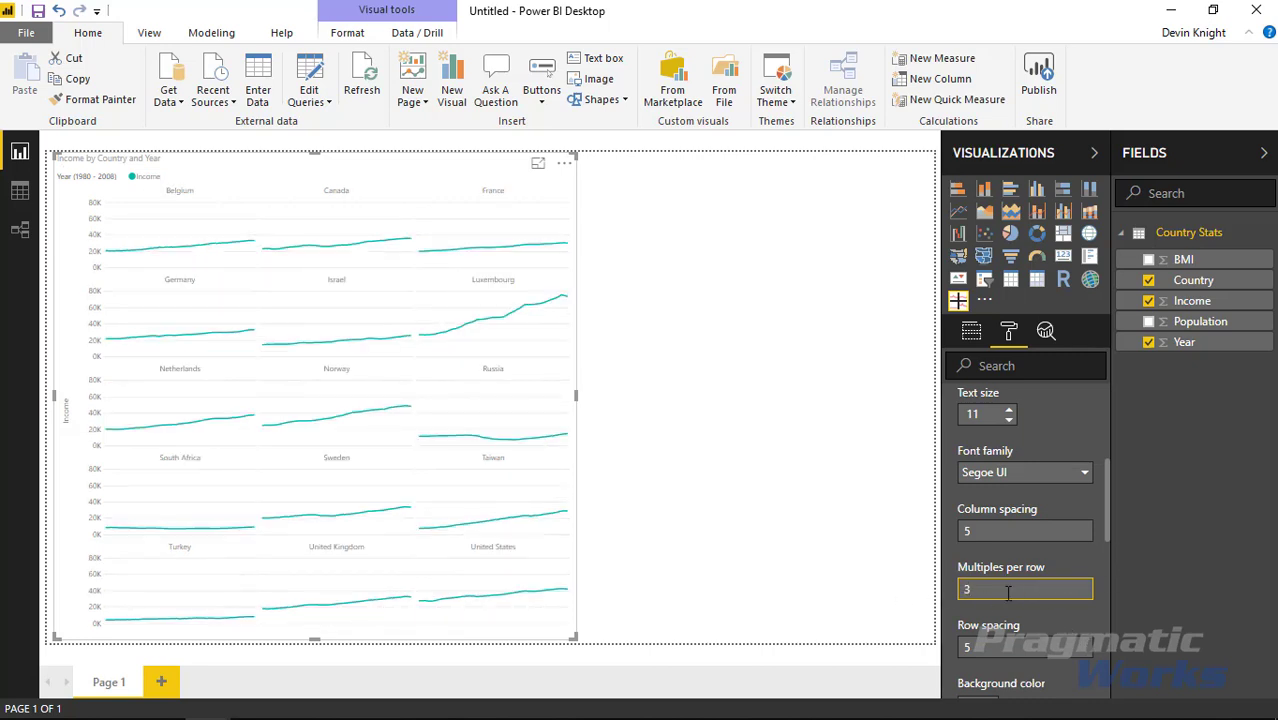
{"action": "type", "text": "5"}
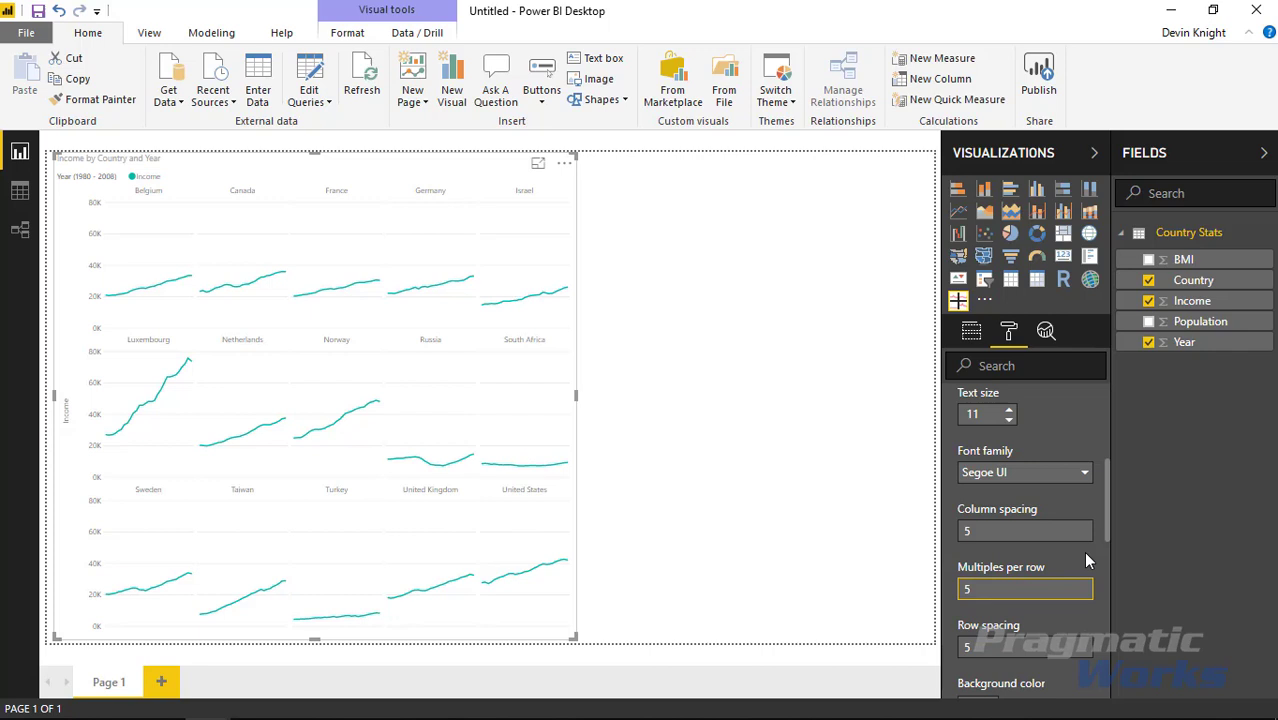
Position the country labels at the bottom of each panel in black font
{"action": "left_click_drag", "start_coordinate": [1106, 528], "coordinate": [1106, 511]}
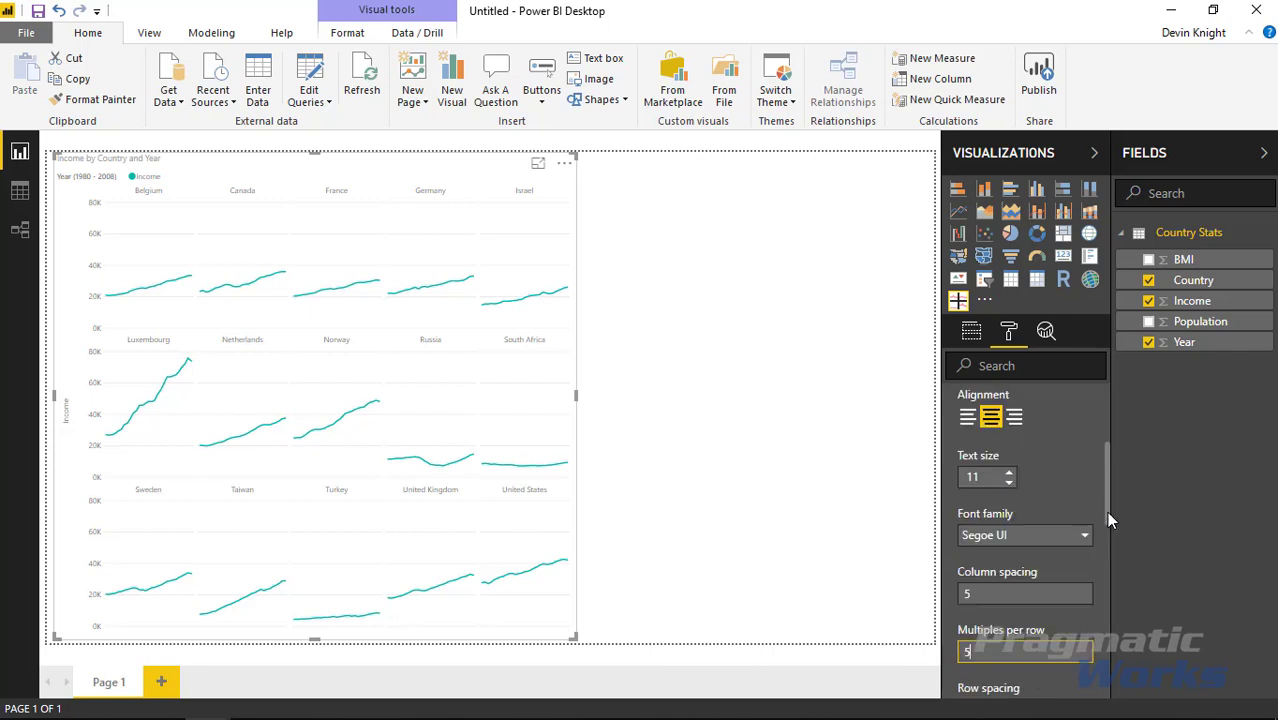
{"action": "scroll", "coordinate": [1058, 528], "scroll_direction": "up", "scroll_amount": 4}
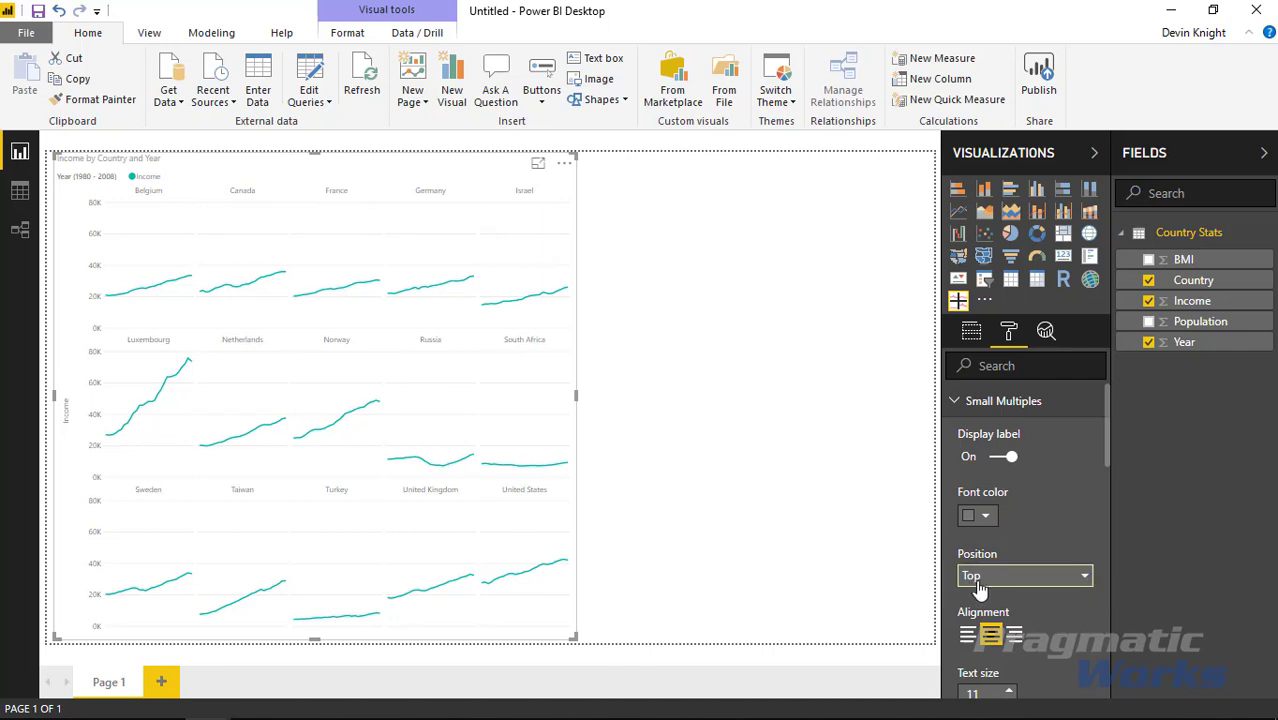
{"action": "left_click", "coordinate": [1085, 578]}
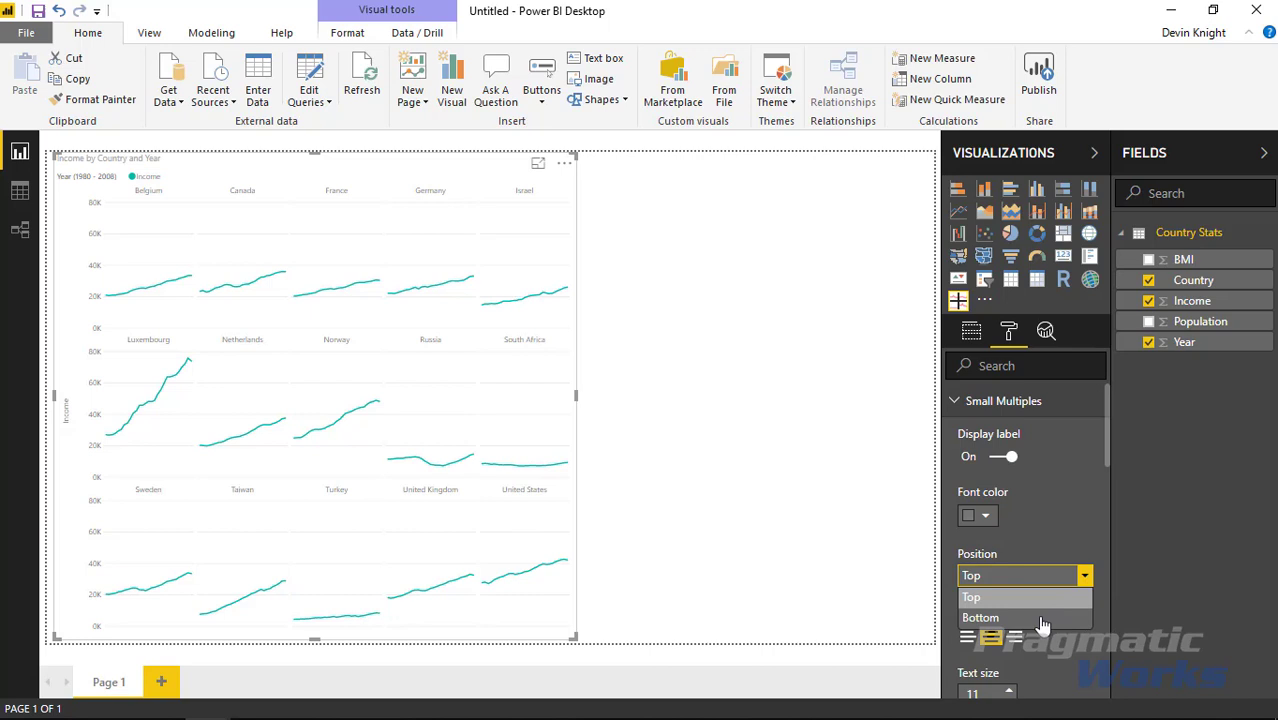
{"action": "left_click", "coordinate": [1045, 616]}
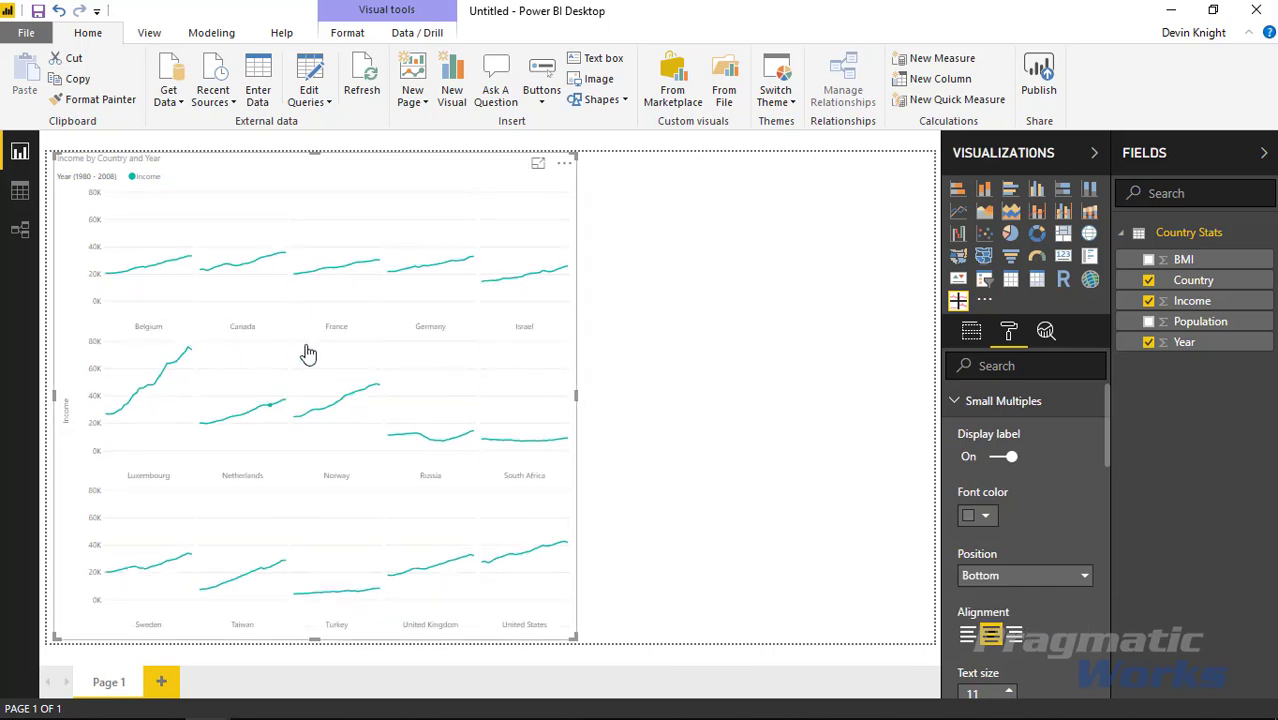
{"action": "left_click", "coordinate": [985, 516]}
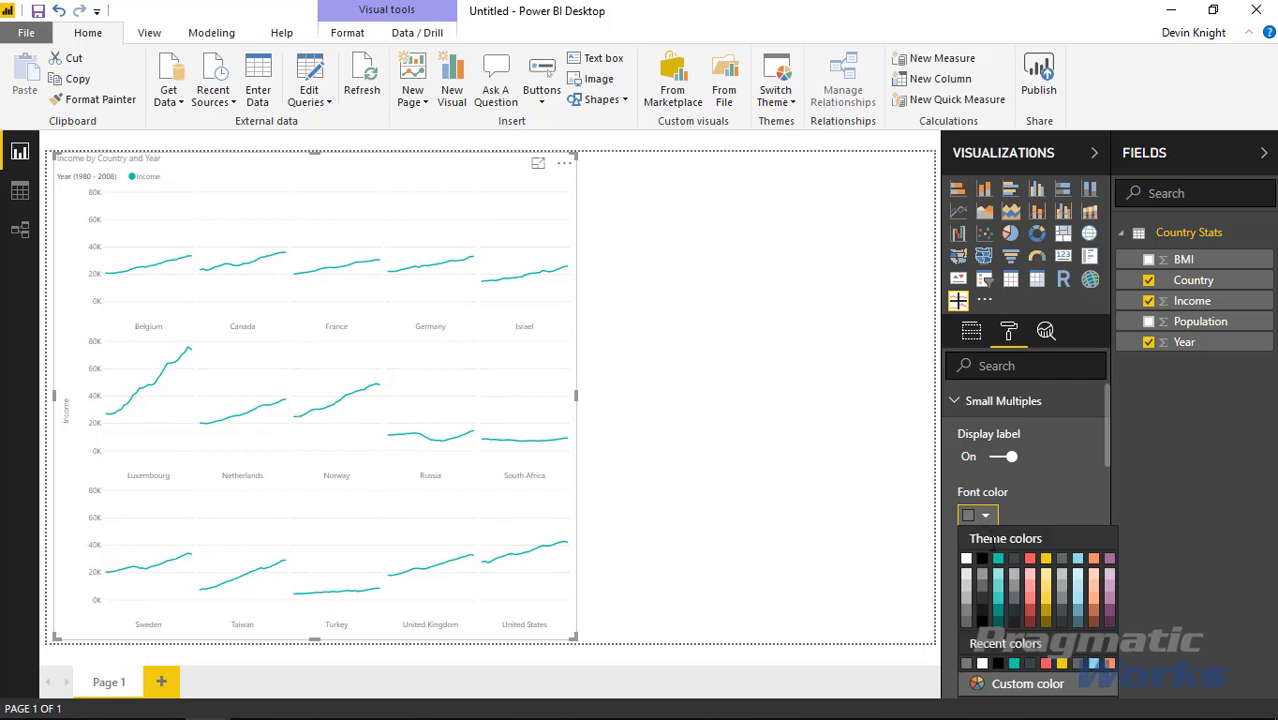
{"action": "left_click", "coordinate": [982, 560]}
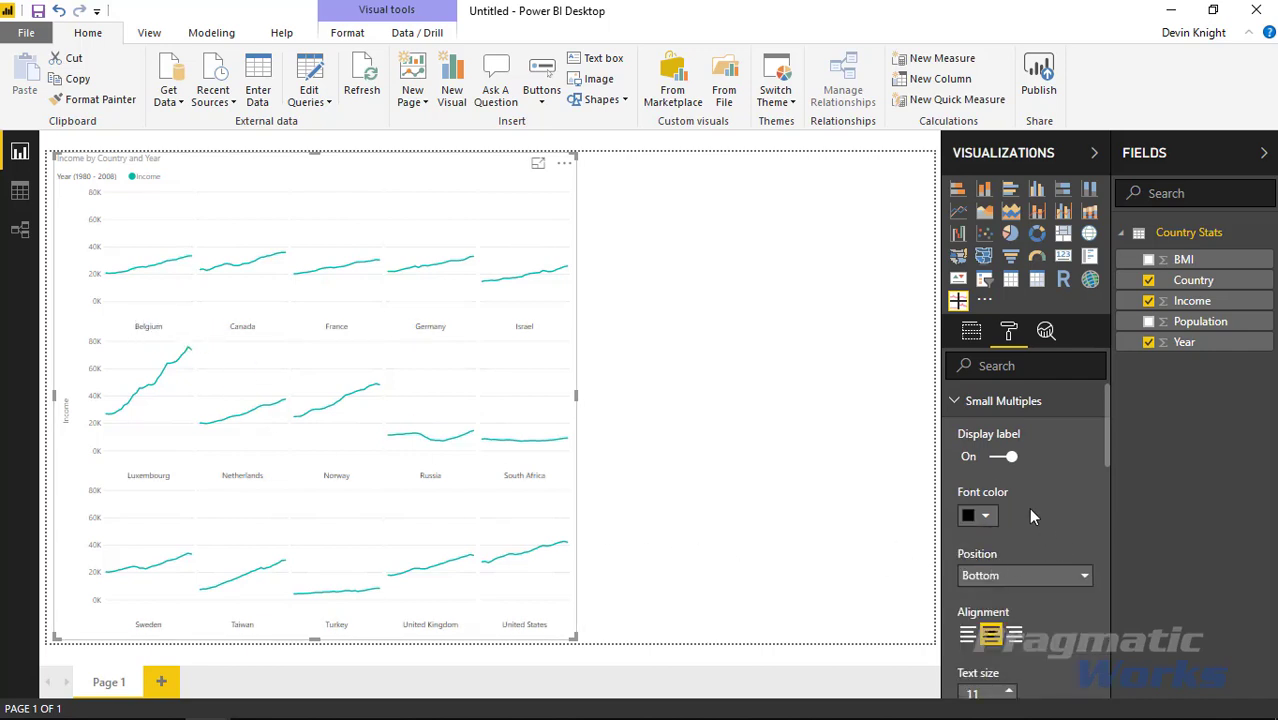
{"action": "left_click", "coordinate": [1010, 458]}
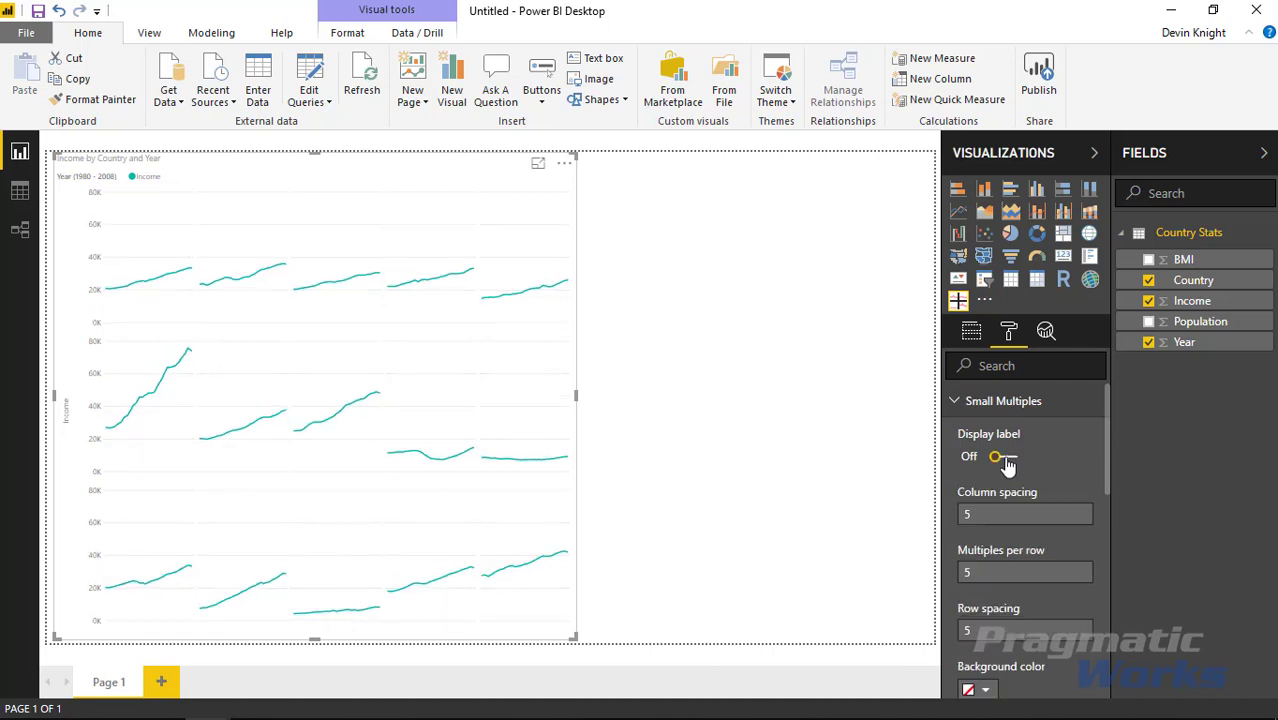
{"action": "left_click", "coordinate": [1004, 459]}
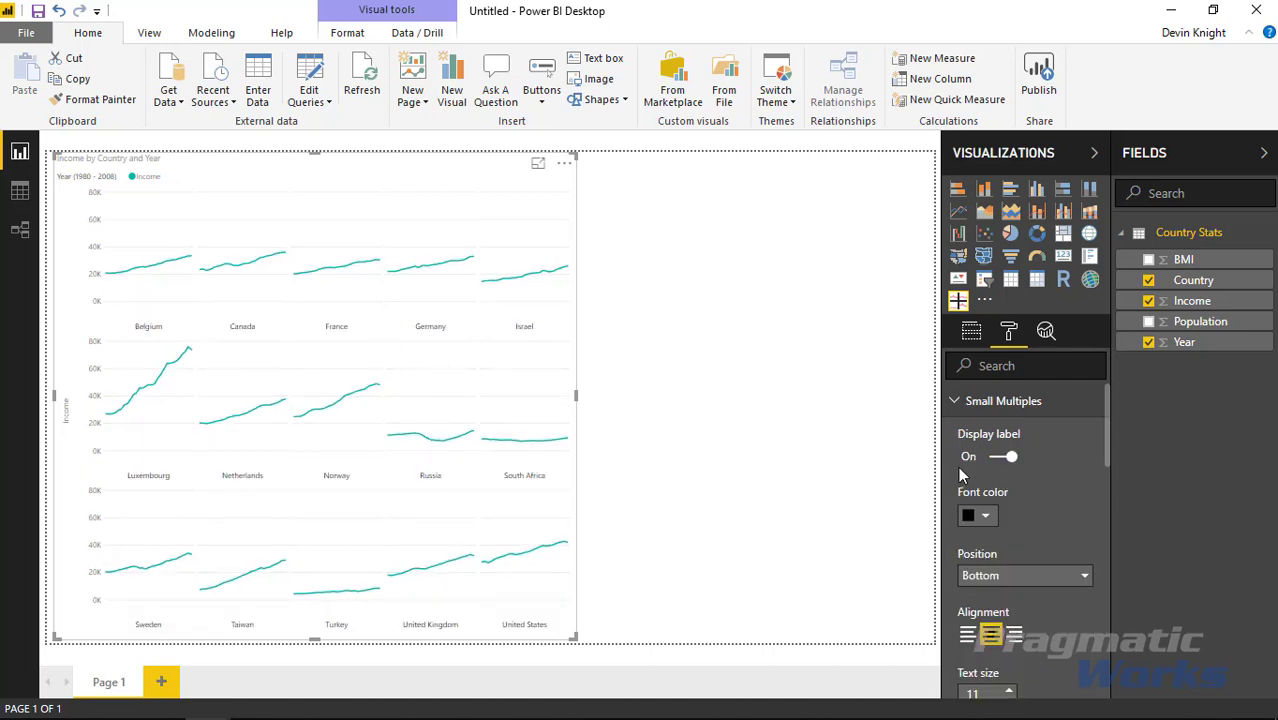
Center-align the country labels and raise their text size to 14
{"action": "scroll", "coordinate": [1055, 514], "scroll_direction": "down", "scroll_amount": 4}
{"action": "left_click", "coordinate": [968, 452]}
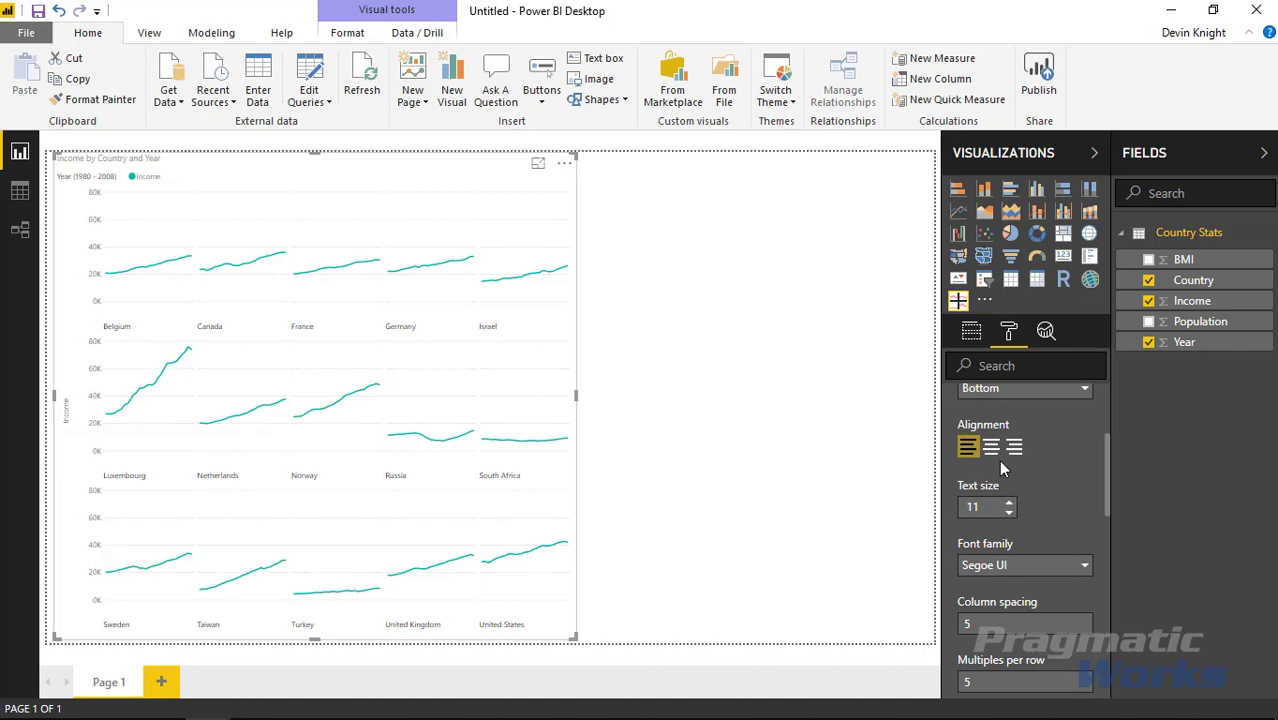
{"action": "left_click", "coordinate": [1012, 450]}
{"action": "left_click", "coordinate": [992, 452]}
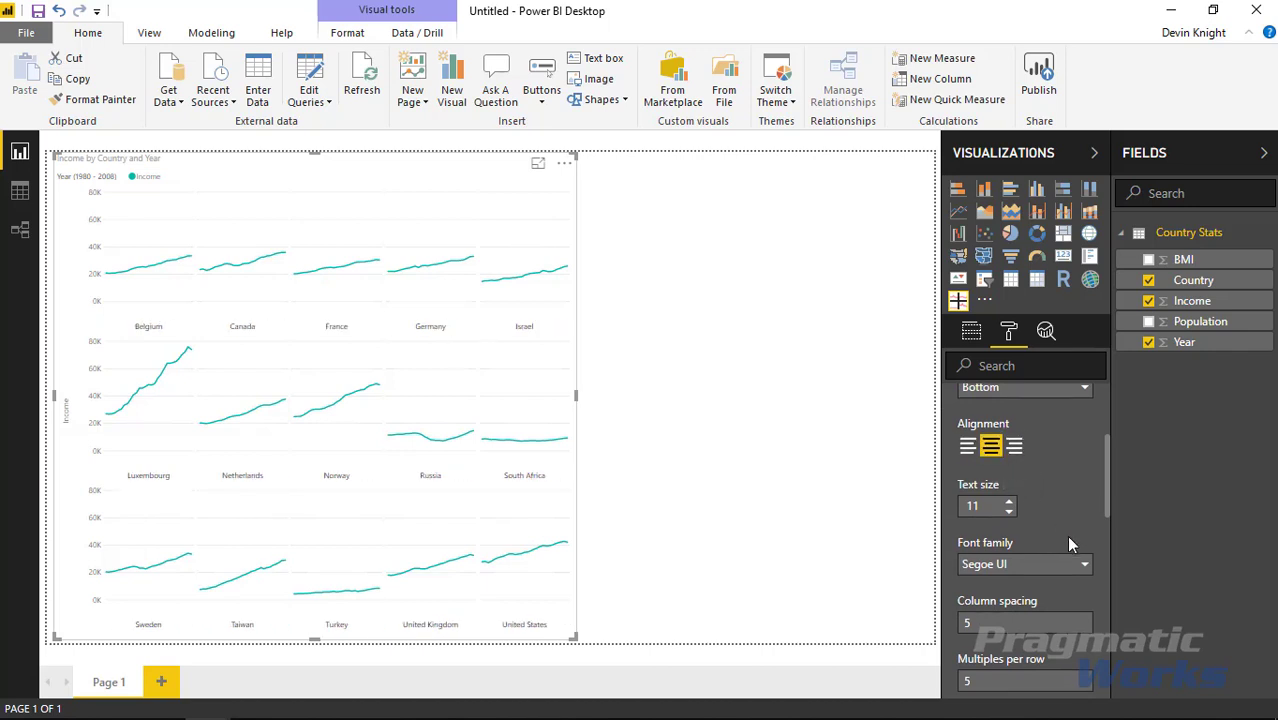
{"action": "scroll", "coordinate": [1066, 535], "scroll_direction": "down", "scroll_amount": 2}
{"action": "left_click", "coordinate": [1008, 410]}
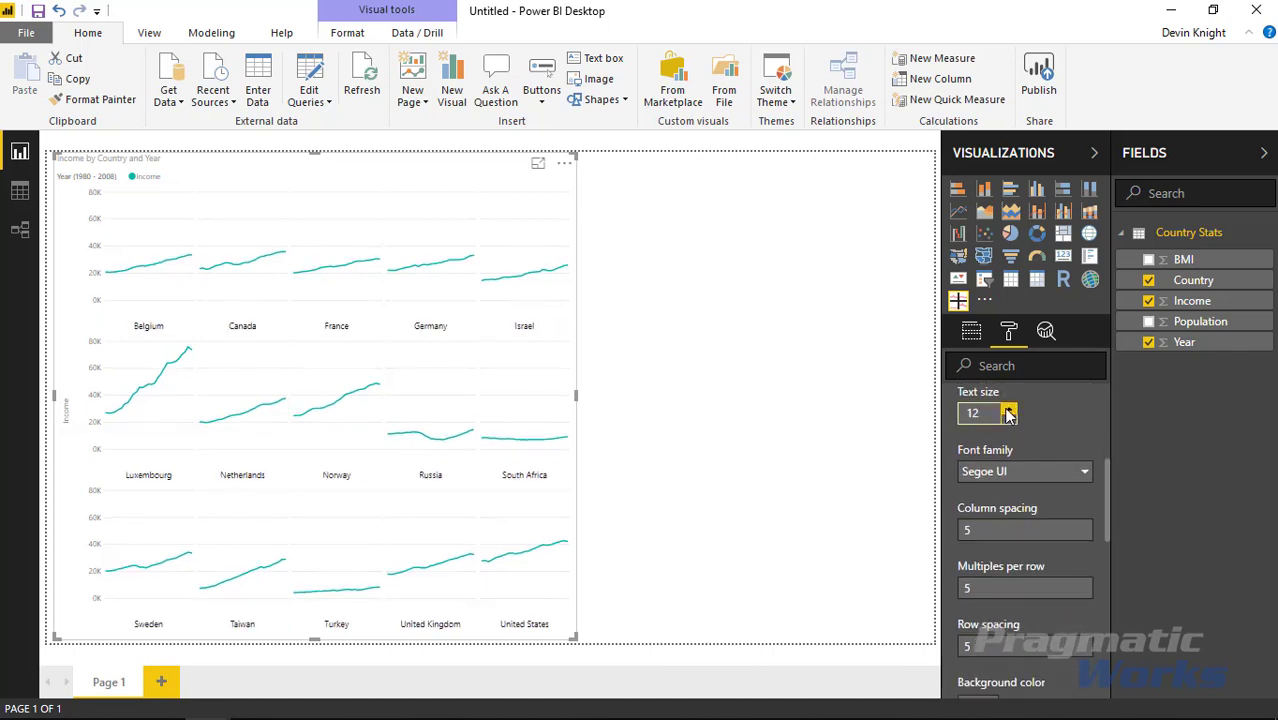
{"action": "left_click", "coordinate": [1008, 410]}
{"action": "left_click", "coordinate": [1008, 410]}
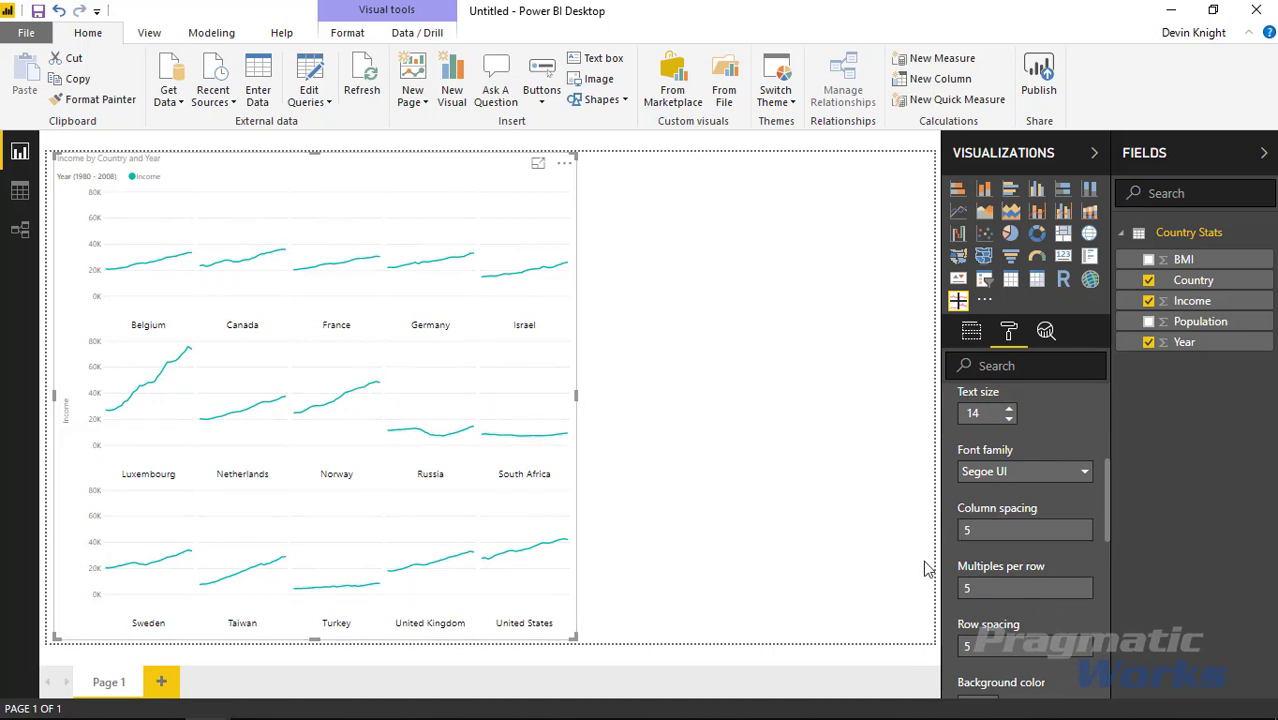
Set column and row spacing to 20 and widen the visual to the right
{"action": "left_click", "coordinate": [968, 530]}
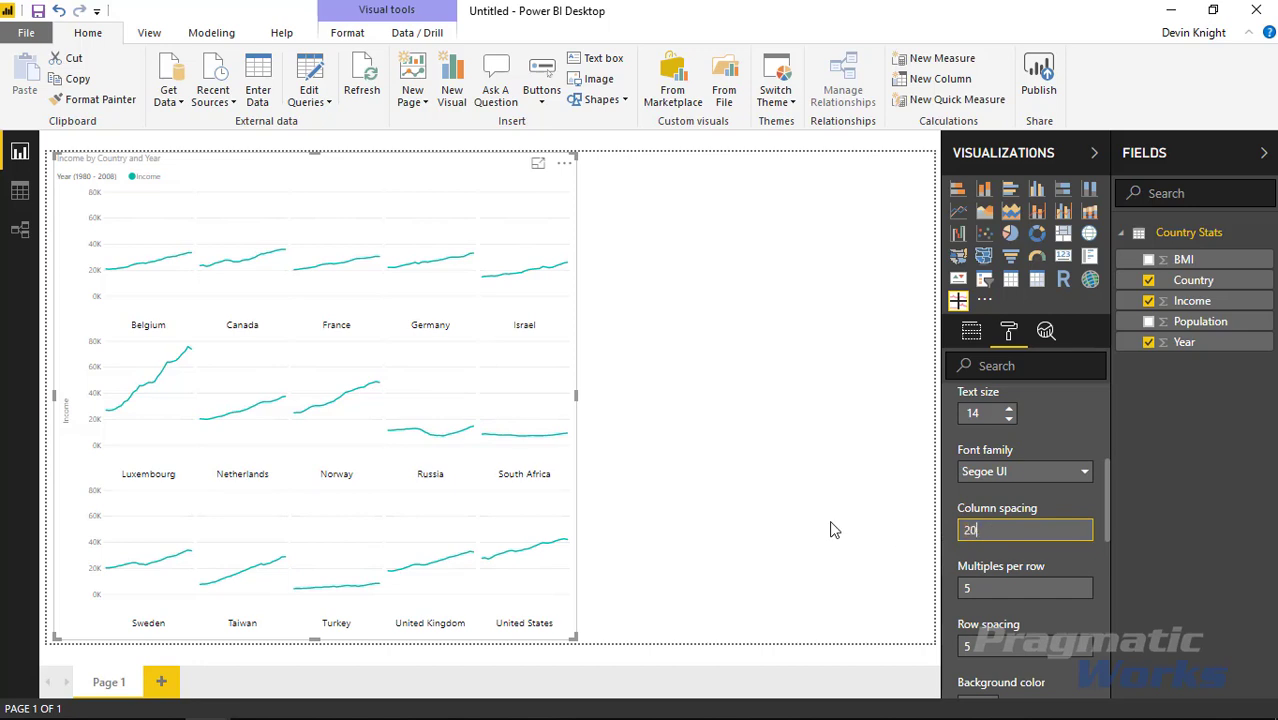
{"action": "left_click", "coordinate": [985, 643]}
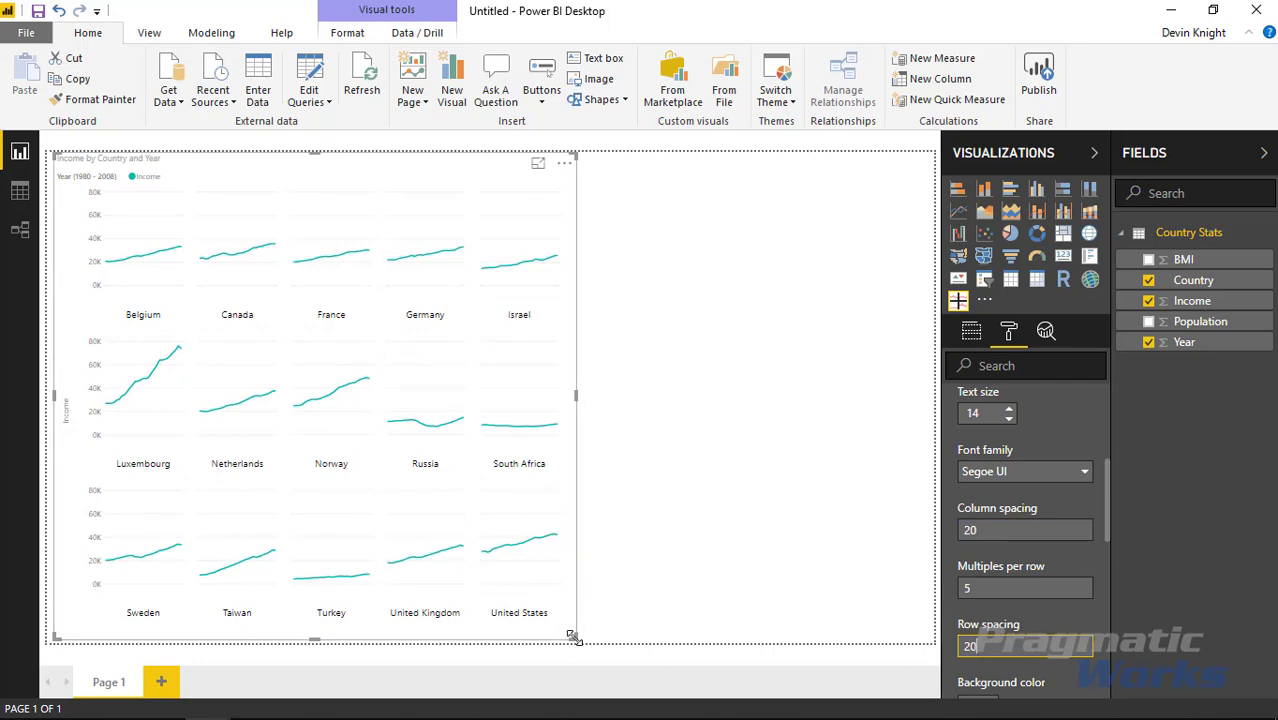
{"action": "left_click_drag", "start_coordinate": [578, 641], "coordinate": [785, 642]}
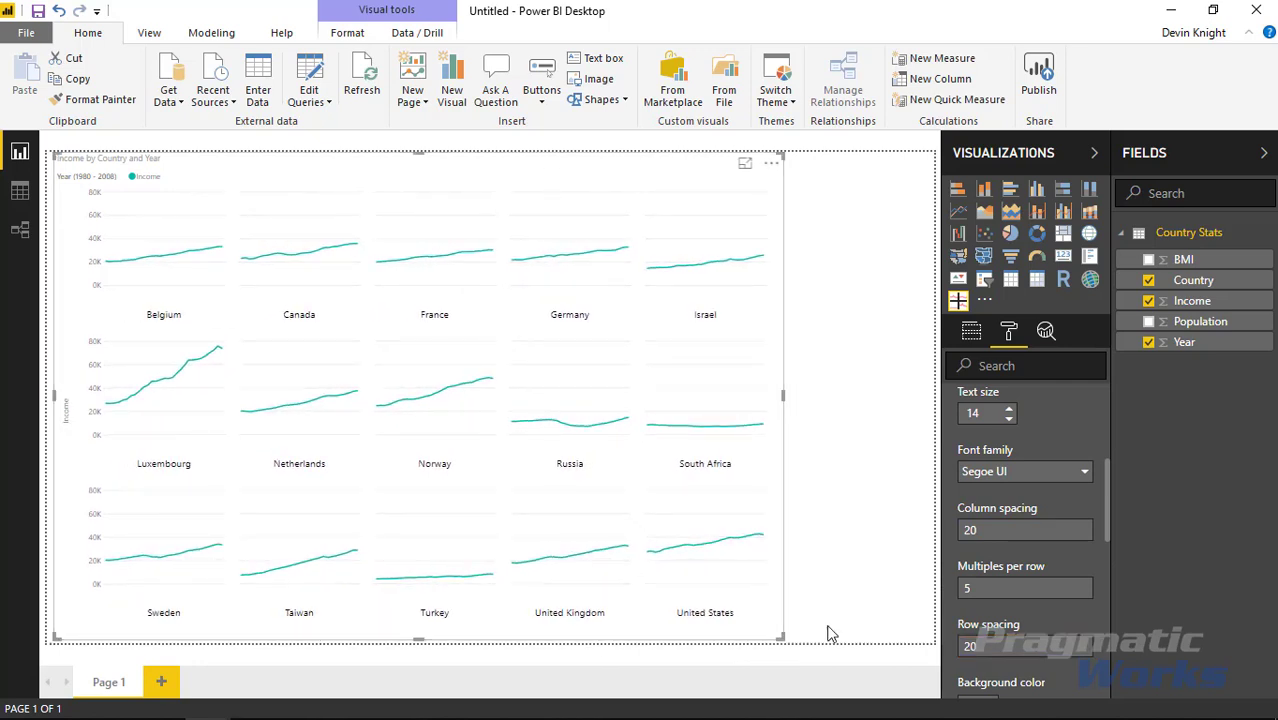
{"action": "left_click", "coordinate": [1009, 590]}
Switch the panel background color from teal to light pink at 81% transparency
{"action": "scroll", "coordinate": [1011, 588], "scroll_direction": "down", "scroll_amount": 3}
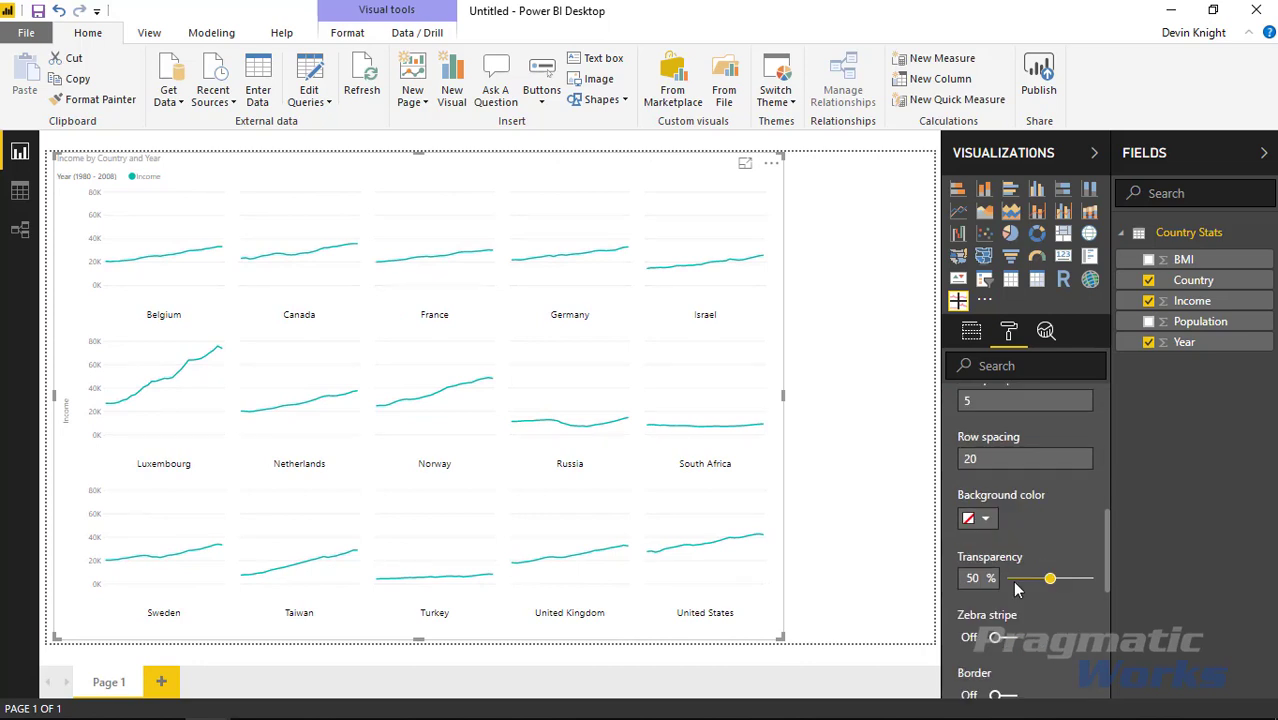
{"action": "left_click", "coordinate": [986, 520]}
{"action": "left_click", "coordinate": [996, 379]}
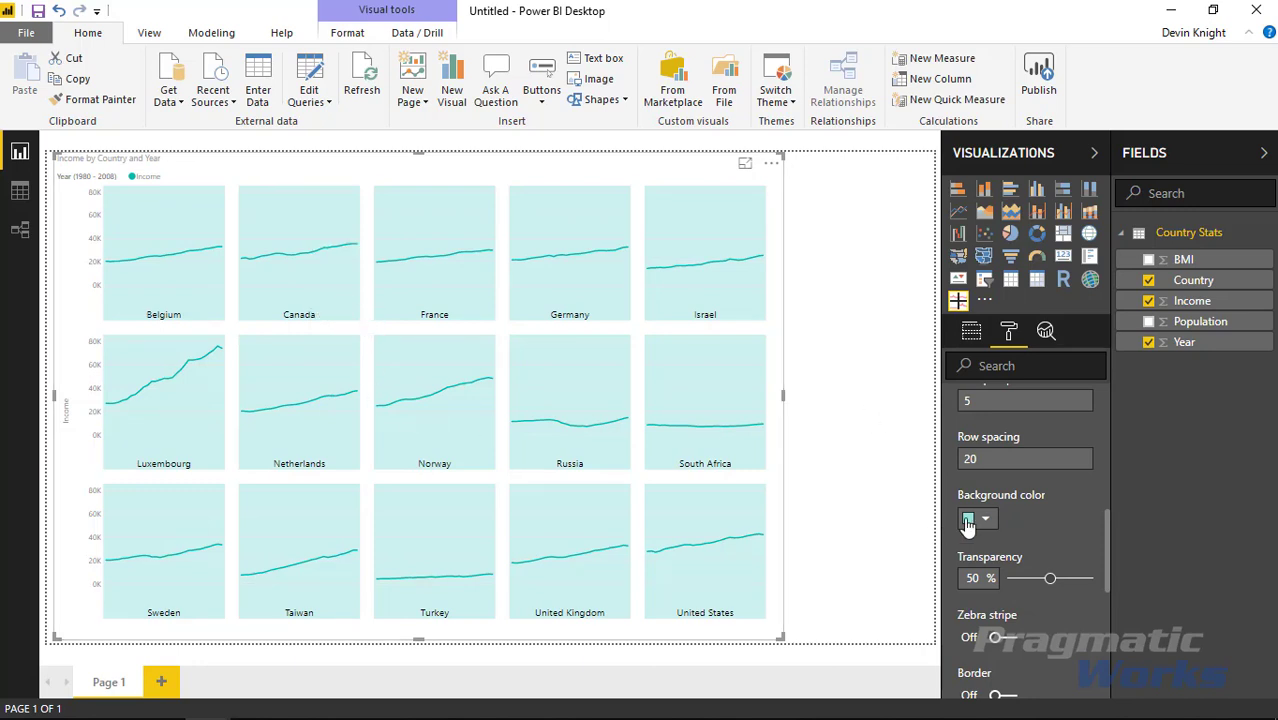
{"action": "left_click", "coordinate": [985, 519]}
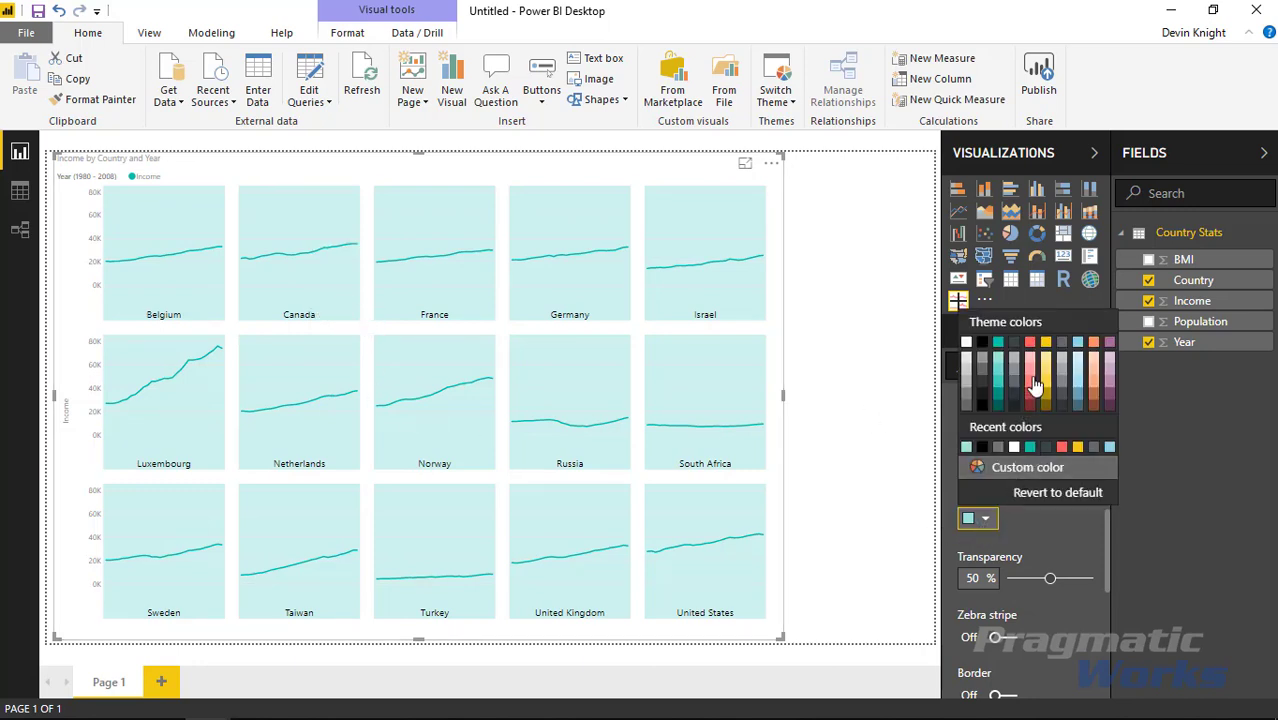
{"action": "left_click", "coordinate": [1034, 369]}
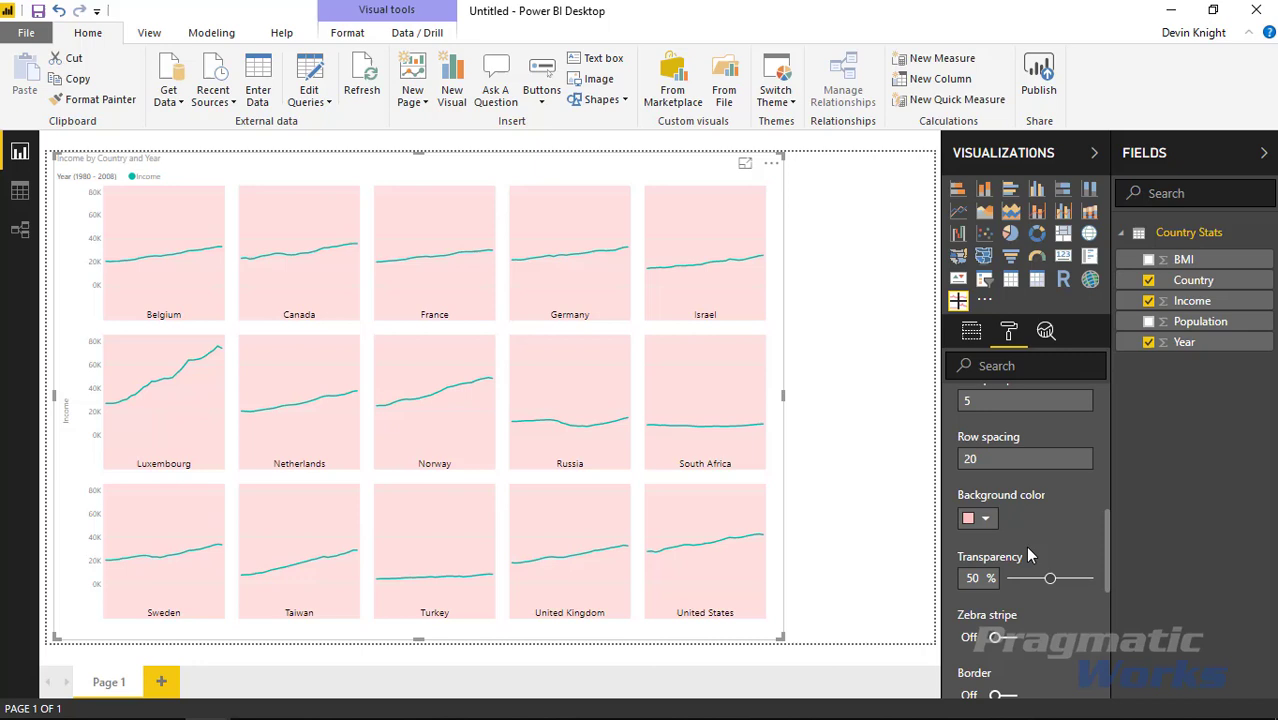
{"action": "mouse_move", "coordinate": [1050, 579]}
{"action": "left_mouse_down"}
{"action": "mouse_move", "coordinate": [1028, 581]}
{"action": "mouse_move", "coordinate": [1075, 584]}
{"action": "left_mouse_up"}
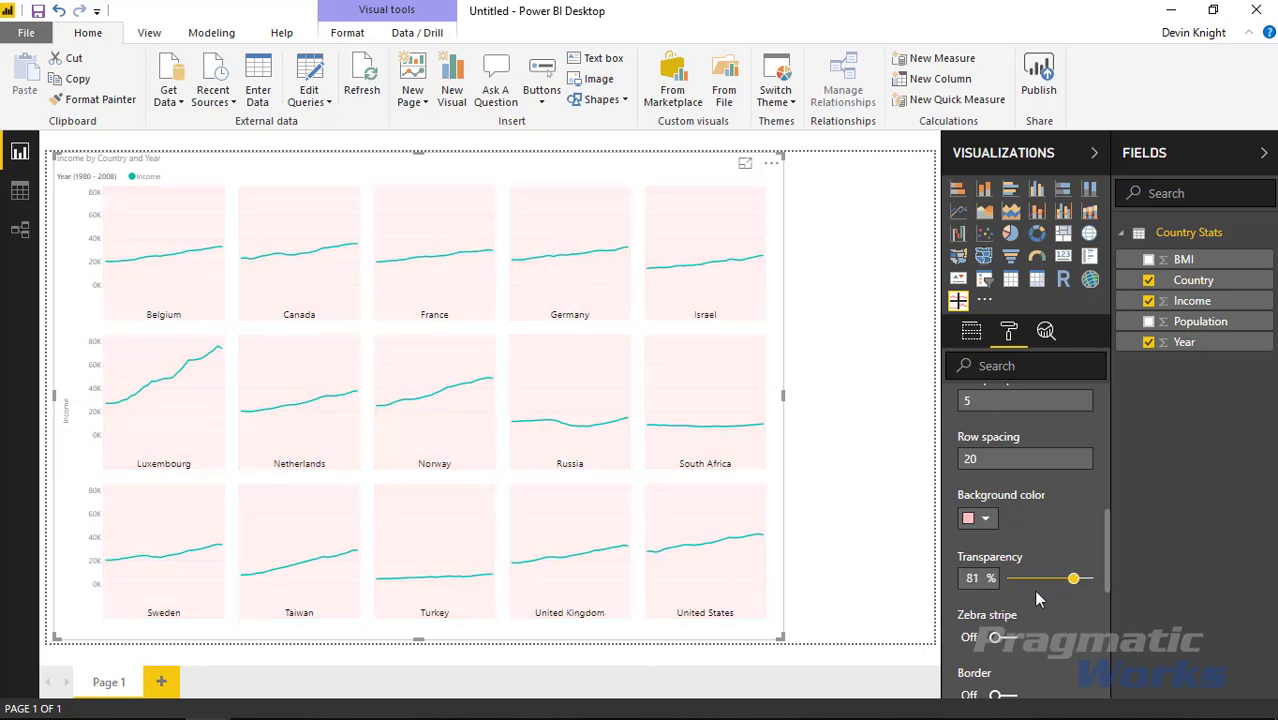
{"action": "scroll", "coordinate": [1022, 588], "scroll_direction": "down", "scroll_amount": 2}
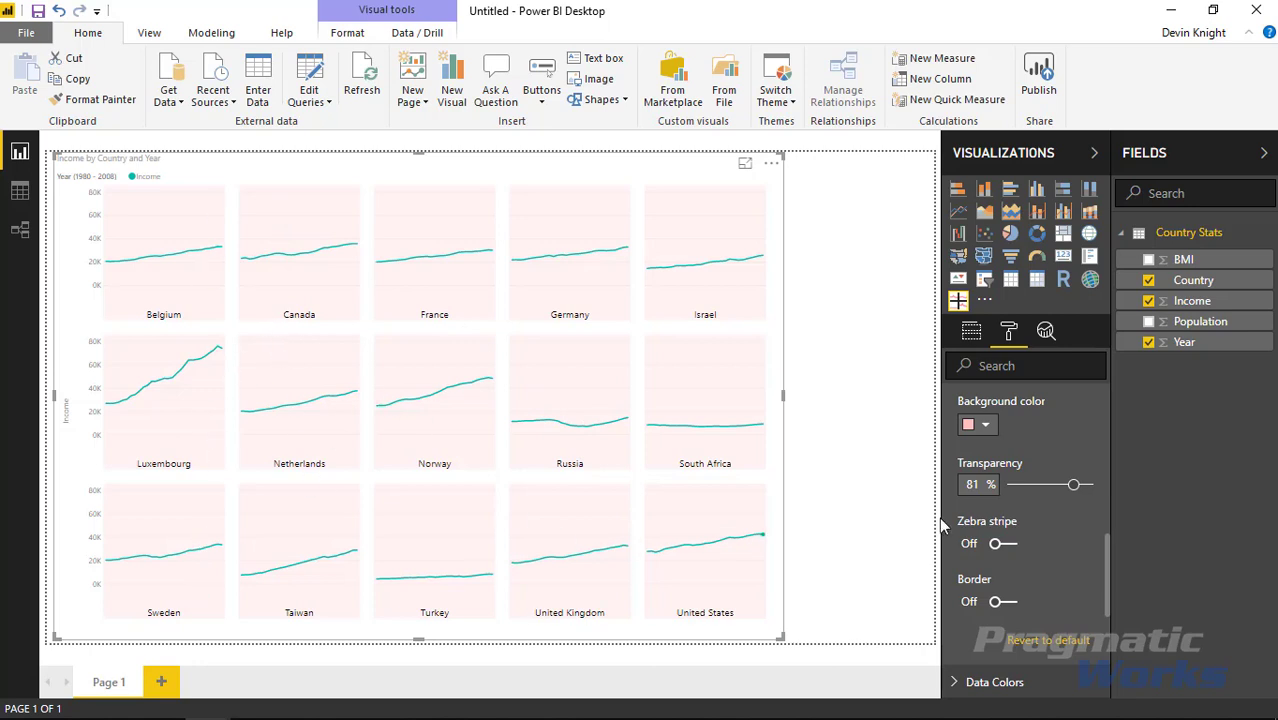
{"action": "left_click", "coordinate": [1000, 545]}
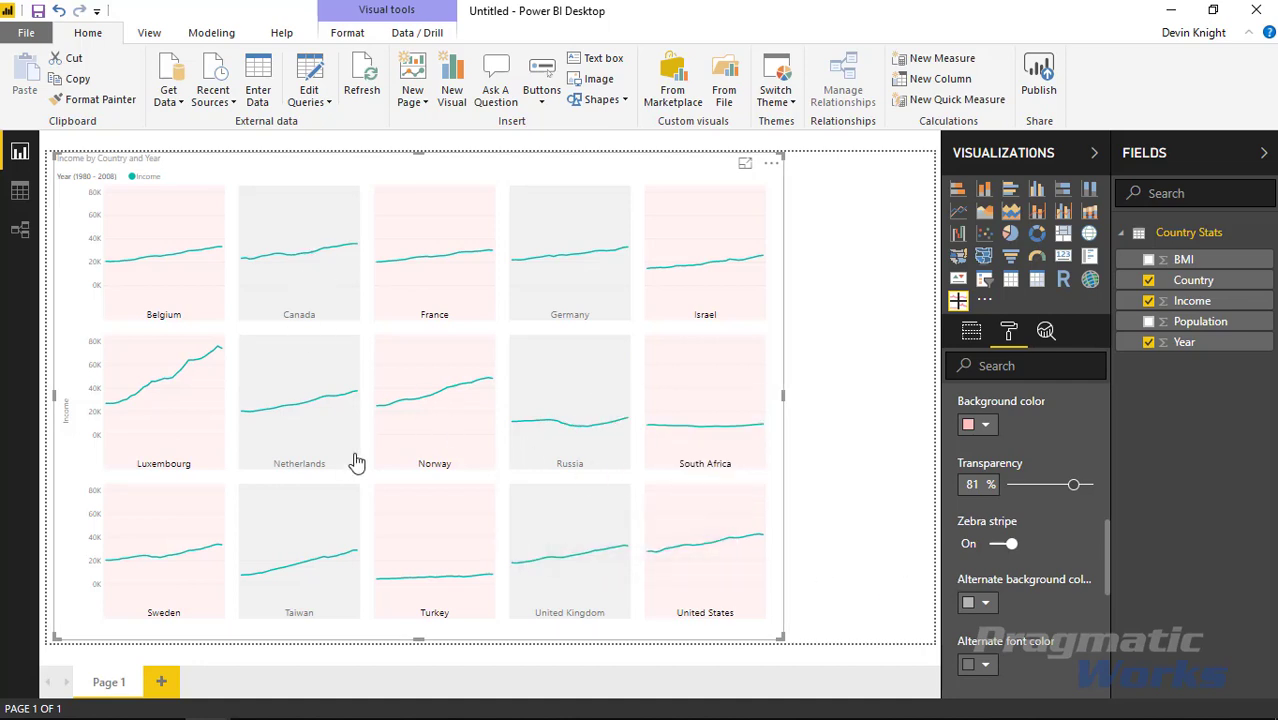
{"action": "scroll", "coordinate": [1015, 573], "scroll_direction": "up", "scroll_amount": 1}
{"action": "scroll", "coordinate": [1013, 565], "scroll_direction": "up", "scroll_amount": 4}
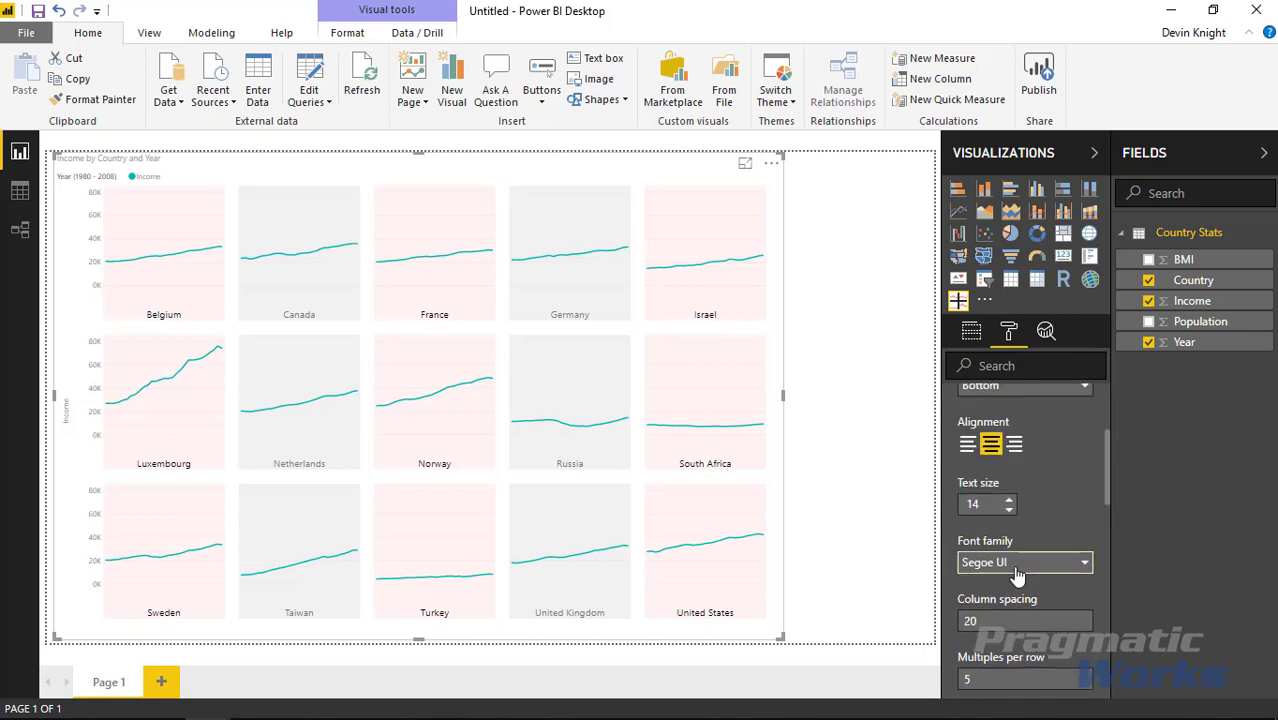
{"action": "scroll", "coordinate": [1013, 565], "scroll_direction": "down", "scroll_amount": 2}
{"action": "left_click", "coordinate": [990, 495]}
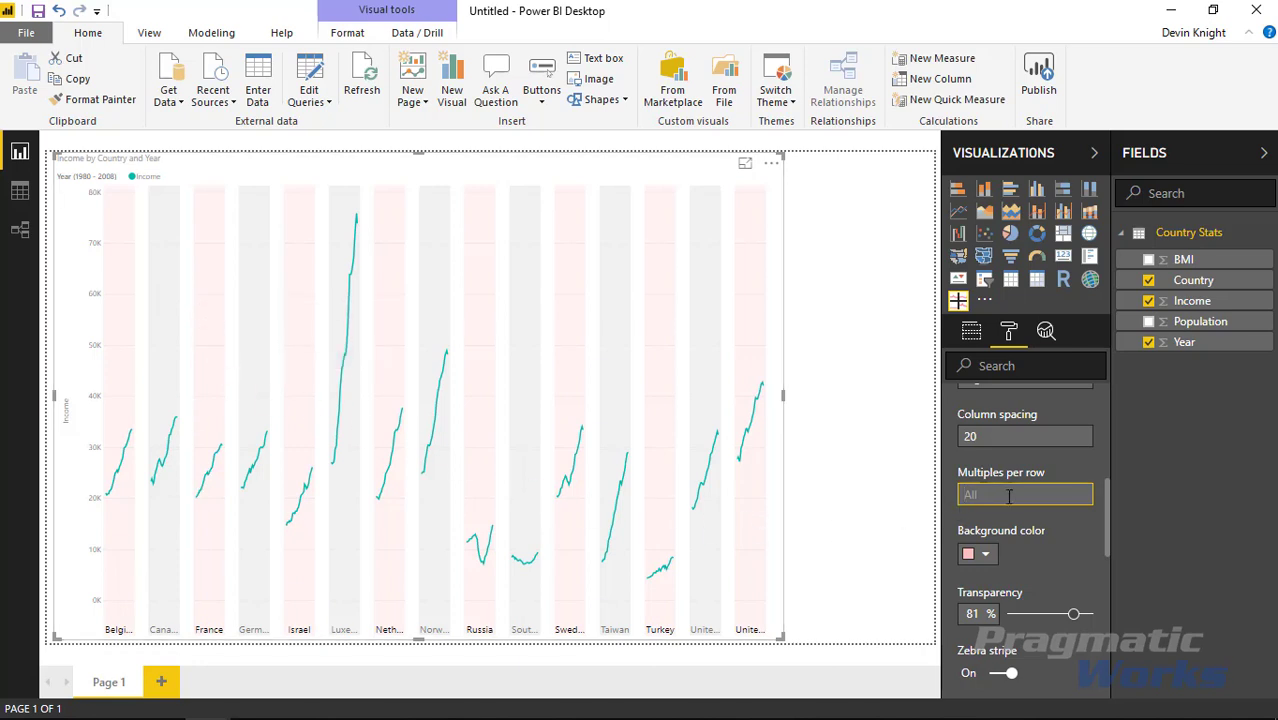
{"action": "key", "text": "Return"}
{"action": "scroll", "coordinate": [1009, 520], "scroll_direction": "down", "scroll_amount": 5}
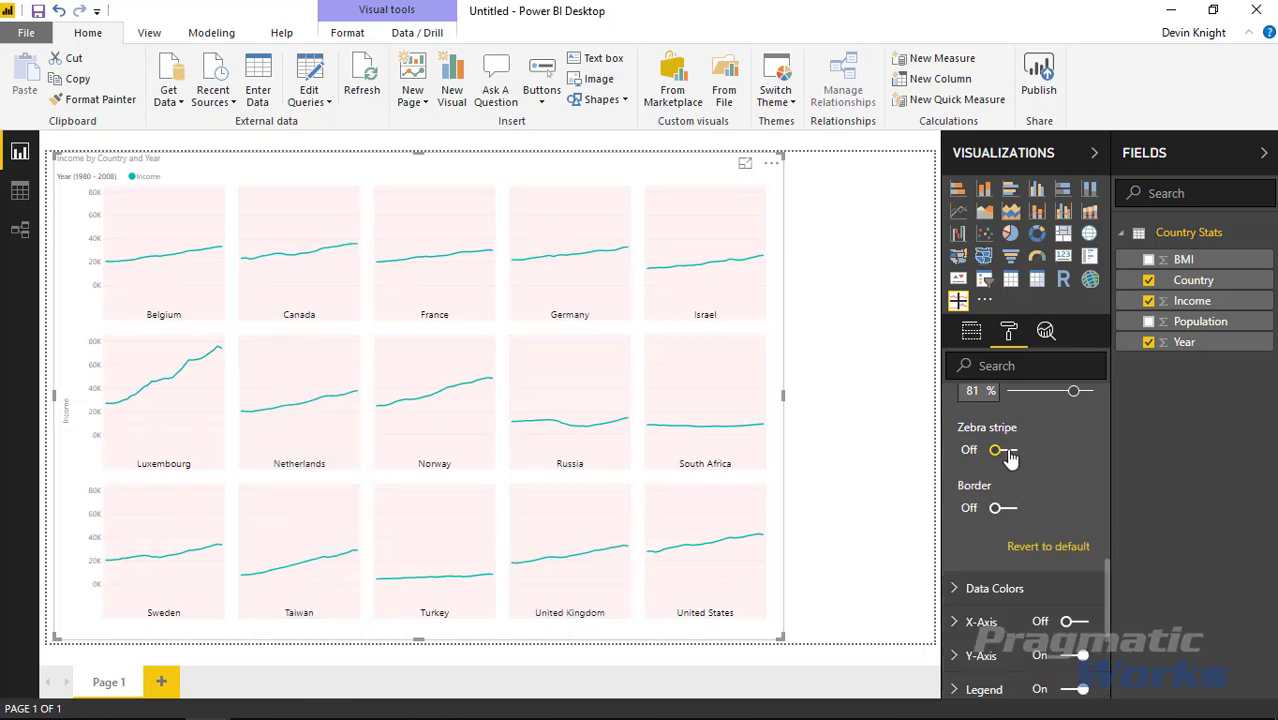
{"action": "left_click", "coordinate": [1005, 451]}
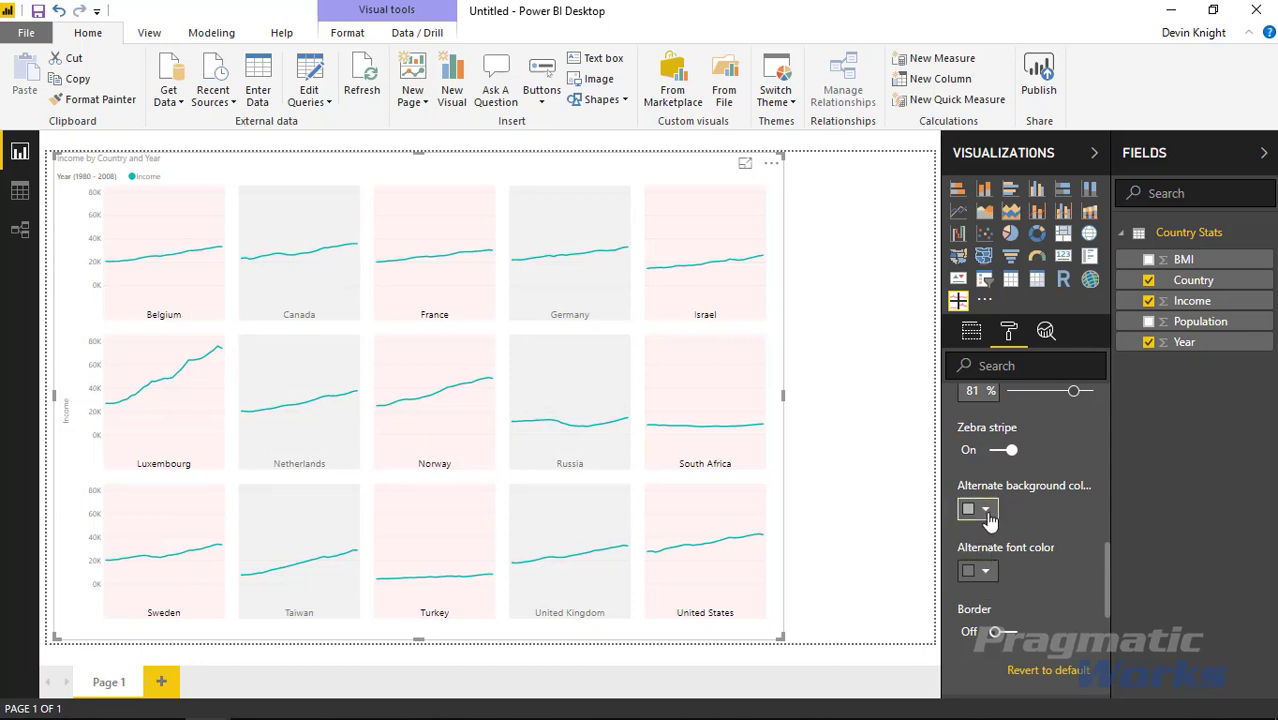
{"action": "left_click", "coordinate": [1007, 452]}
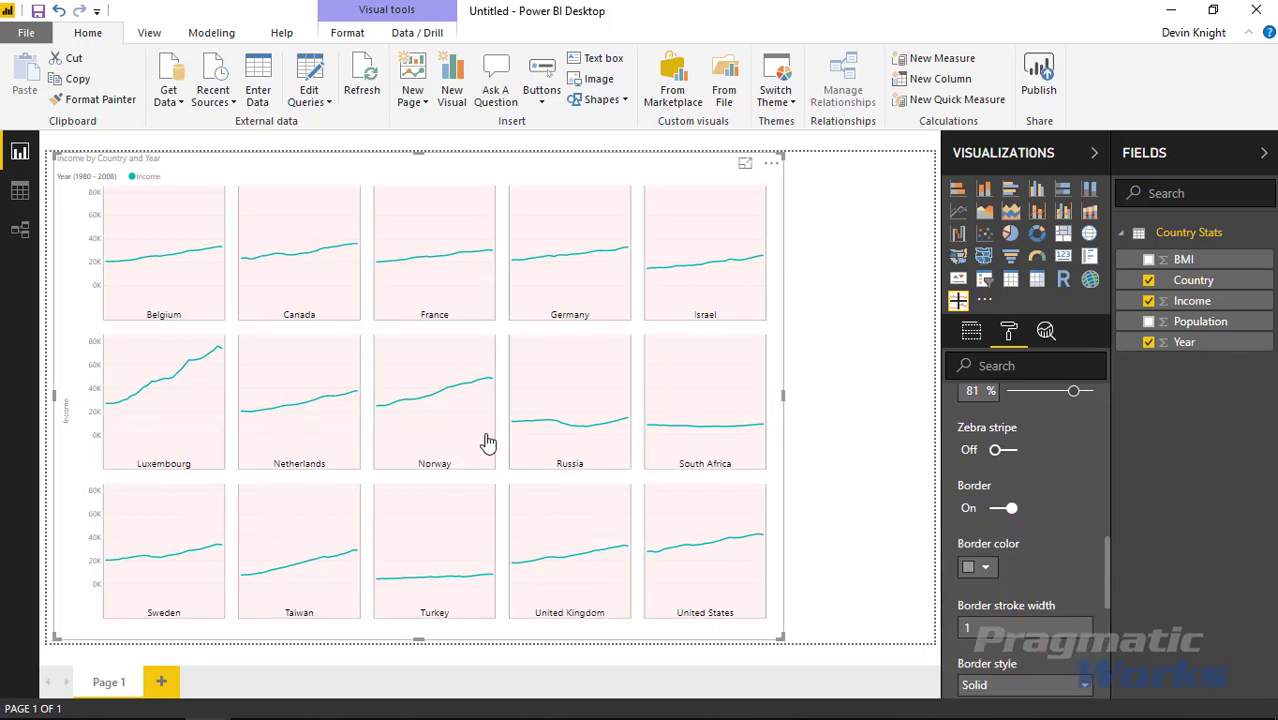
Set the panel borders to black, stroke width 2, keeping Solid style
{"action": "scroll", "coordinate": [1010, 582], "scroll_direction": "down", "scroll_amount": 2}
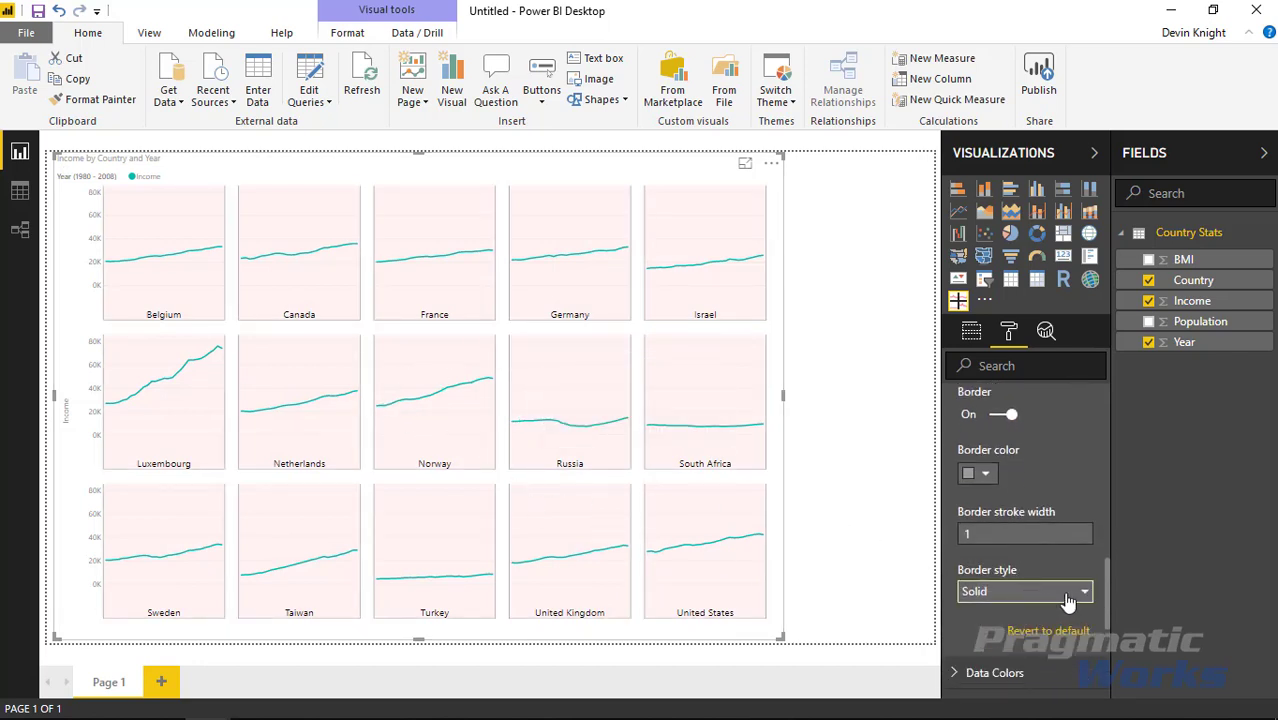
{"action": "left_click", "coordinate": [1005, 534]}
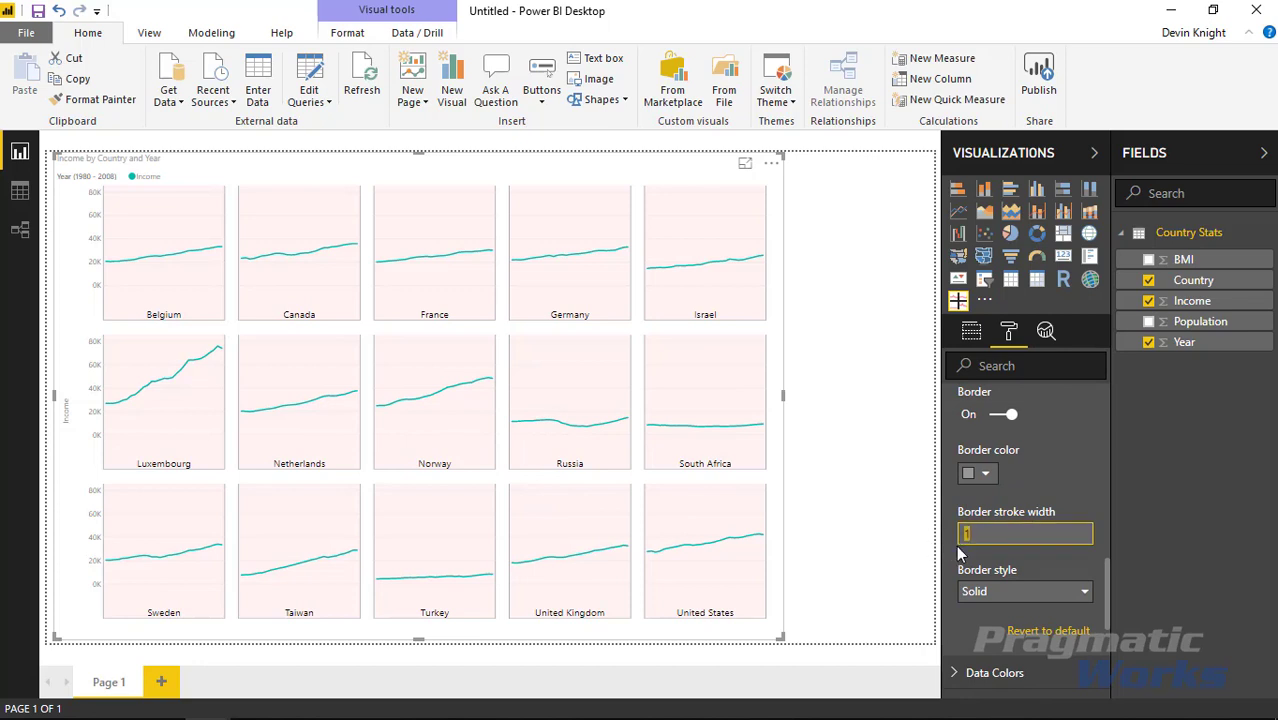
{"action": "left_click", "coordinate": [984, 474]}
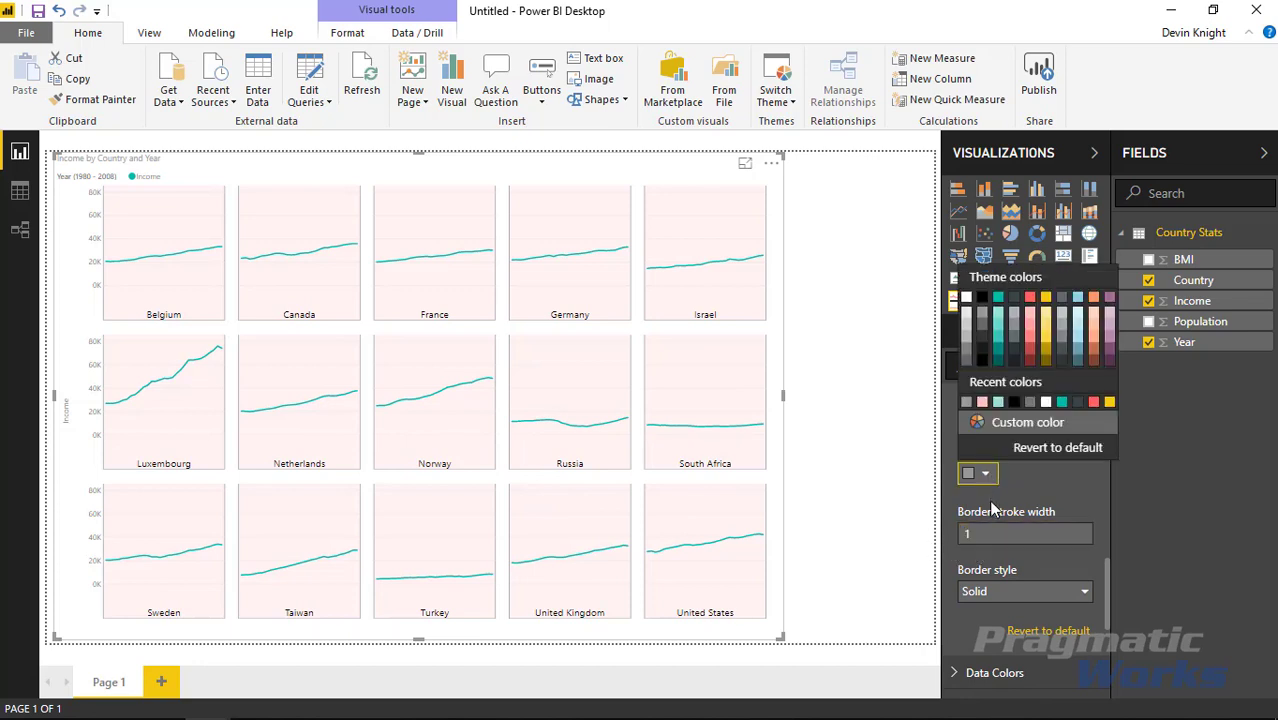
{"action": "left_click", "coordinate": [1014, 402]}
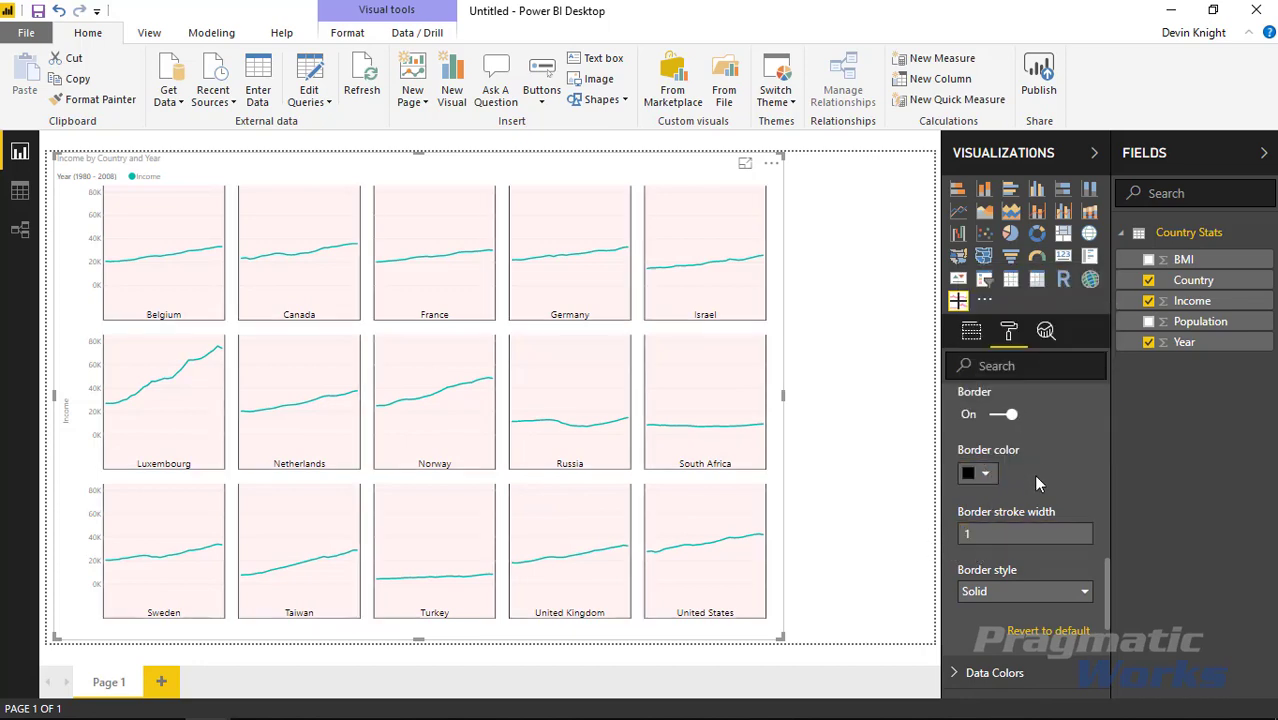
{"action": "left_click", "coordinate": [1040, 530]}
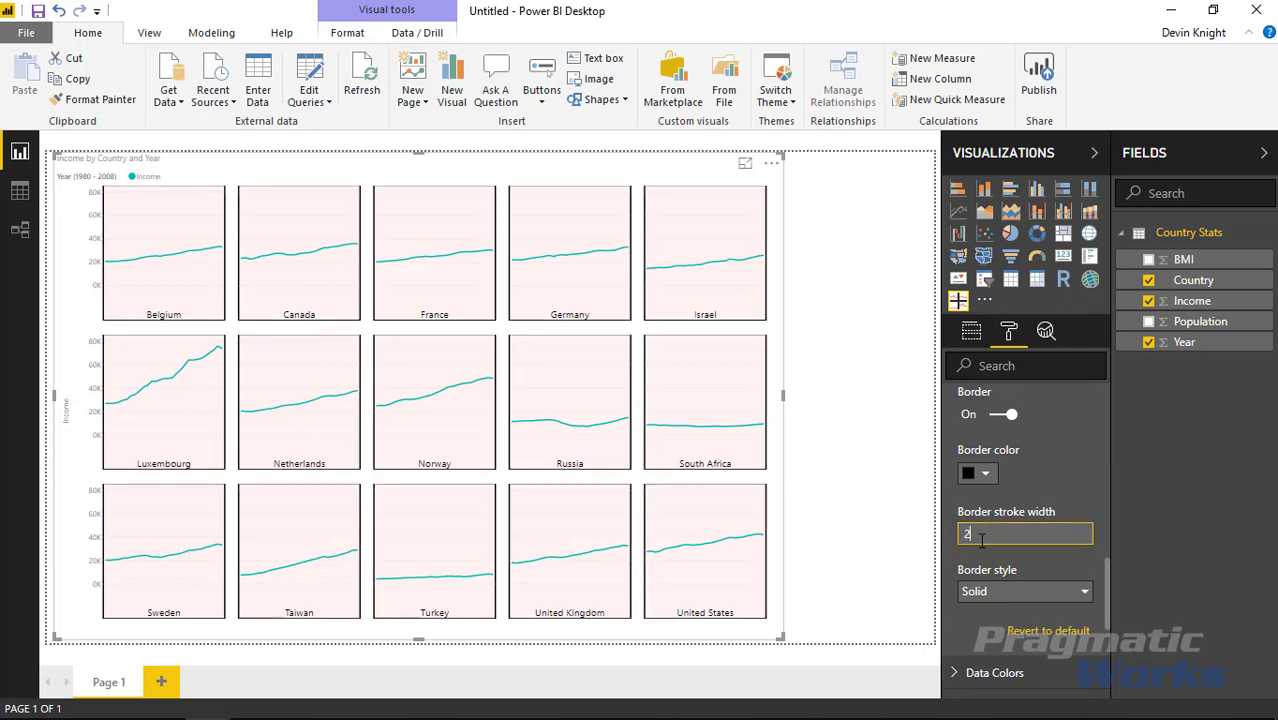
{"action": "left_click", "coordinate": [1018, 600]}
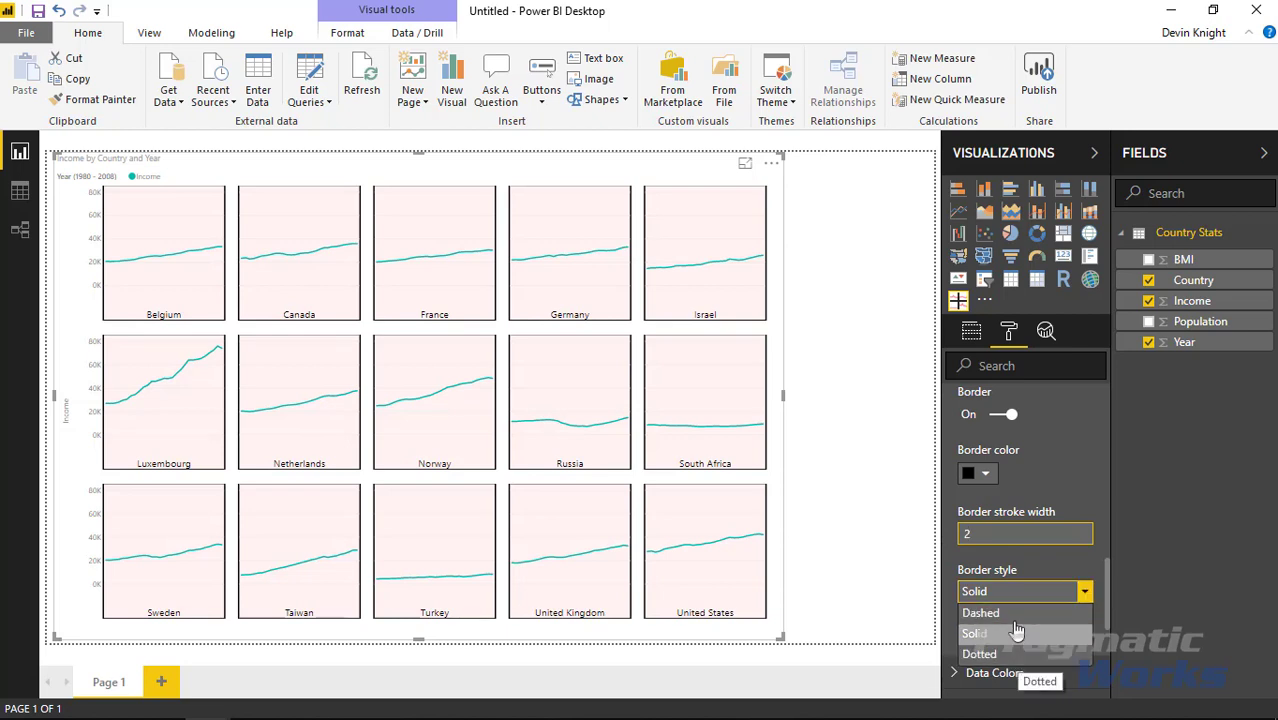
{"action": "left_click", "coordinate": [1131, 528]}
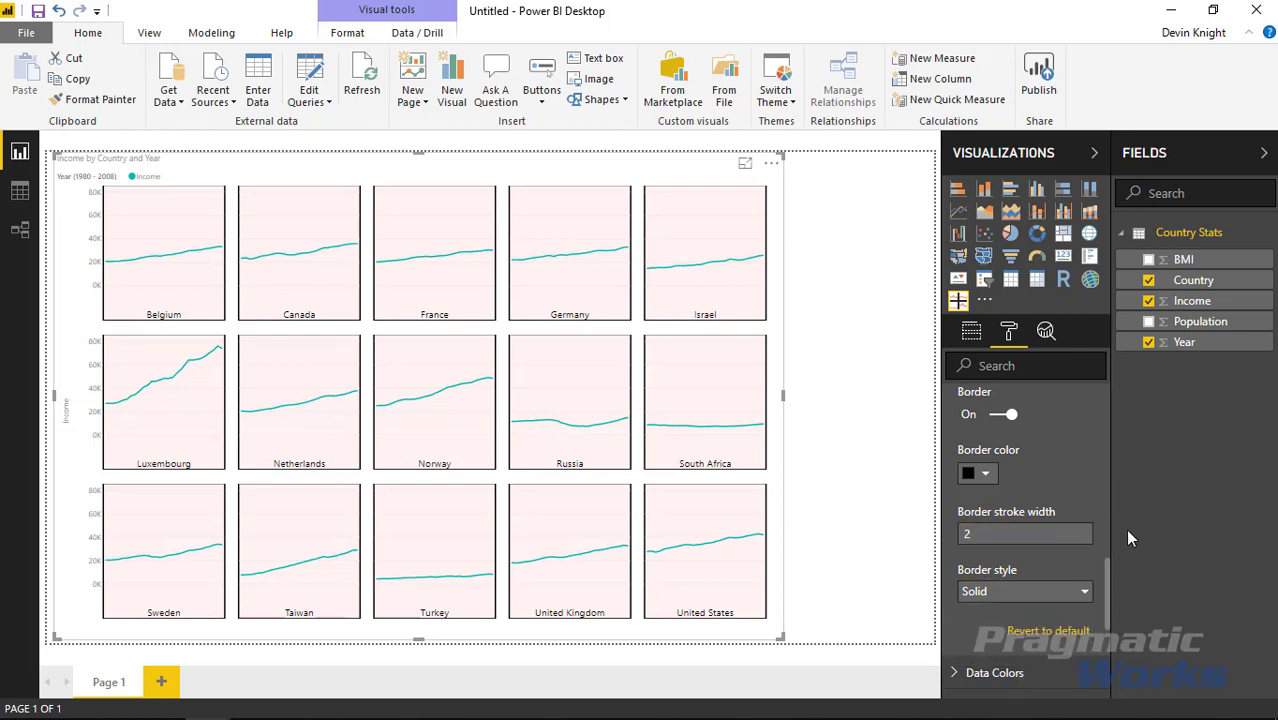
{"action": "scroll", "coordinate": [1016, 558], "scroll_direction": "down", "scroll_amount": 5}
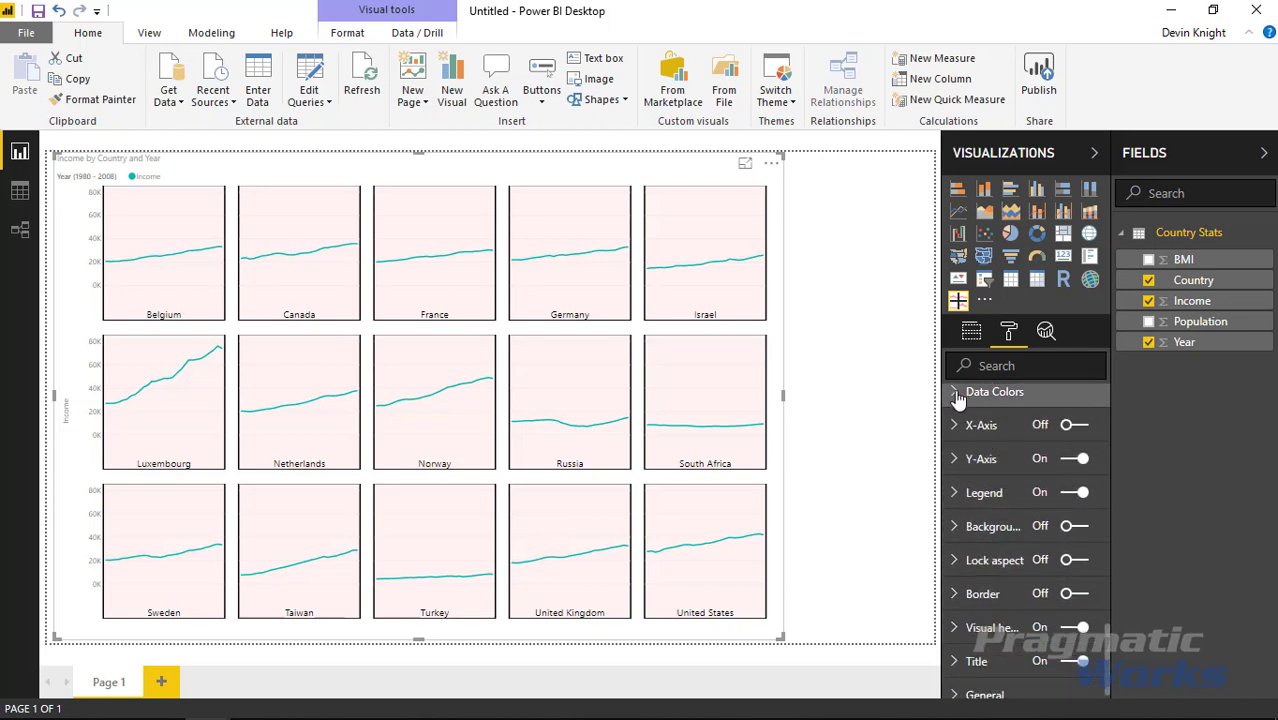
Check Data Colors without changes, then switch the X-Axis on
{"action": "left_click", "coordinate": [958, 394]}
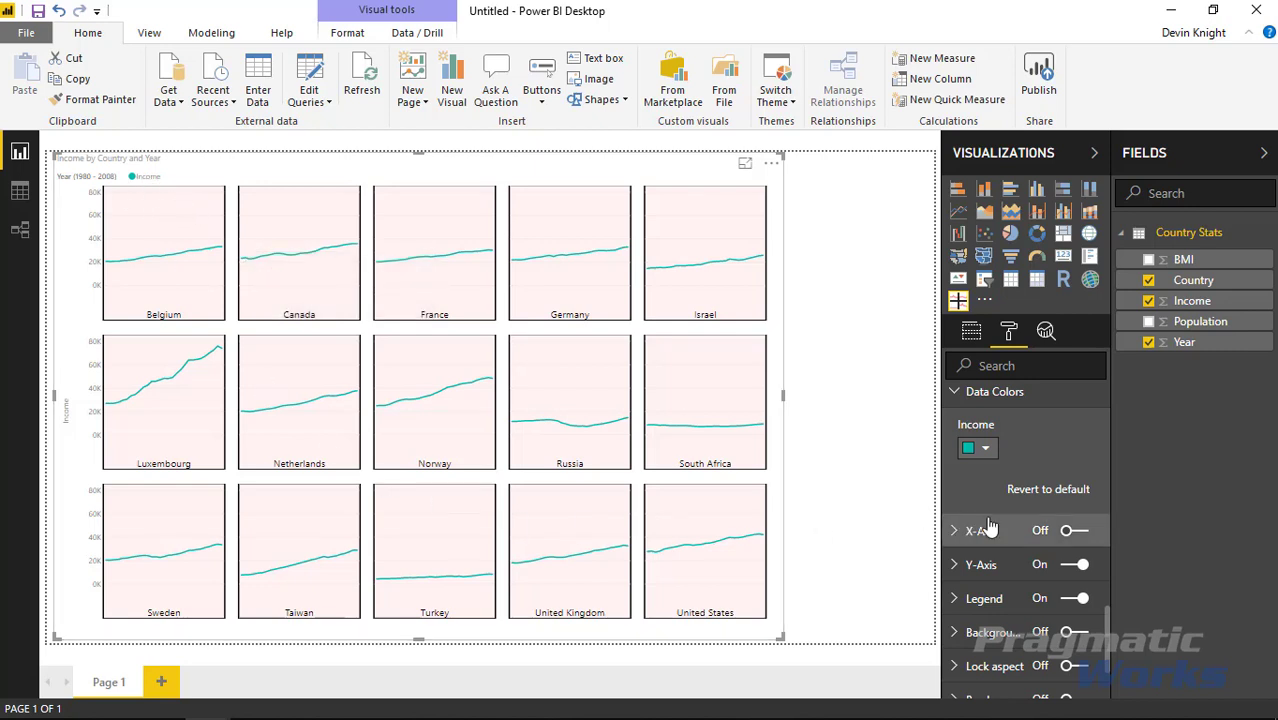
{"action": "left_click", "coordinate": [985, 450]}
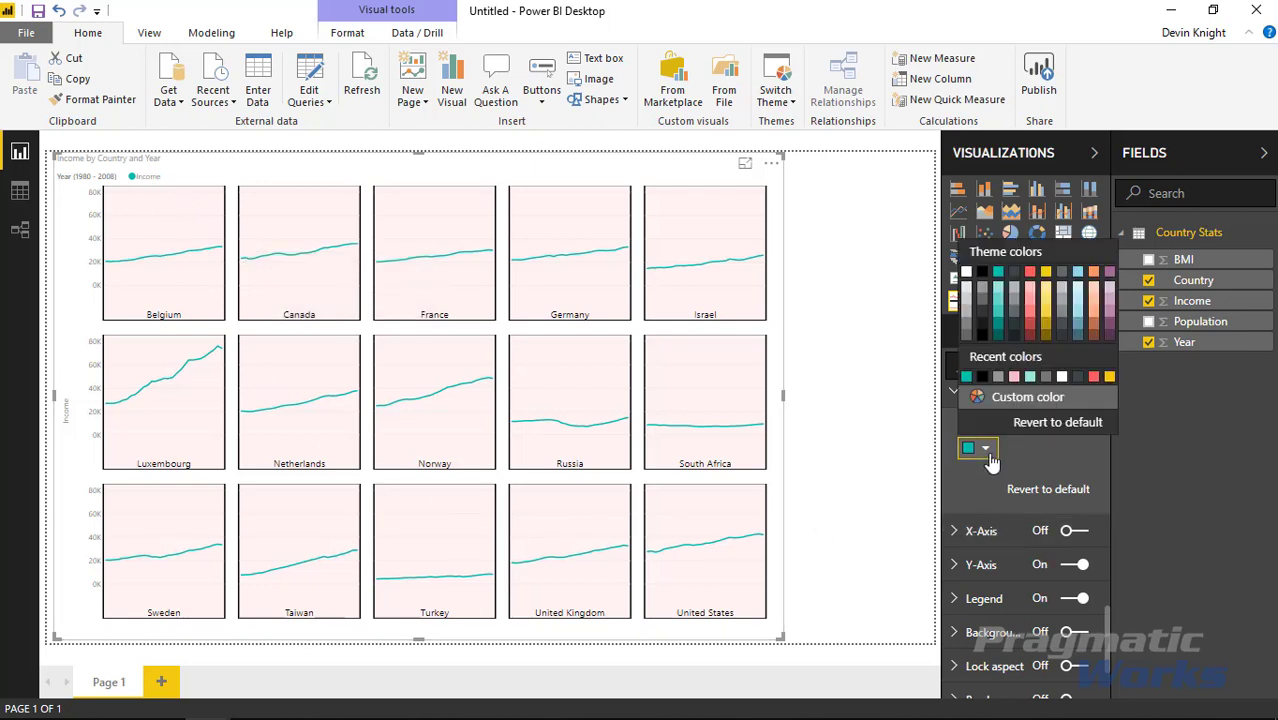
{"action": "left_click", "coordinate": [1172, 534]}
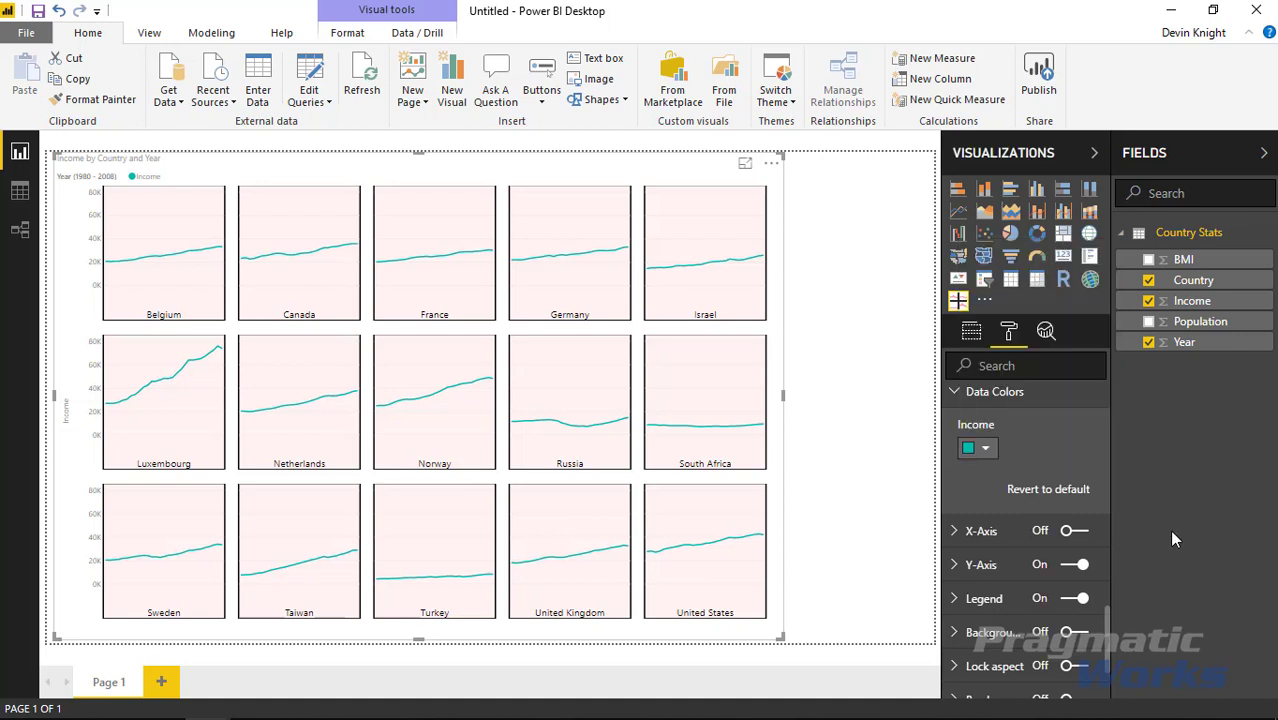
{"action": "left_click", "coordinate": [955, 533]}
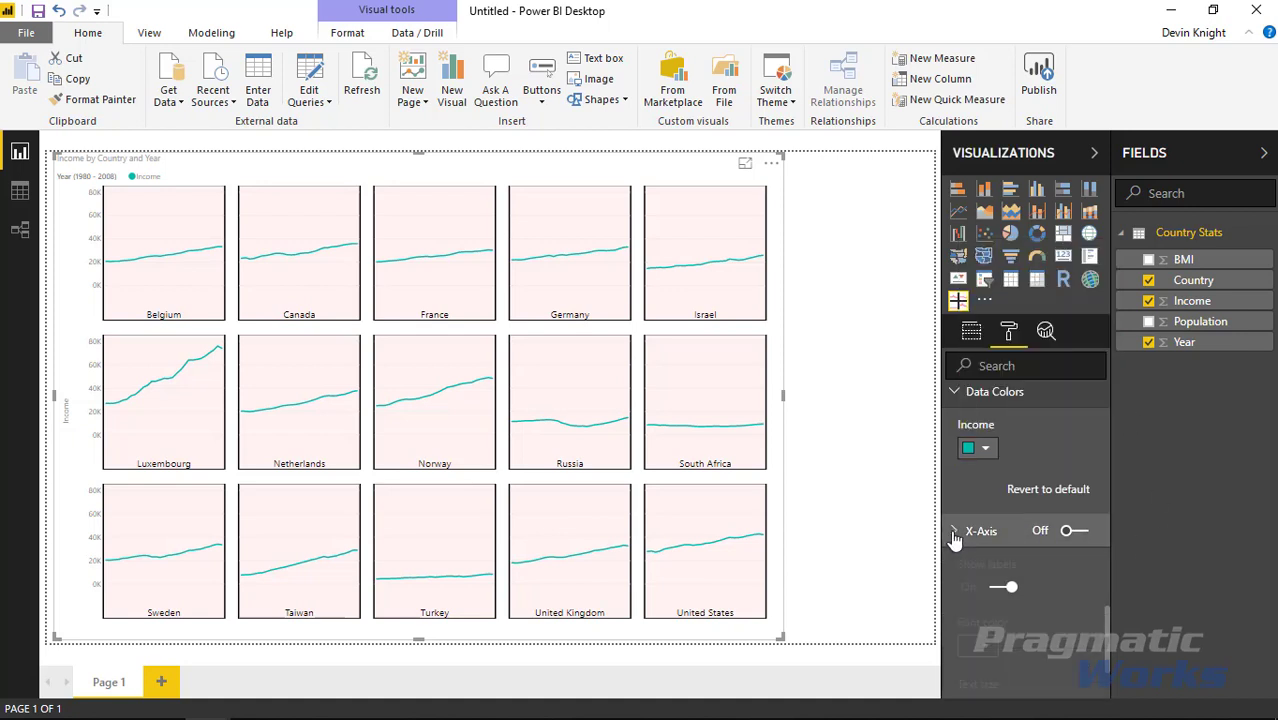
{"action": "left_click", "coordinate": [1077, 533]}
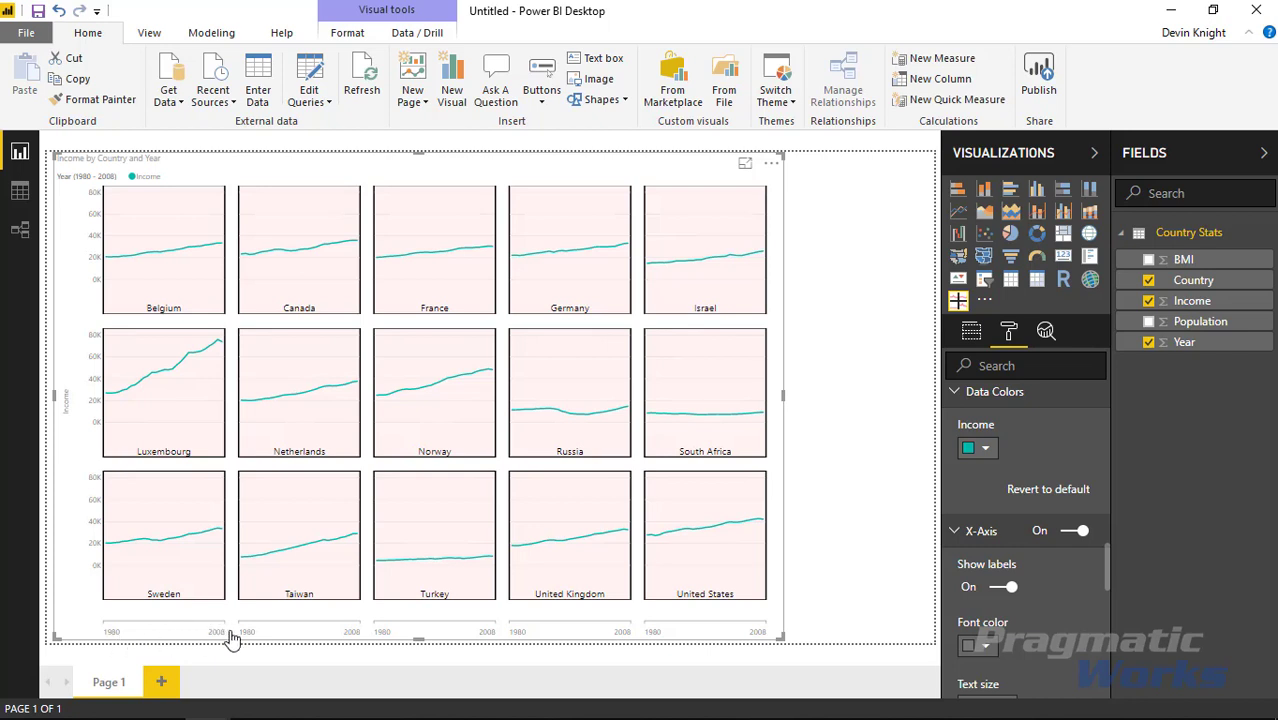
{"action": "scroll", "coordinate": [1021, 589], "scroll_direction": "down", "scroll_amount": 3}
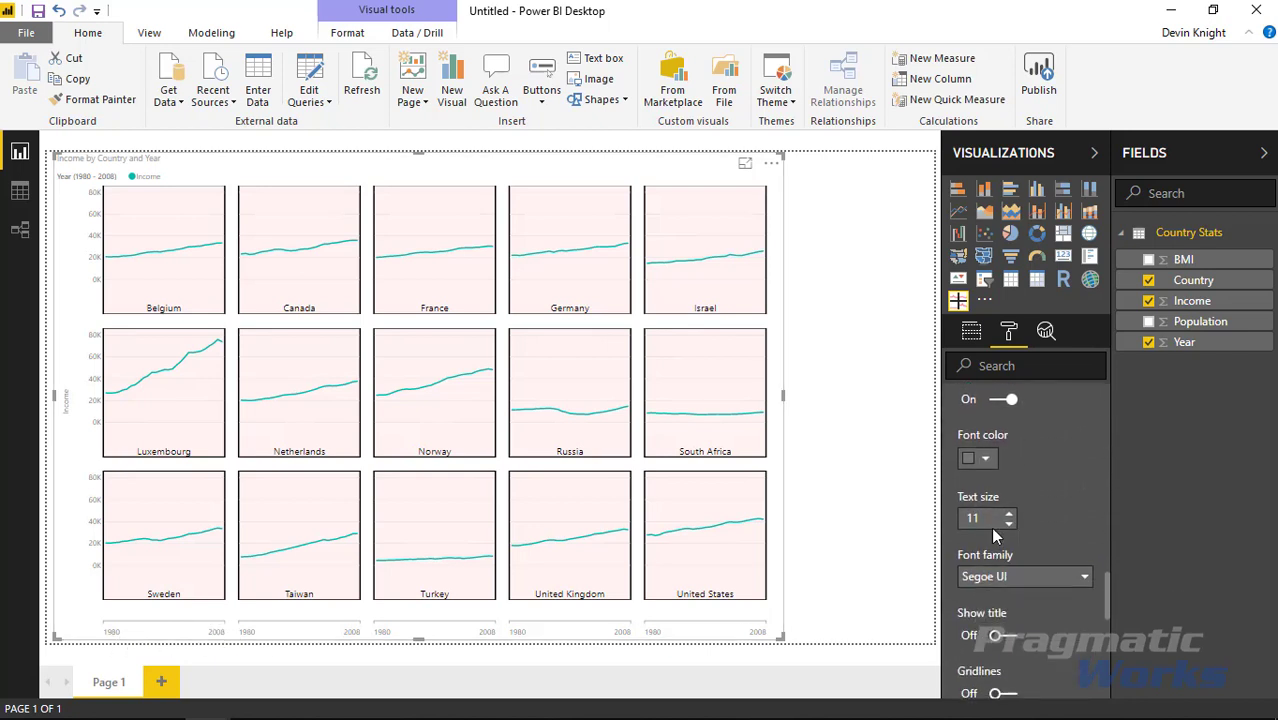
Make the x-axis labels black at size 14, then turn Show labels off
{"action": "left_click", "coordinate": [978, 459]}
{"action": "left_click", "coordinate": [997, 387]}
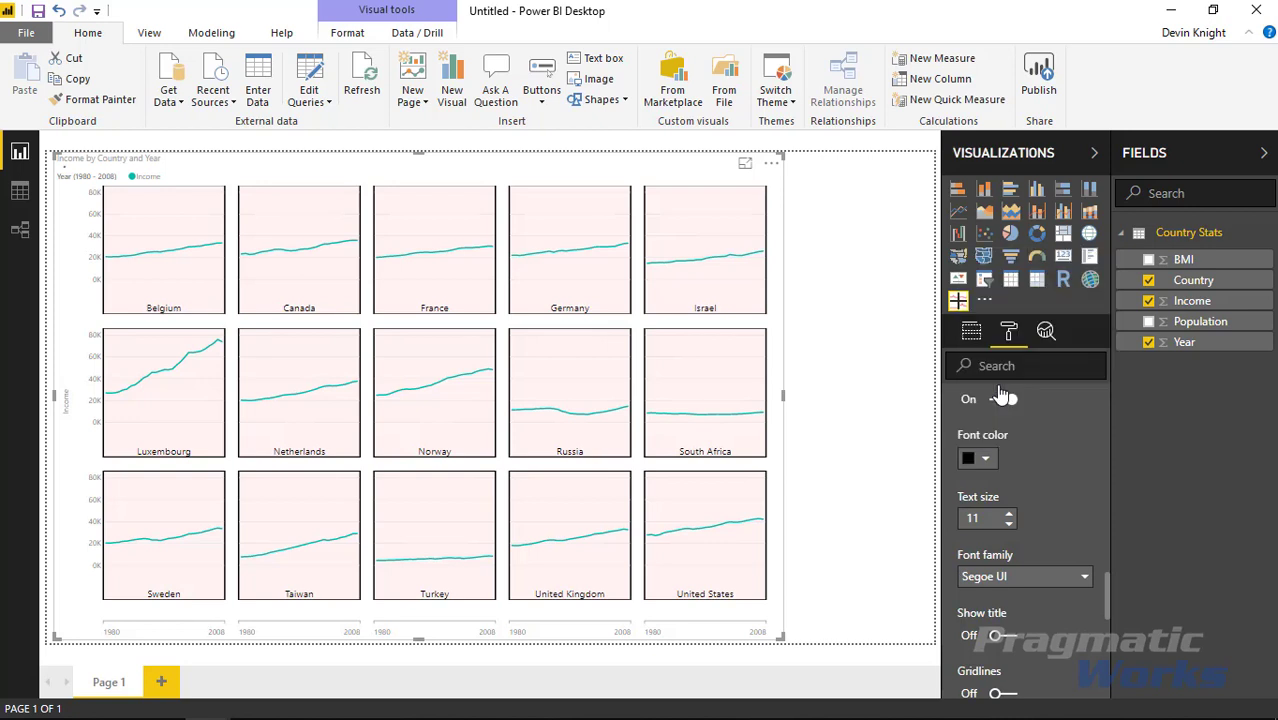
{"action": "left_click", "coordinate": [1009, 514]}
{"action": "left_click", "coordinate": [1009, 514]}
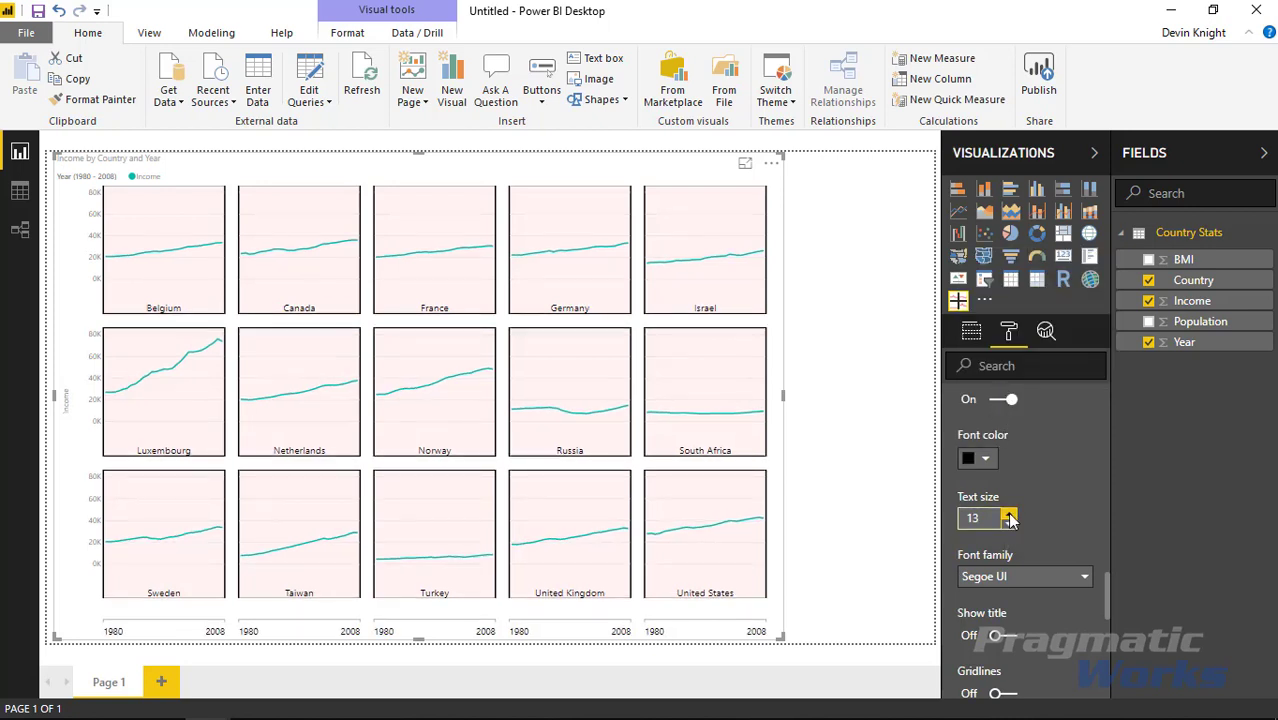
{"action": "left_click", "coordinate": [1009, 514]}
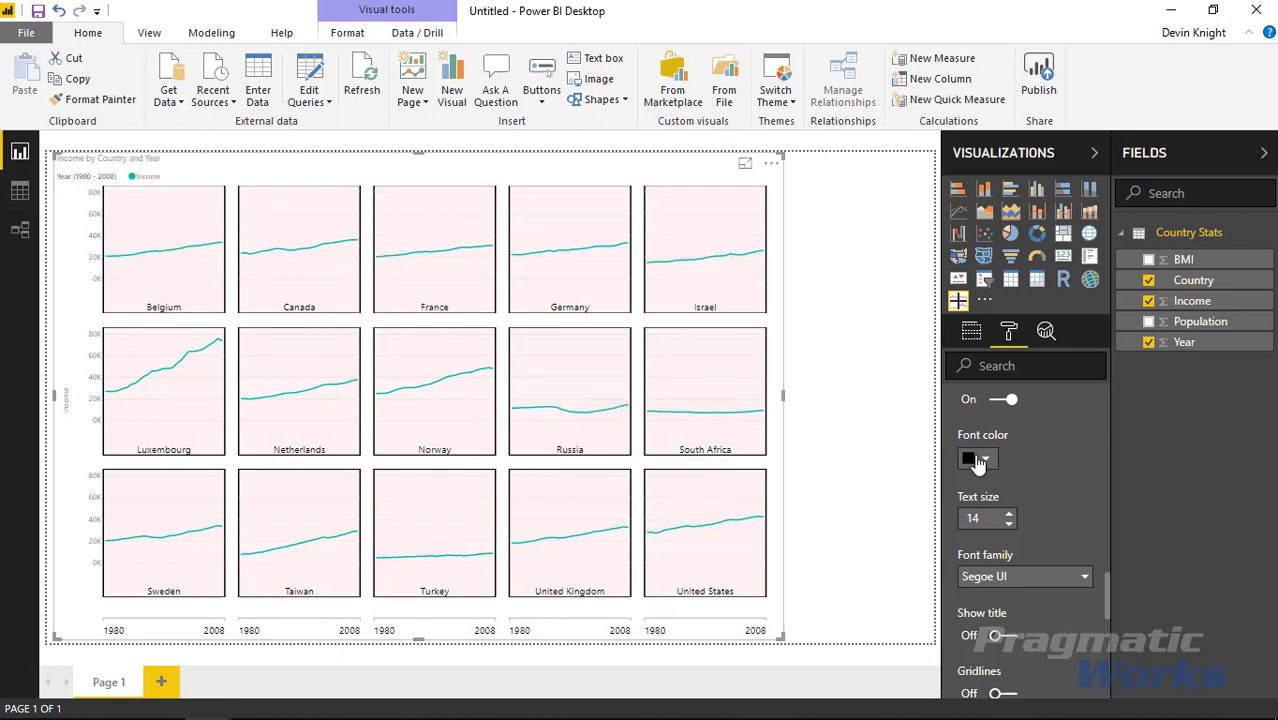
{"action": "left_click", "coordinate": [1003, 400]}
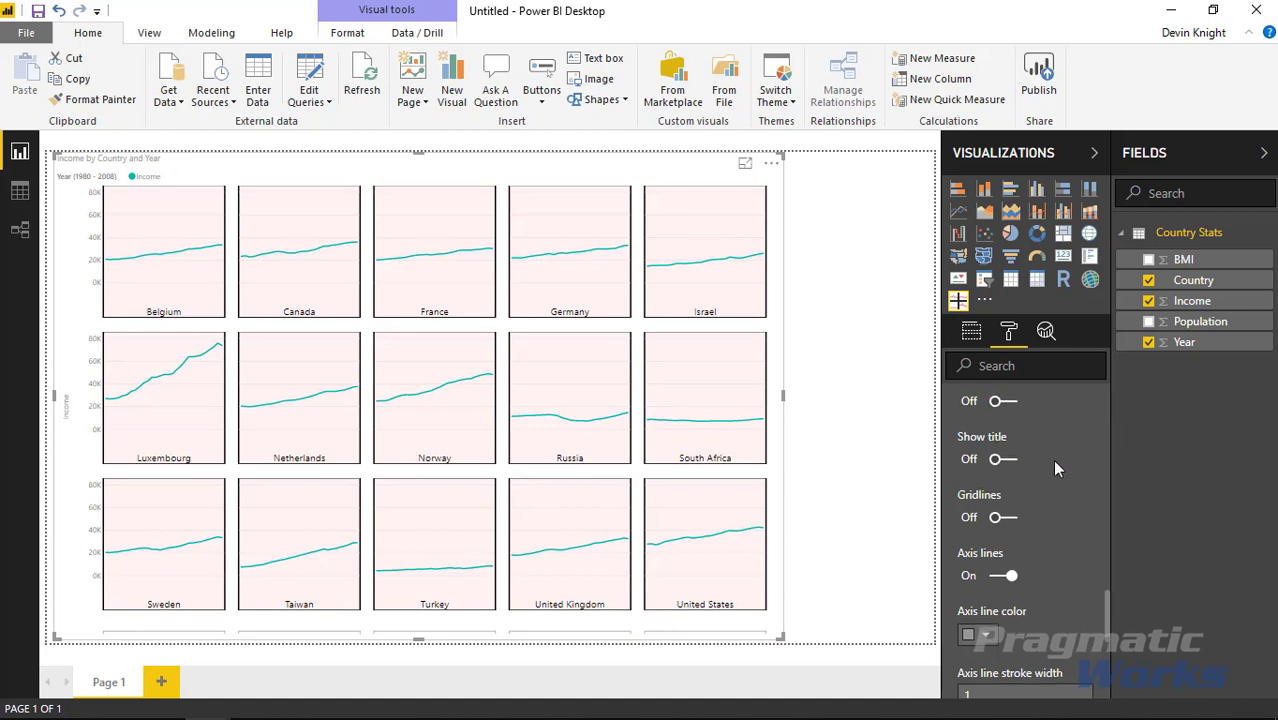
{"action": "scroll", "coordinate": [1051, 460], "scroll_direction": "up", "scroll_amount": 2}
Toggle the X-Axis off and on, show its year labels, and briefly show then hide the title
{"action": "left_click", "coordinate": [1076, 437]}
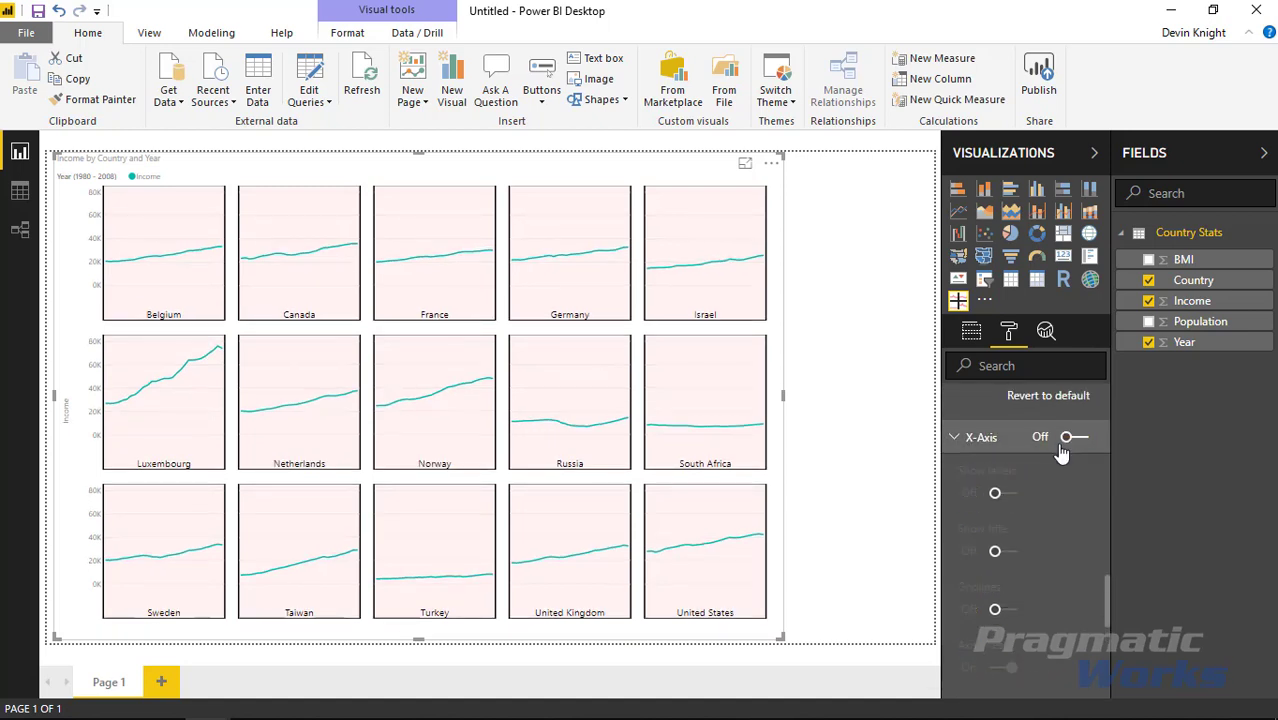
{"action": "left_click", "coordinate": [1066, 440]}
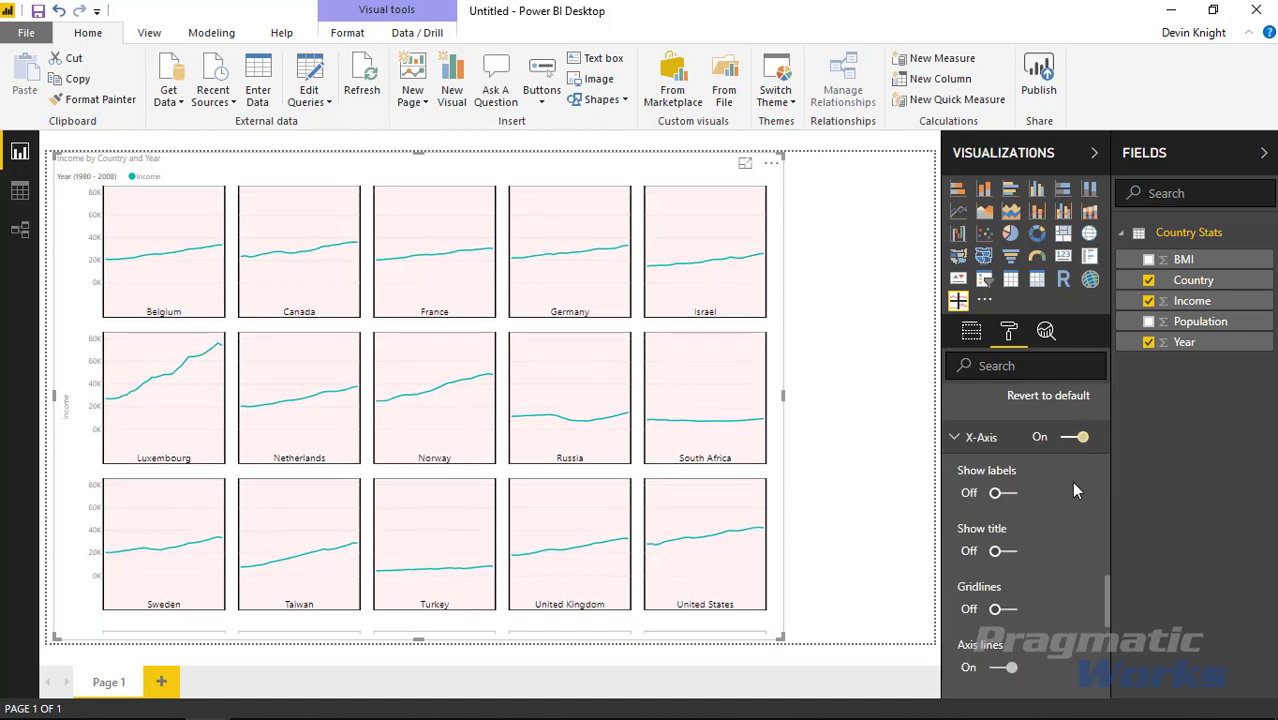
{"action": "left_click", "coordinate": [1003, 493]}
{"action": "scroll", "coordinate": [1042, 554], "scroll_direction": "down", "scroll_amount": 5}
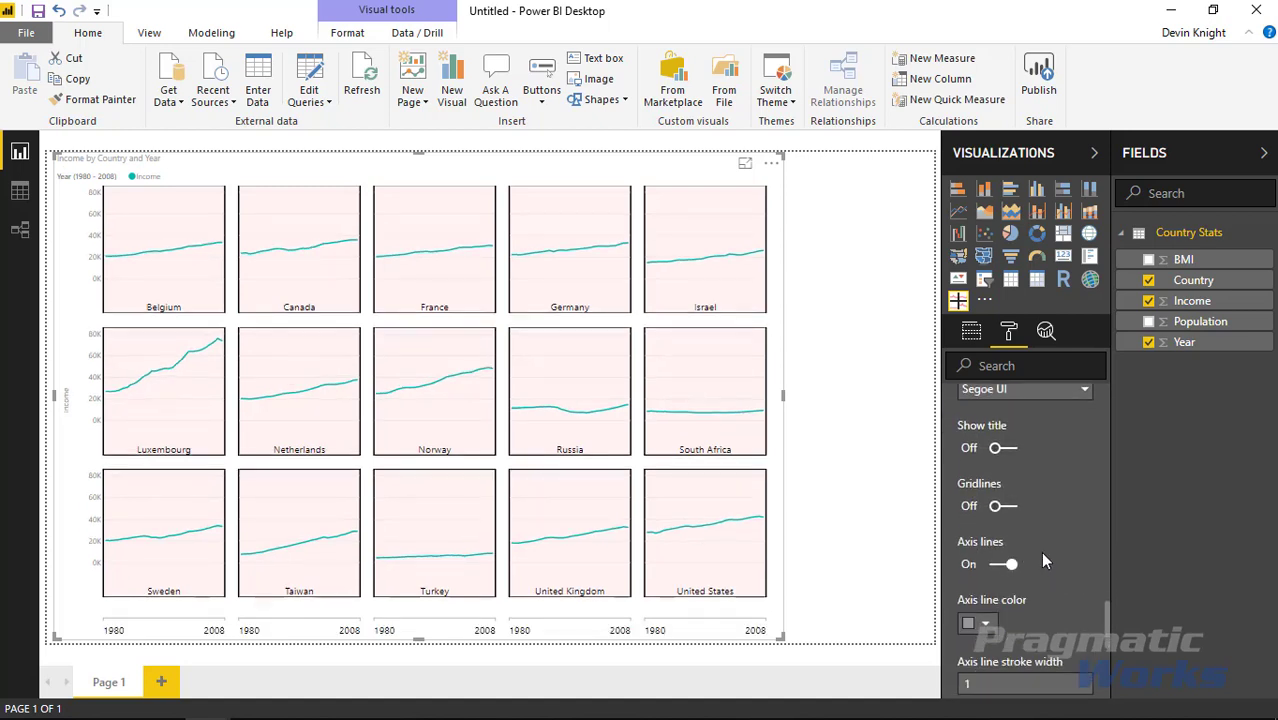
{"action": "left_click", "coordinate": [997, 449]}
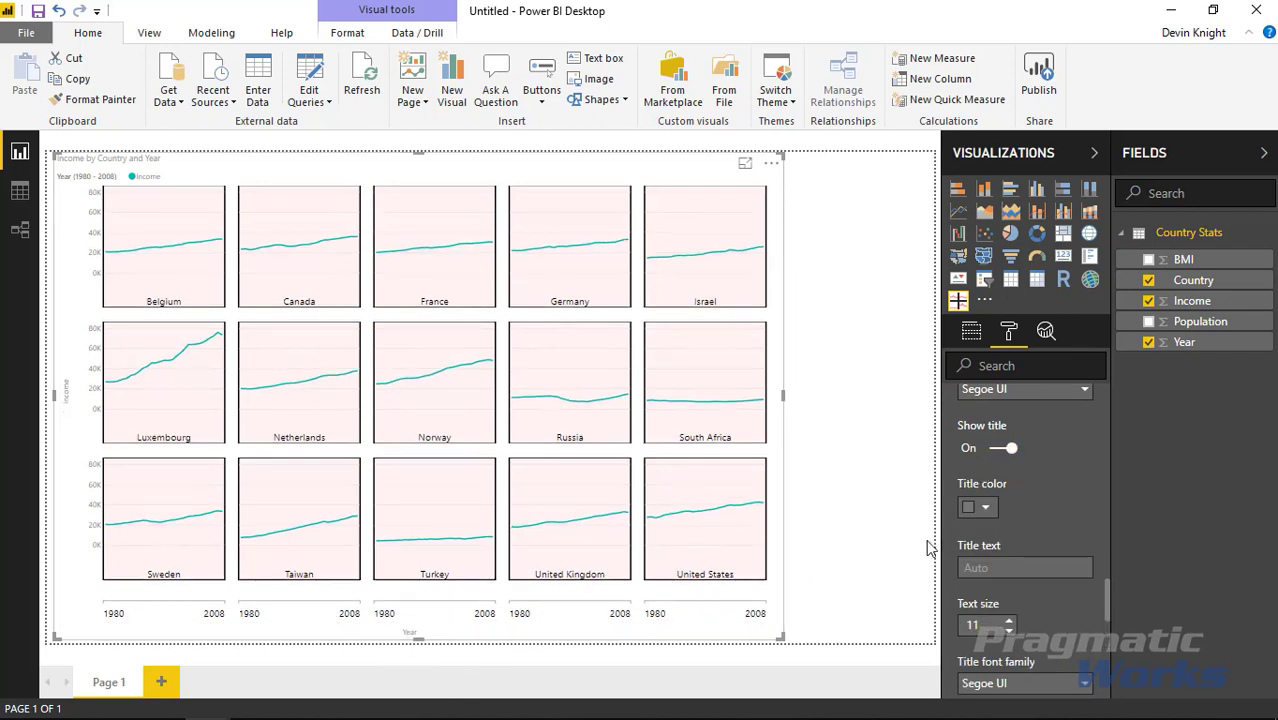
{"action": "left_click", "coordinate": [1022, 575]}
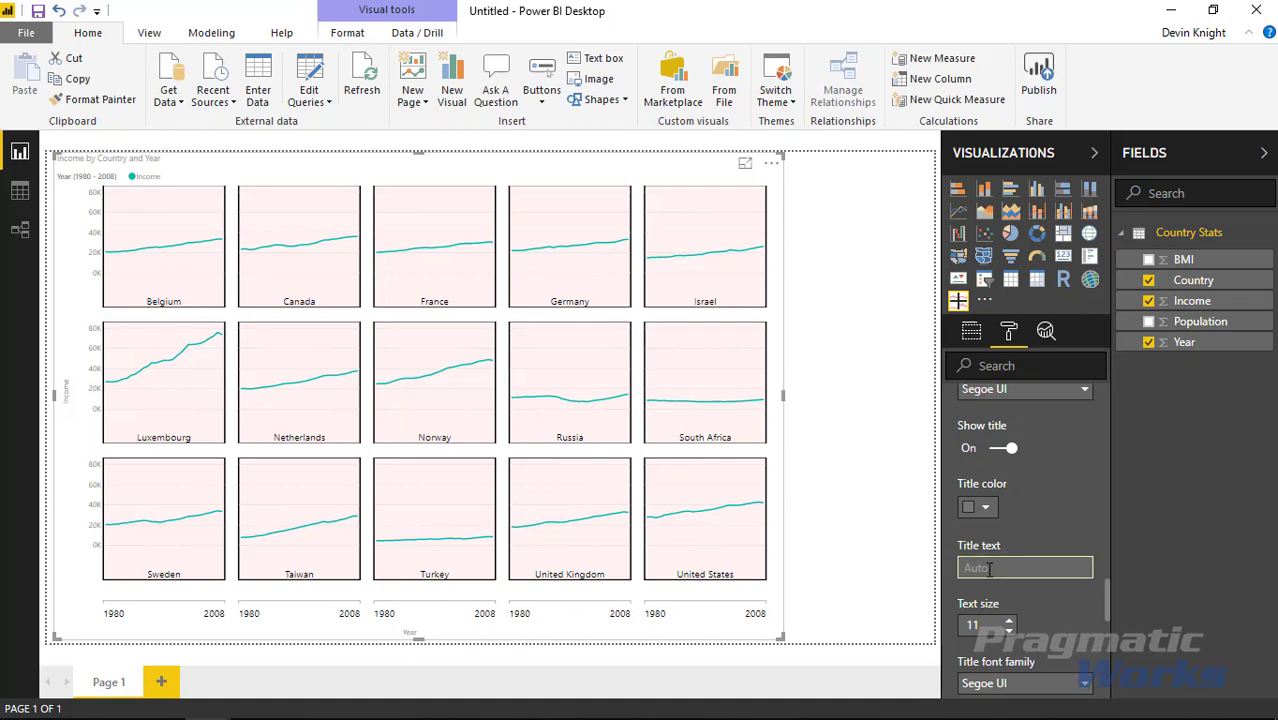
{"action": "left_click", "coordinate": [1004, 450]}
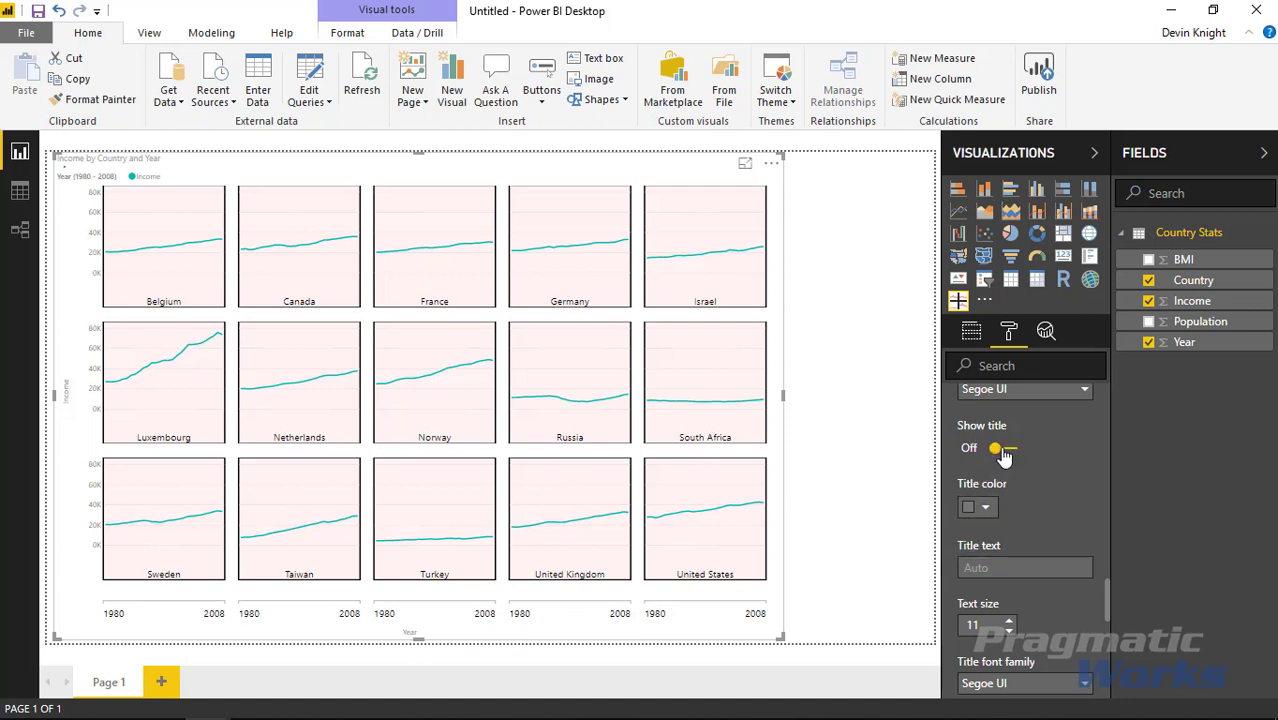
Set the x-axis line color to black
{"action": "scroll", "coordinate": [1069, 584], "scroll_direction": "down", "scroll_amount": 5}
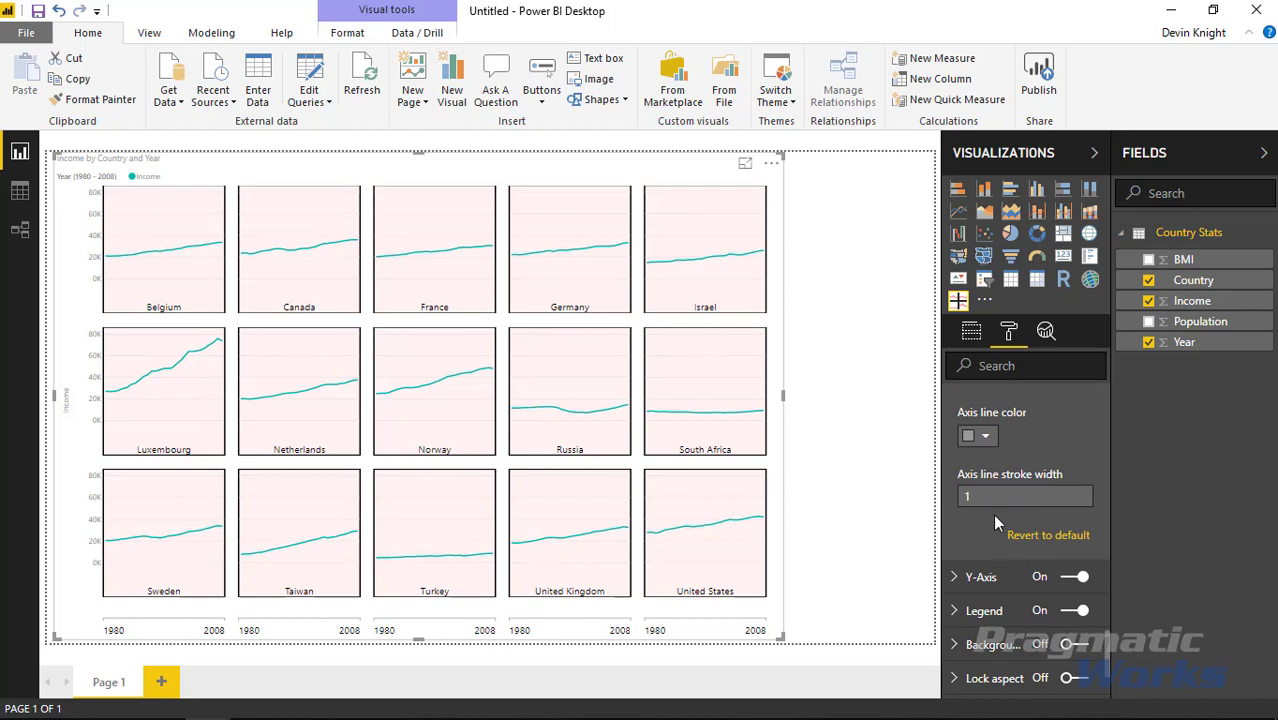
{"action": "left_click", "coordinate": [976, 494]}
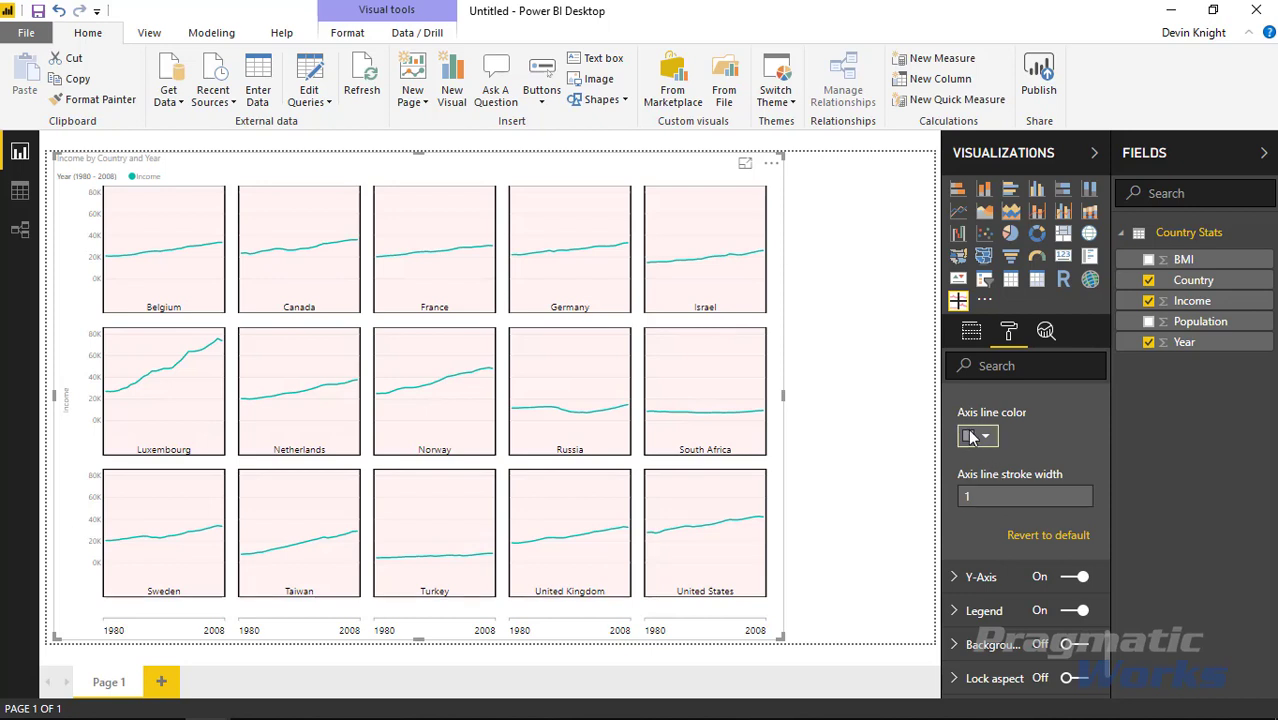
{"action": "left_click", "coordinate": [980, 440]}
{"action": "left_click", "coordinate": [981, 365]}
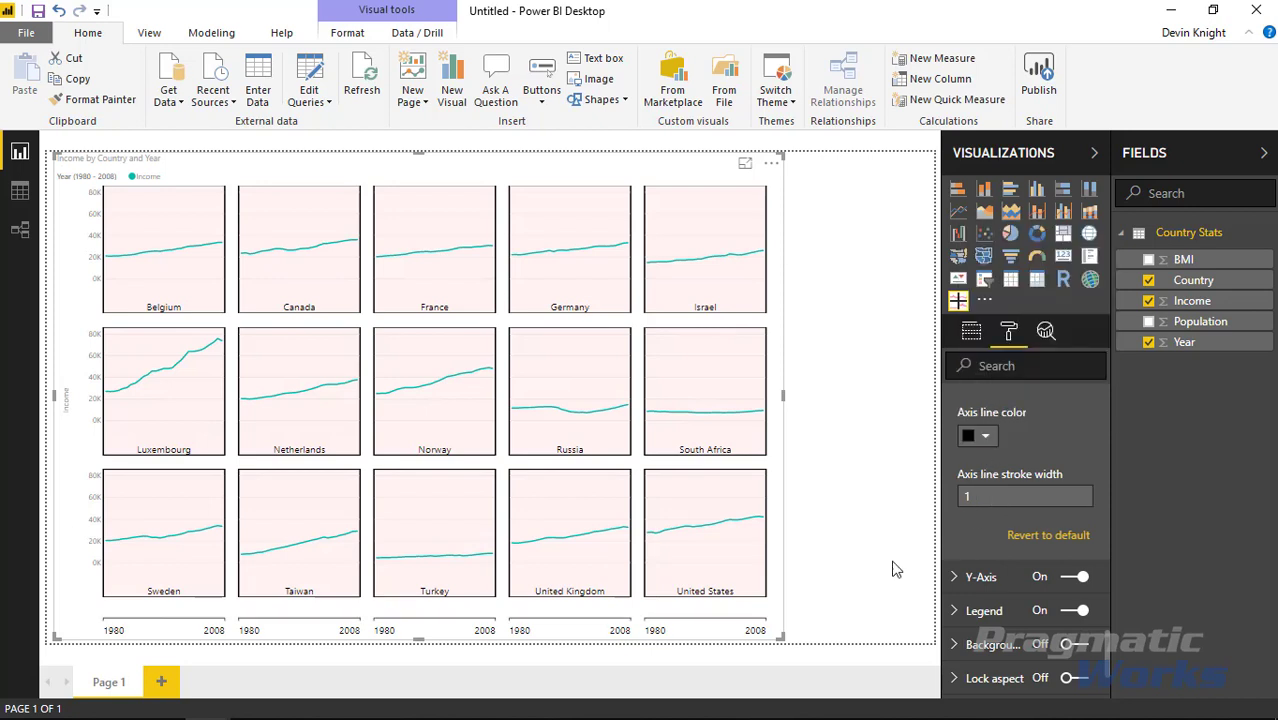
Reset the axis line settings to defaults and expand the Y-Axis section
{"action": "left_click", "coordinate": [1056, 538]}
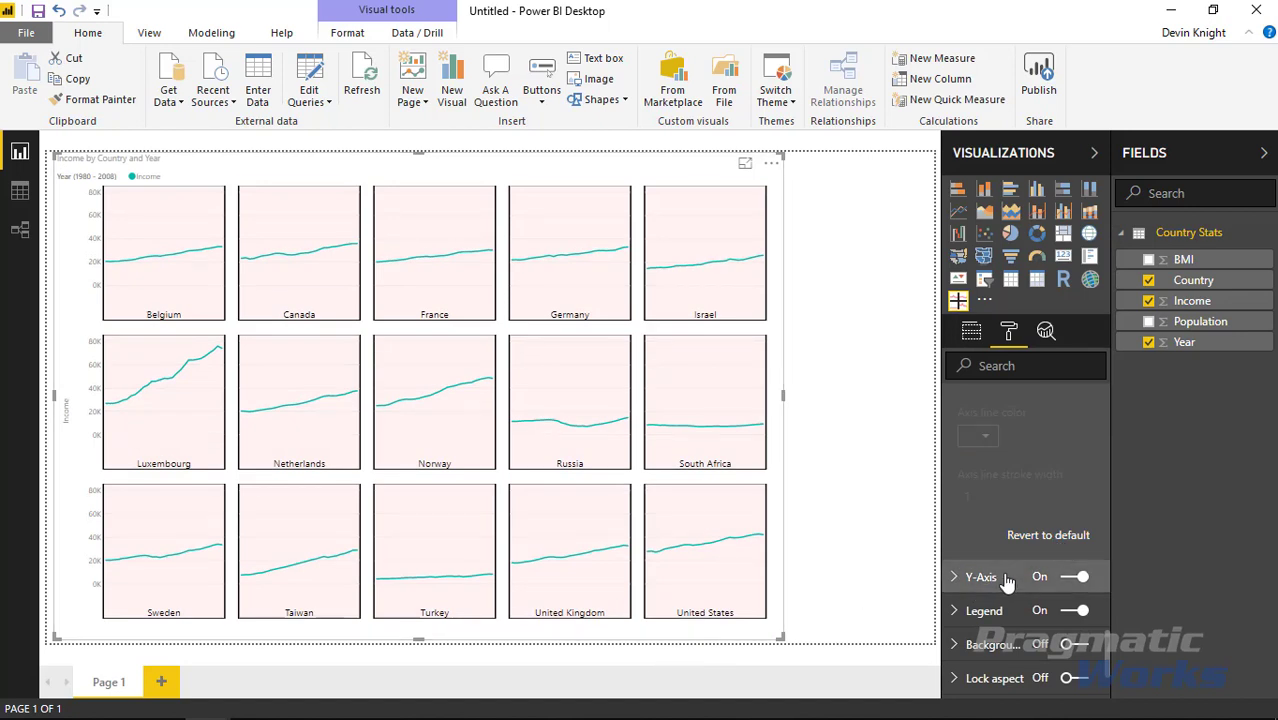
{"action": "scroll", "coordinate": [1007, 581], "scroll_direction": "down", "scroll_amount": 2}
{"action": "left_click", "coordinate": [956, 481]}
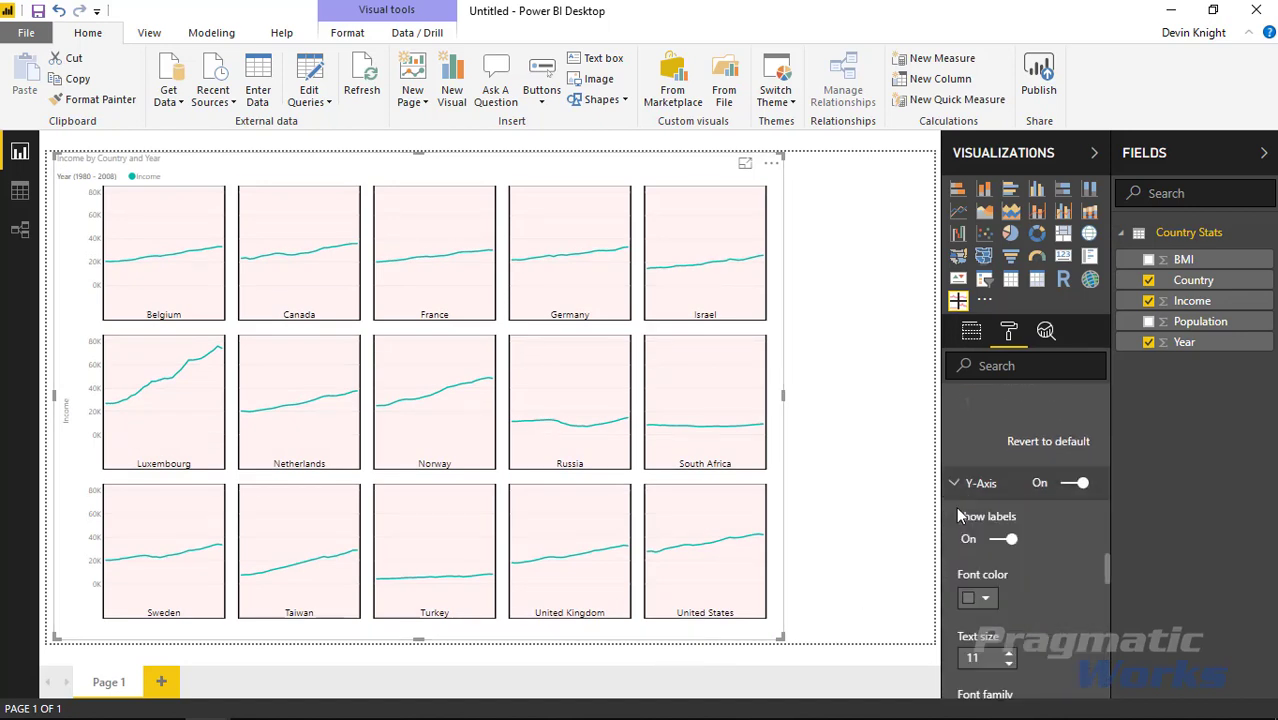
{"action": "scroll", "coordinate": [985, 530], "scroll_direction": "down", "scroll_amount": 2}
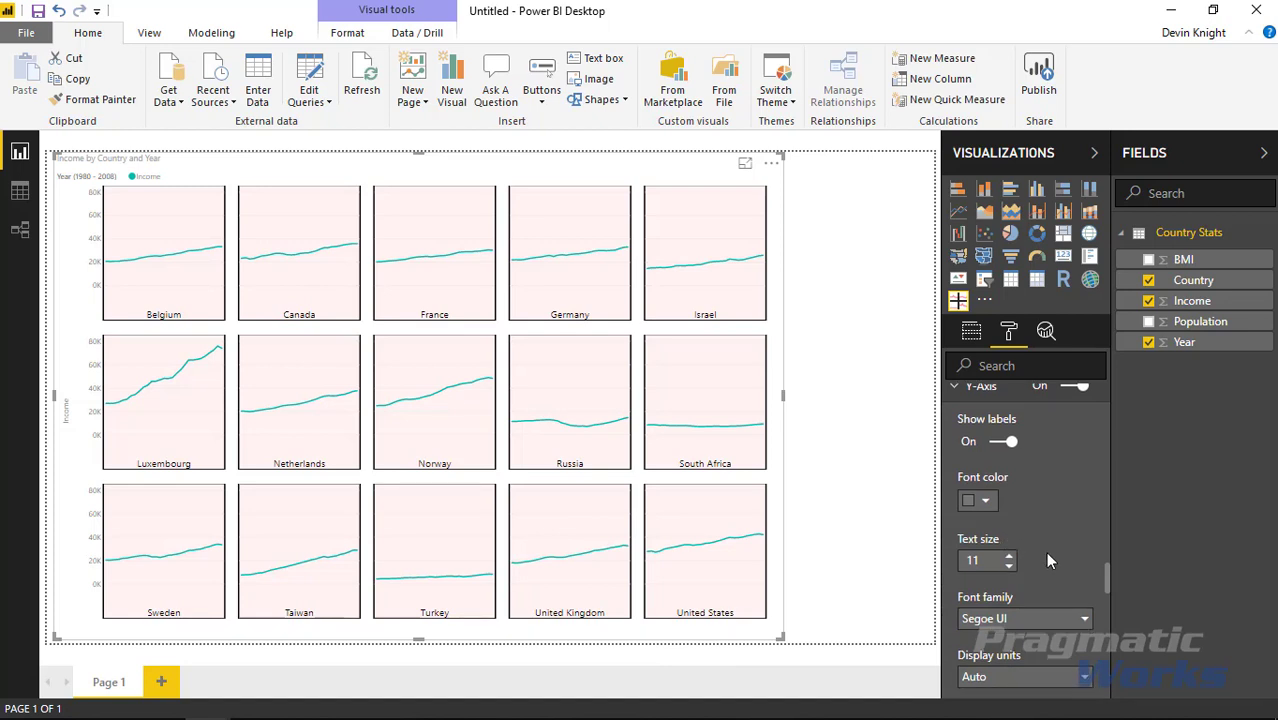
{"action": "scroll", "coordinate": [1045, 551], "scroll_direction": "down", "scroll_amount": 3}
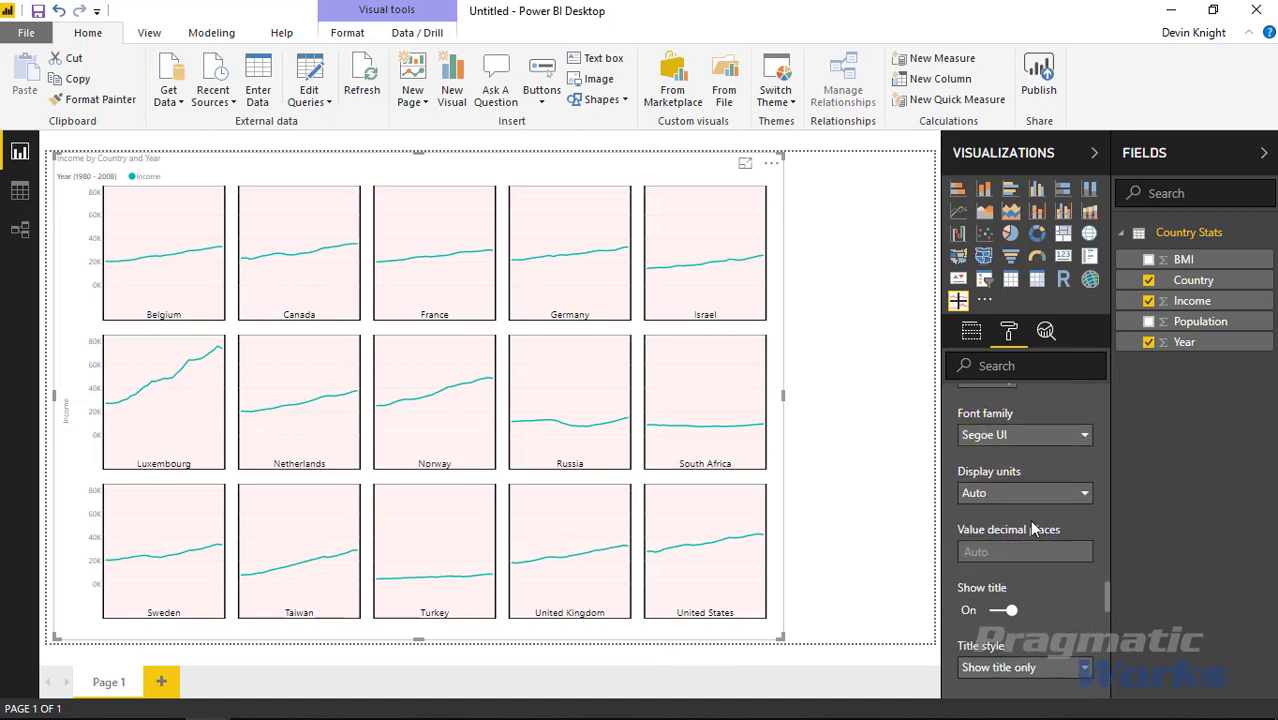
{"action": "scroll", "coordinate": [1029, 521], "scroll_direction": "down", "scroll_amount": 3}
{"action": "scroll", "coordinate": [1022, 550], "scroll_direction": "down", "scroll_amount": 5}
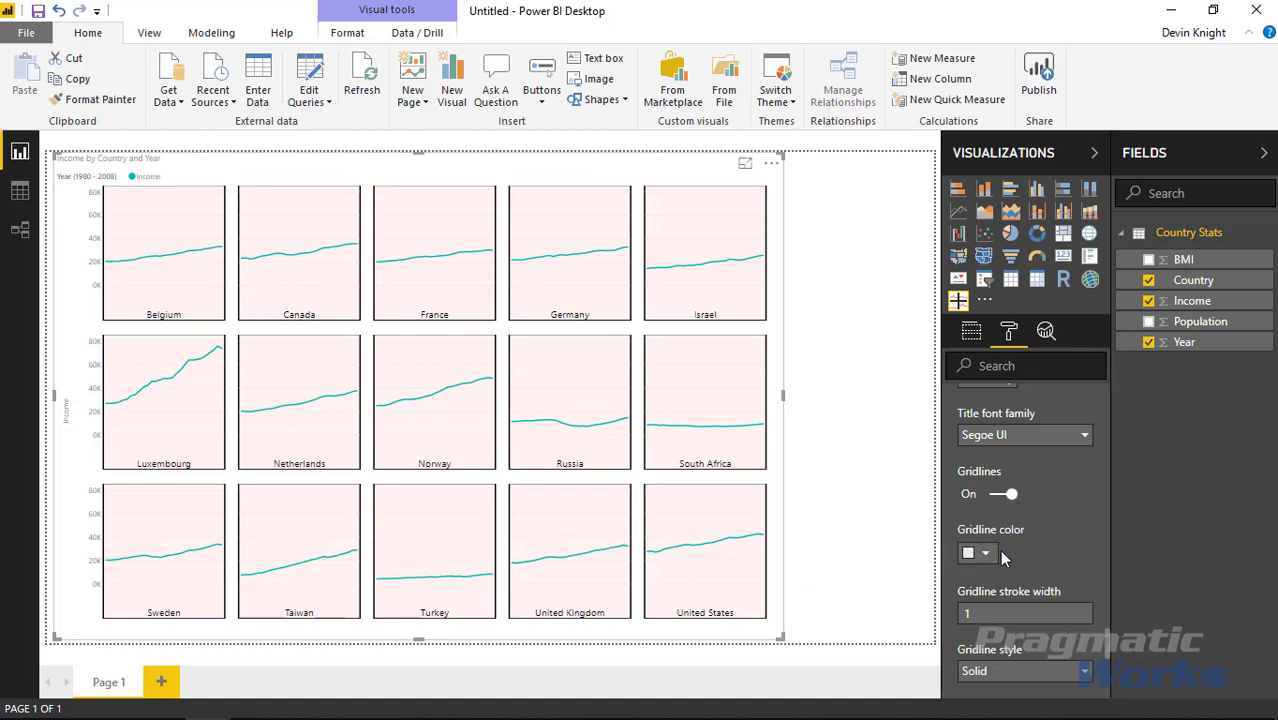
Set the Y-axis gridline color to black and gridline style to Dashed
{"action": "left_click", "coordinate": [990, 556]}
{"action": "left_click", "coordinate": [970, 476]}
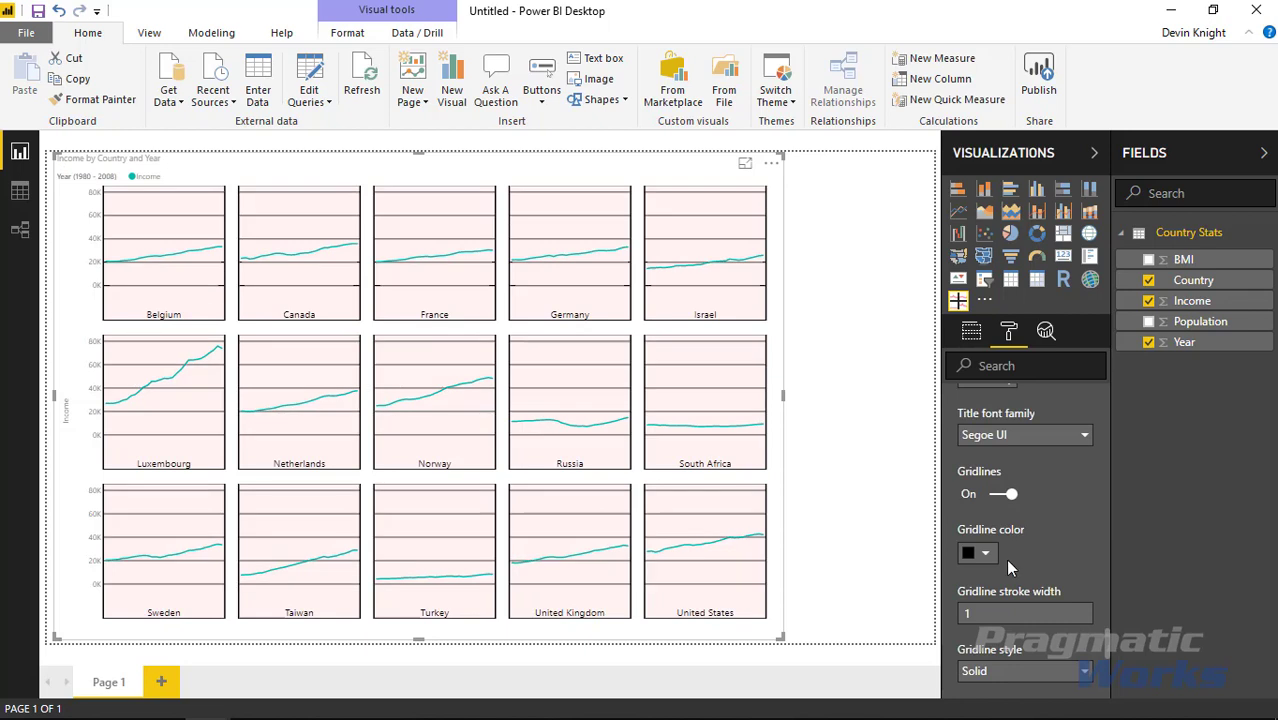
{"action": "scroll", "coordinate": [1014, 562], "scroll_direction": "down", "scroll_amount": 2}
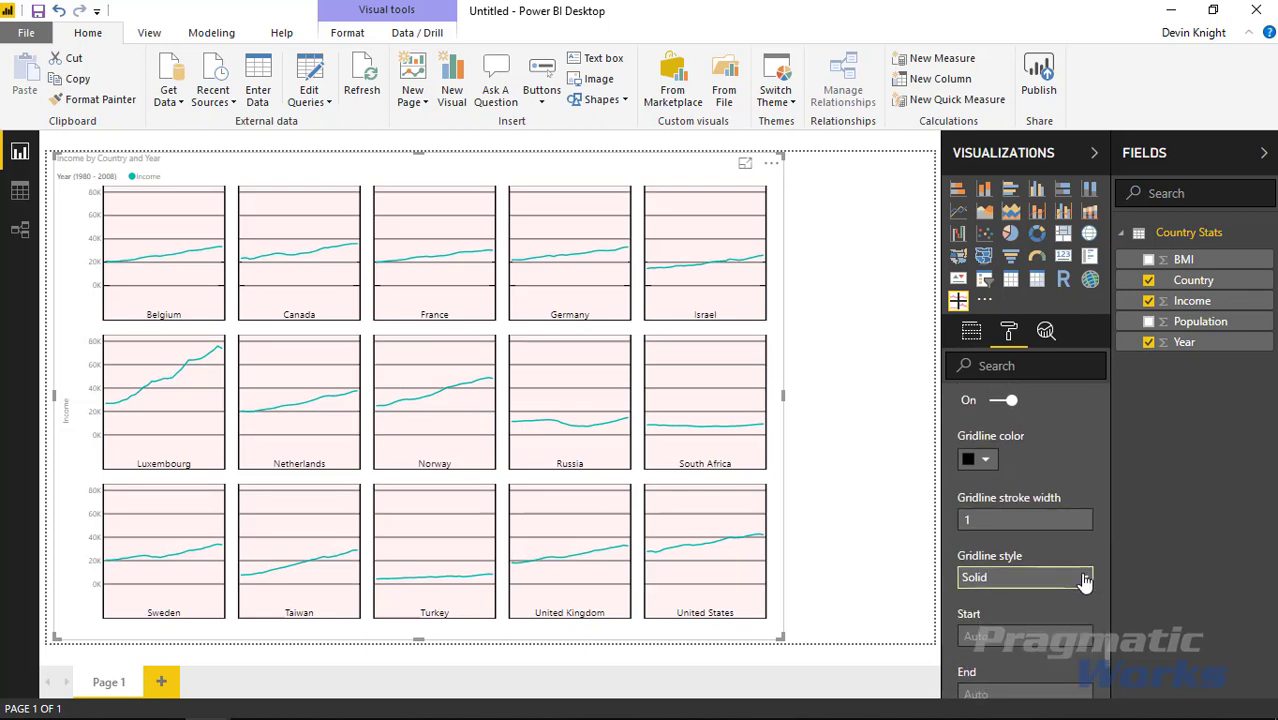
{"action": "left_click", "coordinate": [1040, 579]}
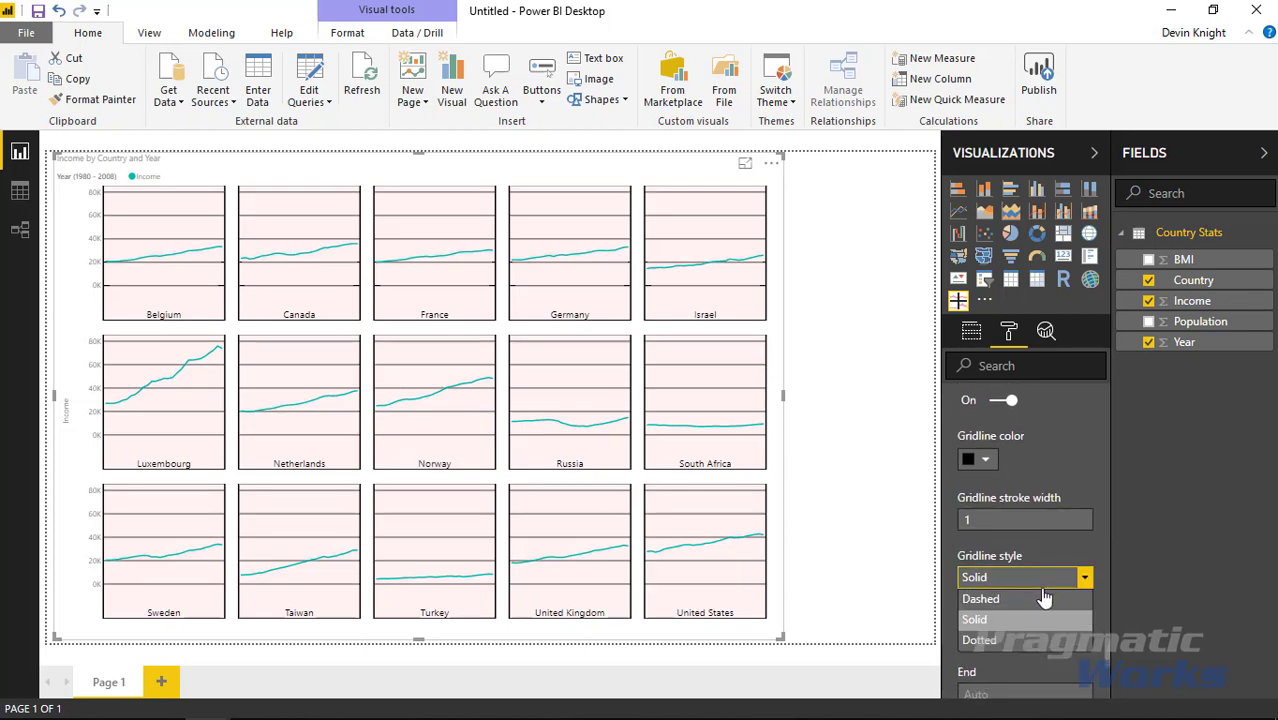
{"action": "left_click", "coordinate": [990, 599]}
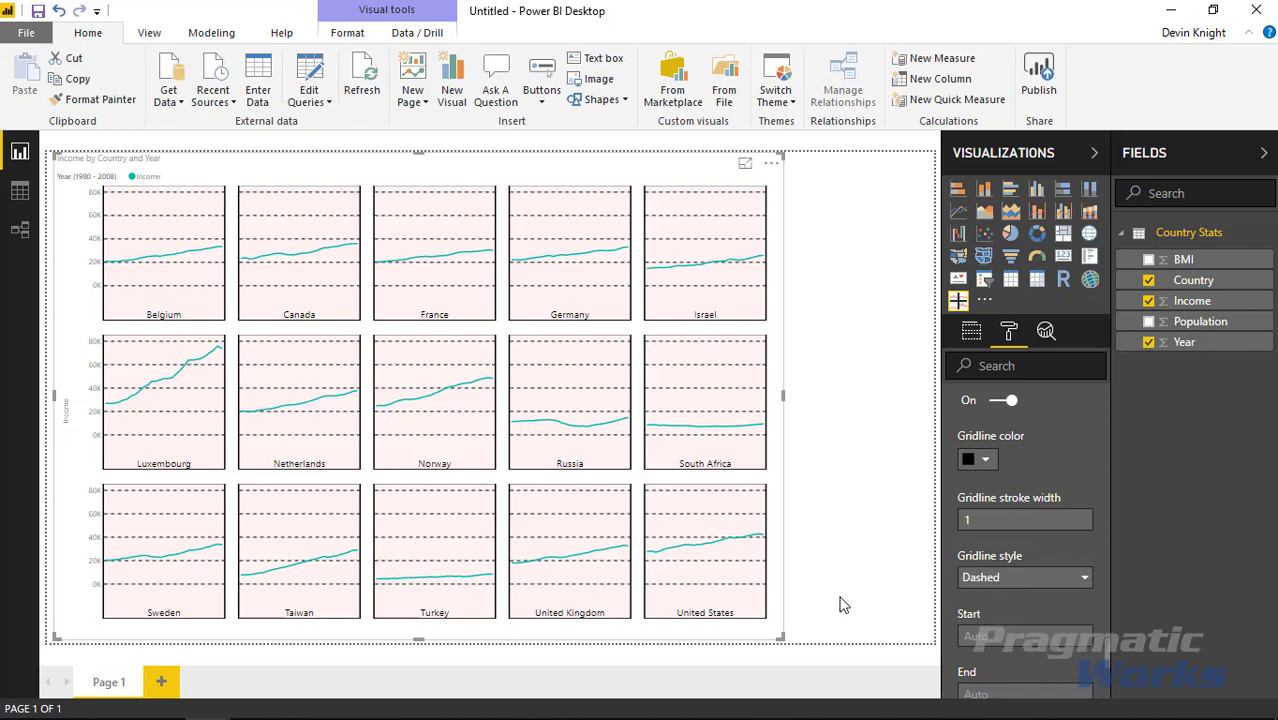
{"action": "scroll", "coordinate": [1012, 563], "scroll_direction": "down", "scroll_amount": 2}
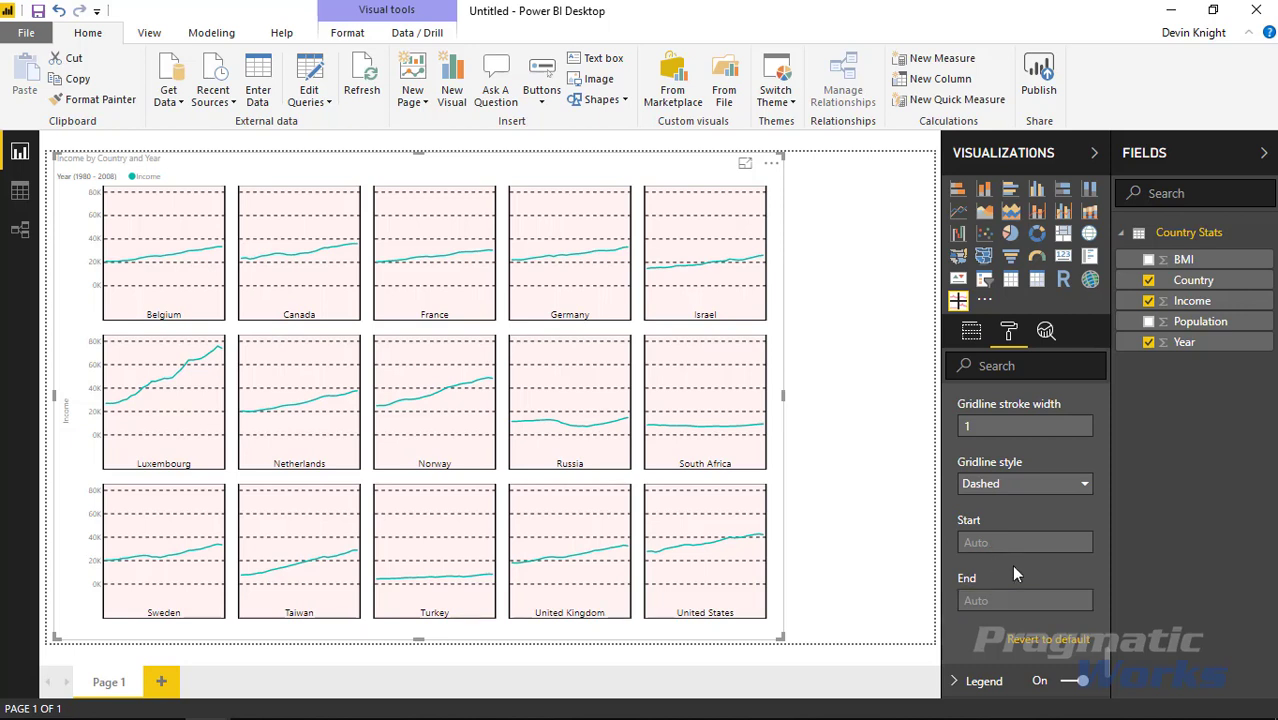
{"action": "scroll", "coordinate": [1010, 568], "scroll_direction": "up", "scroll_amount": 5}
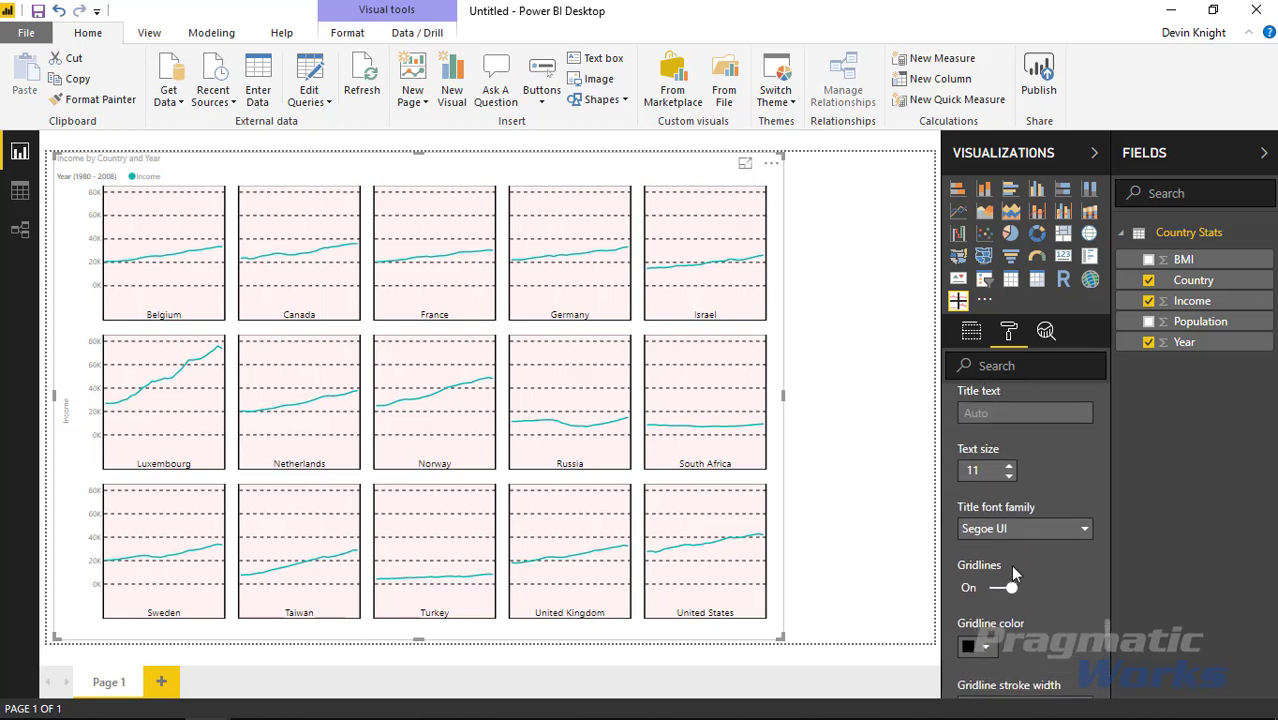
{"action": "scroll", "coordinate": [1027, 534], "scroll_direction": "up", "scroll_amount": 5}
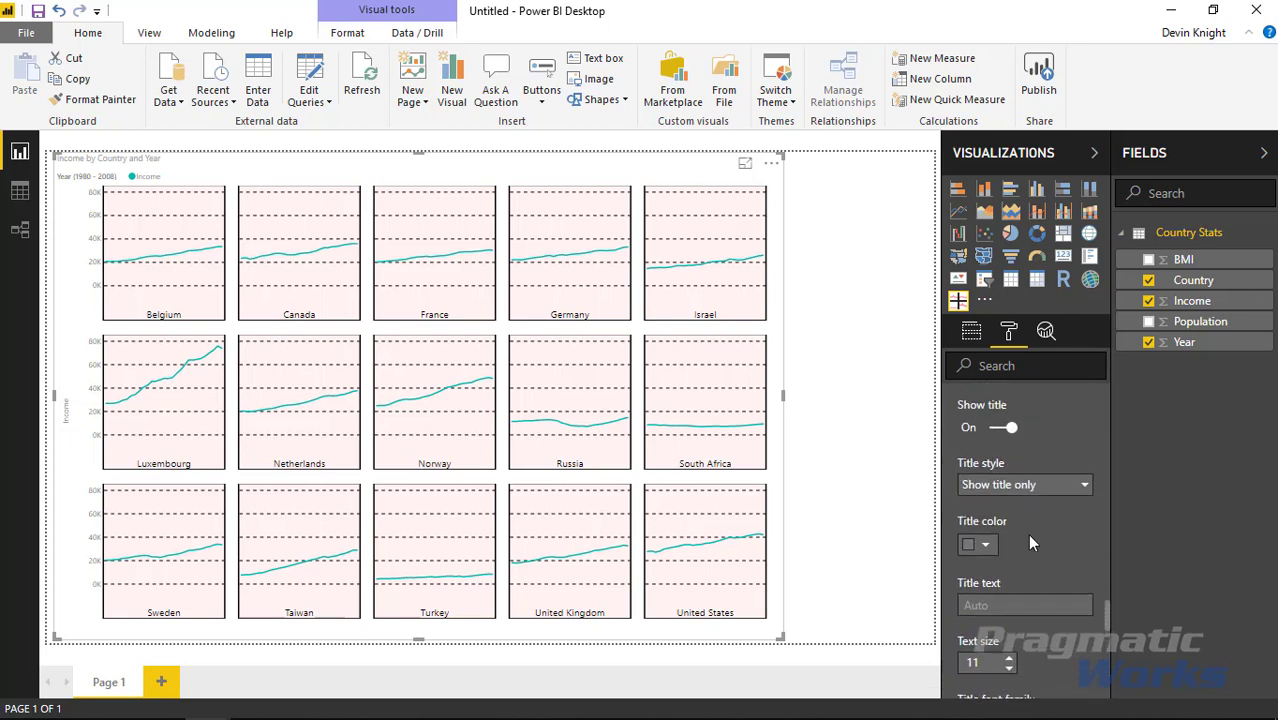
{"action": "scroll", "coordinate": [1027, 534], "scroll_direction": "up", "scroll_amount": 6}
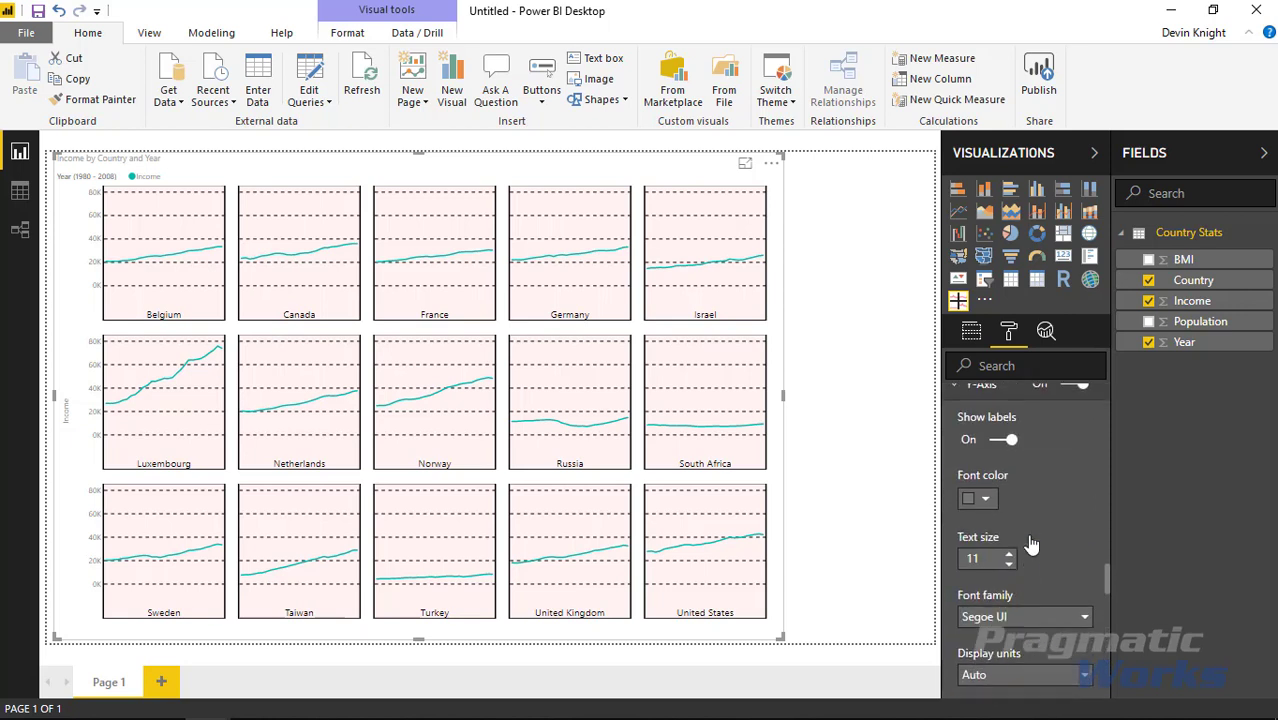
Try the chart legend at Bottom and Right, then put it back at Top
{"action": "left_click", "coordinate": [953, 483]}
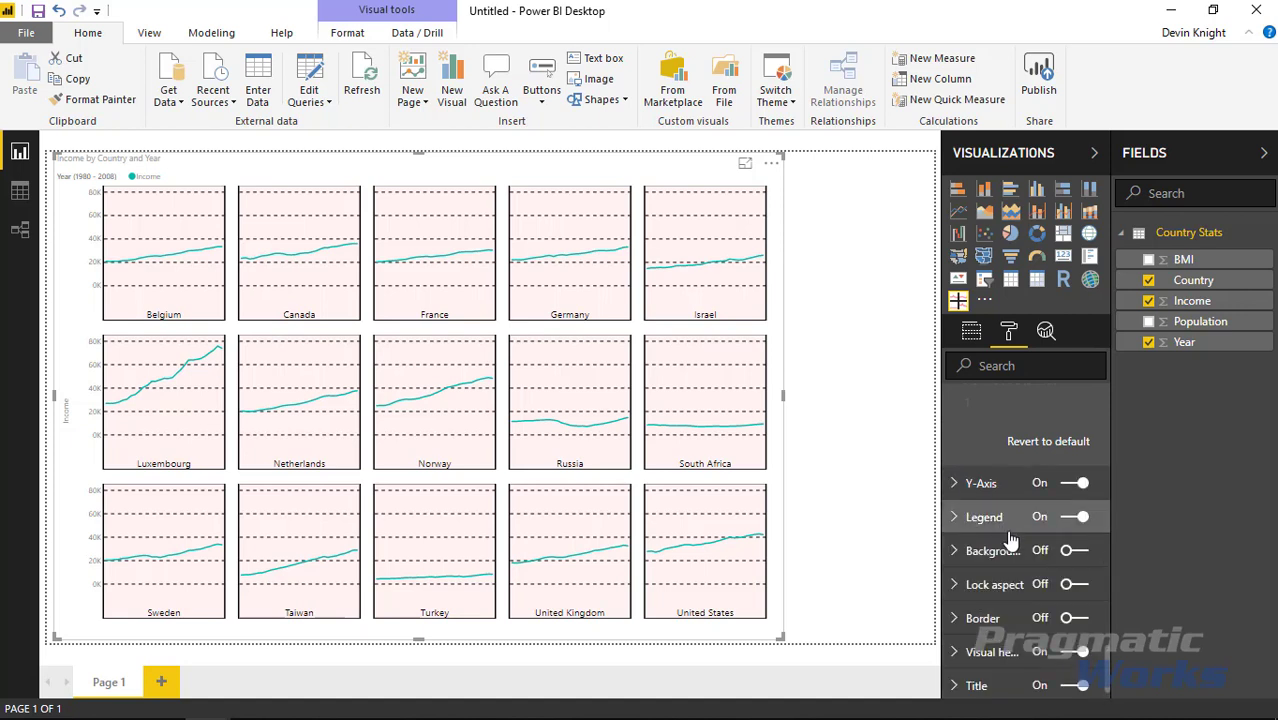
{"action": "left_click", "coordinate": [956, 518]}
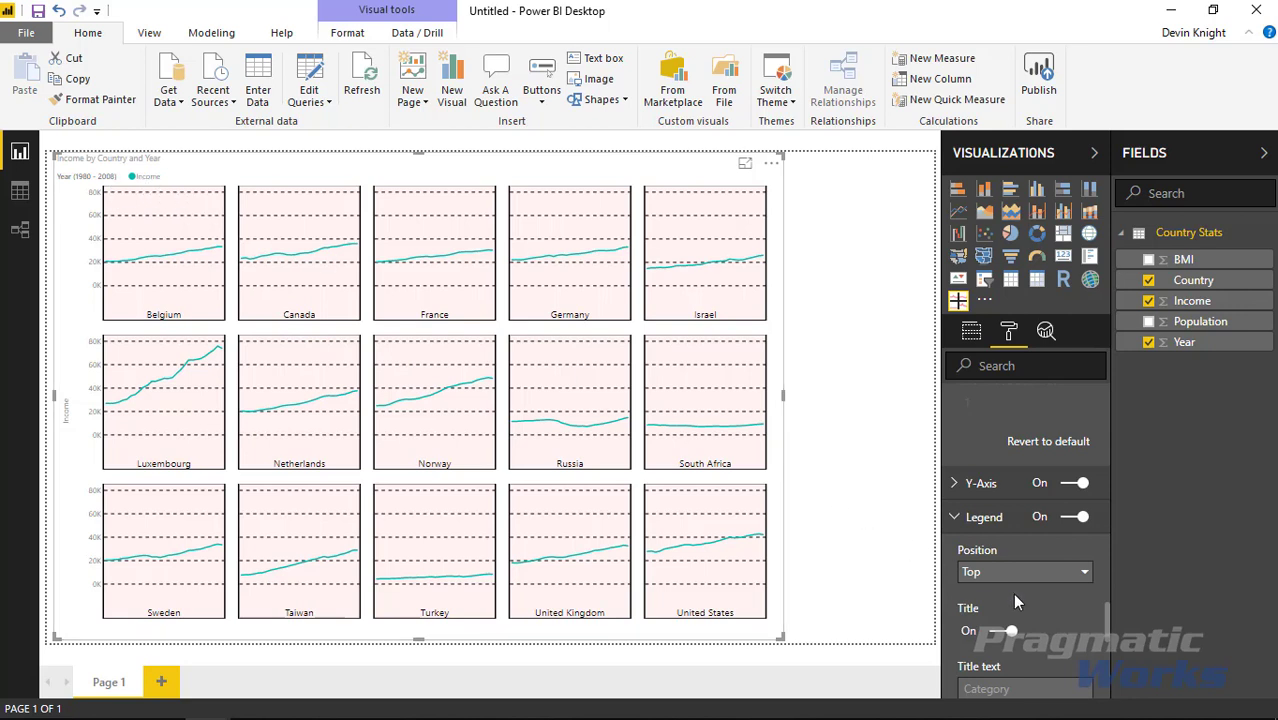
{"action": "scroll", "coordinate": [1014, 600], "scroll_direction": "down", "scroll_amount": 2}
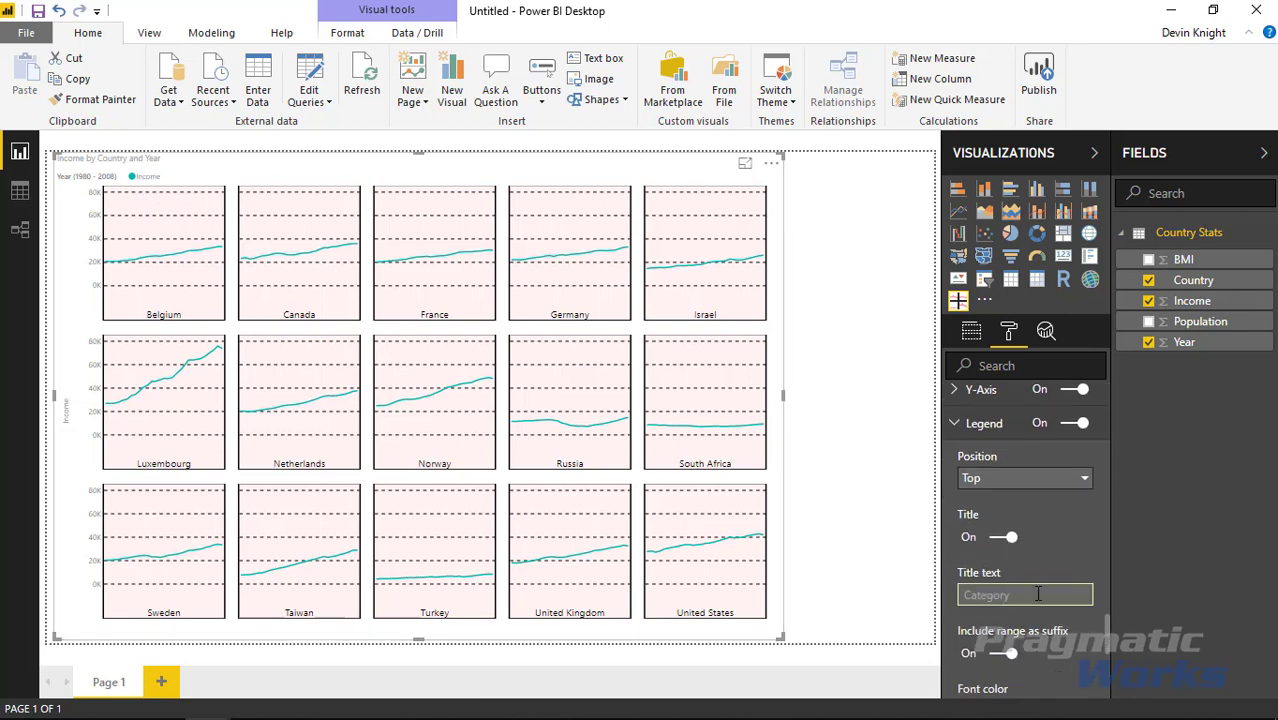
{"action": "left_click", "coordinate": [1005, 478]}
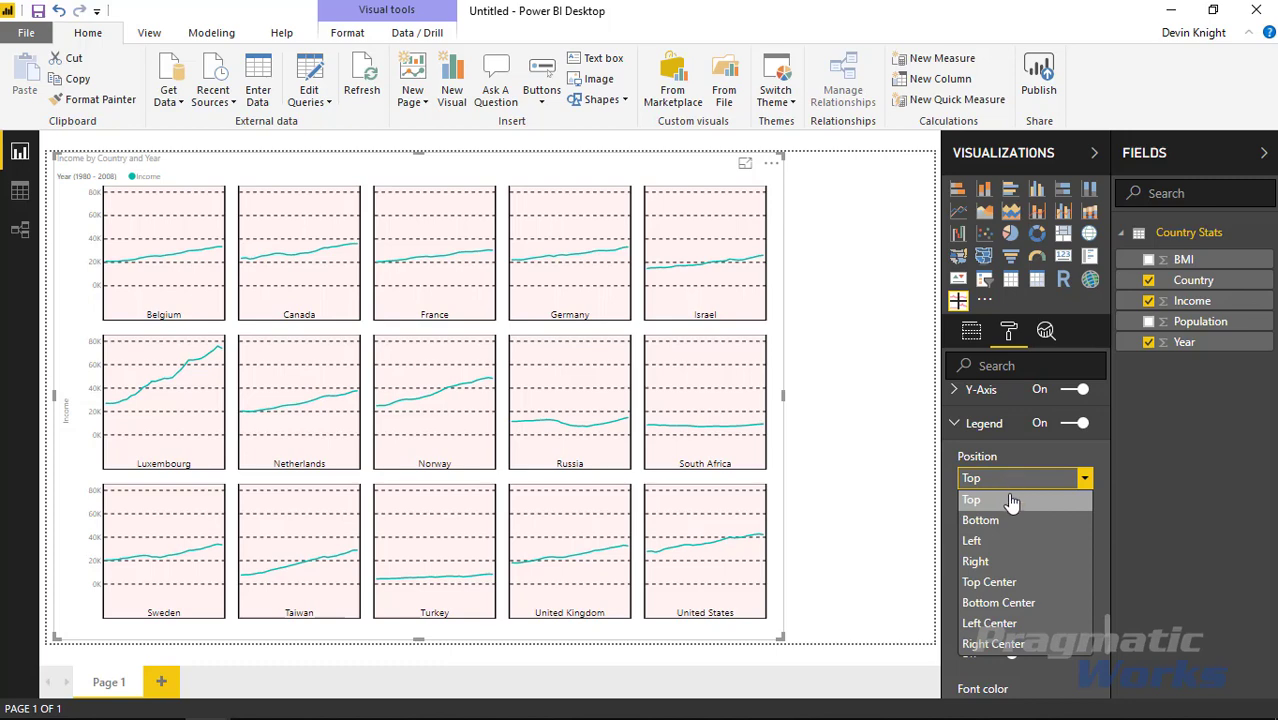
{"action": "left_click", "coordinate": [1000, 521]}
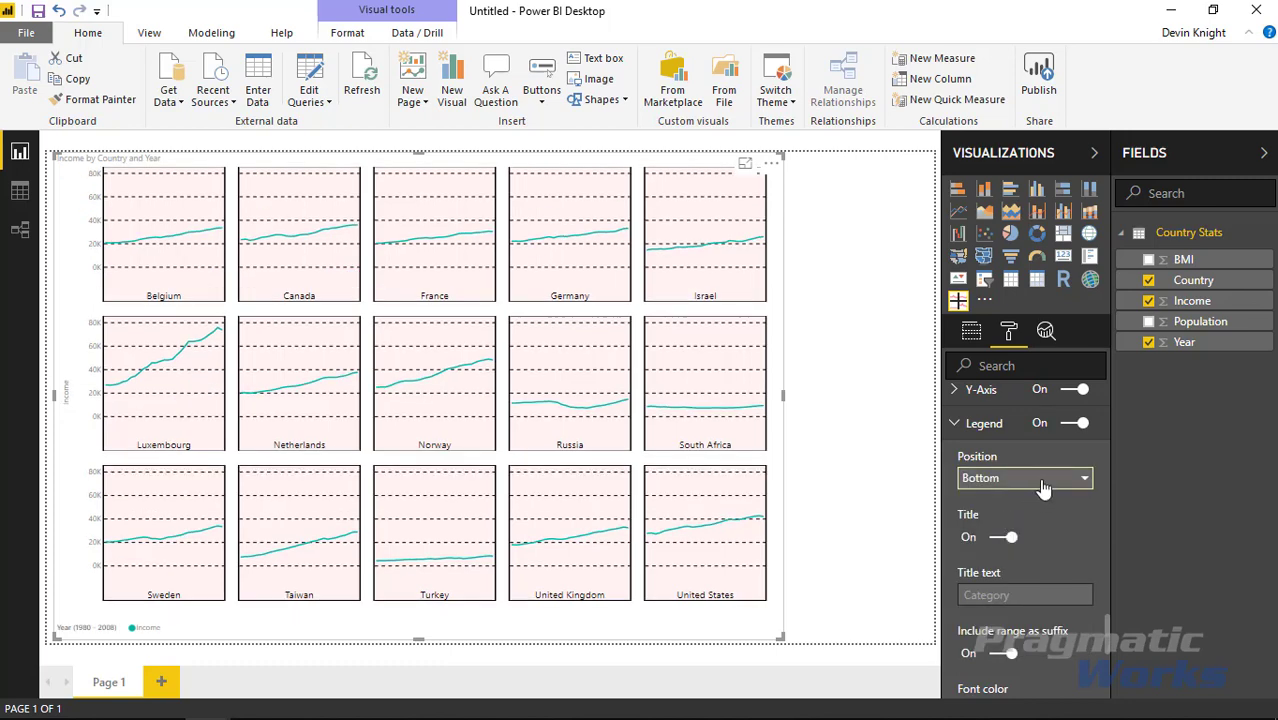
{"action": "left_click", "coordinate": [1043, 480]}
{"action": "left_click", "coordinate": [1048, 558]}
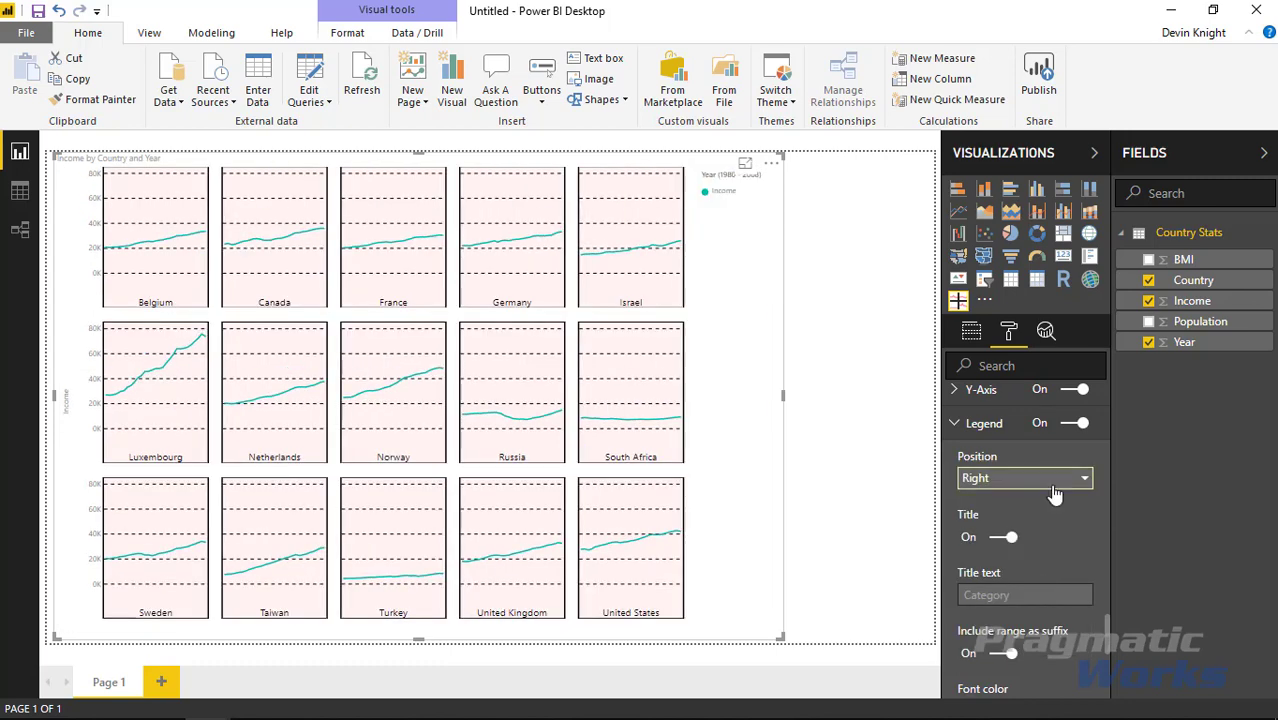
{"action": "left_click", "coordinate": [1069, 490]}
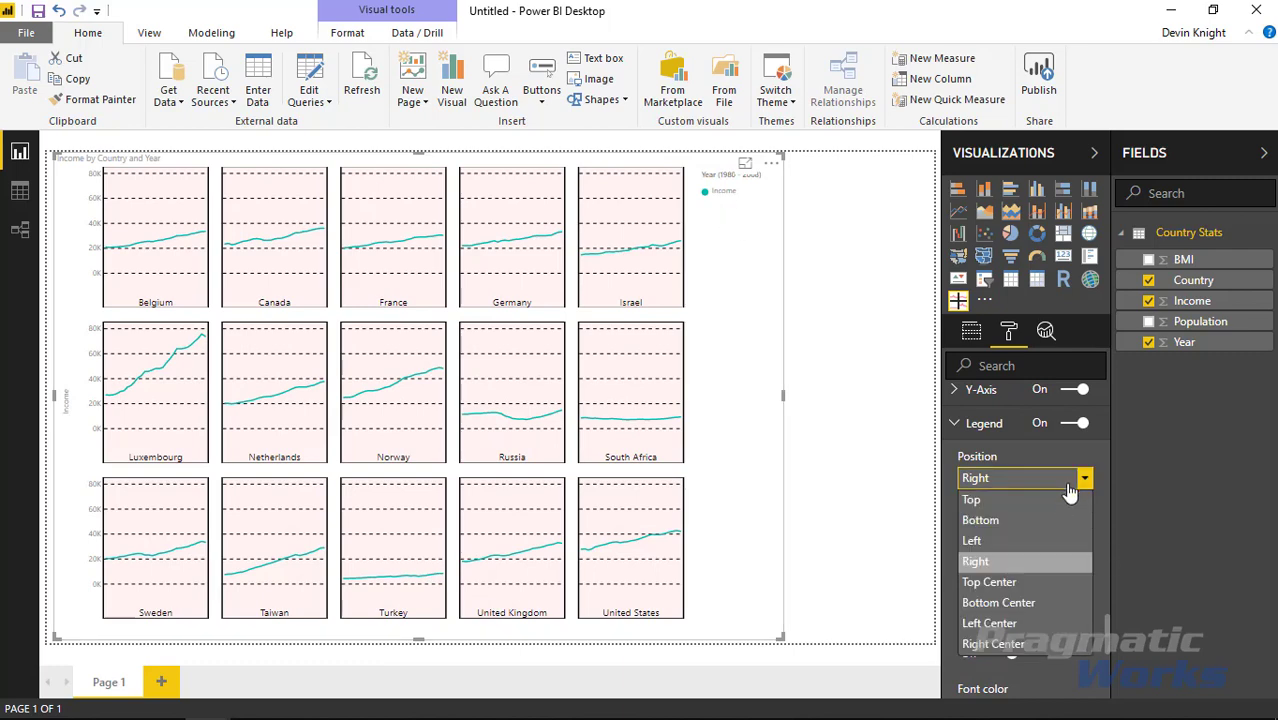
{"action": "left_click", "coordinate": [1042, 499]}
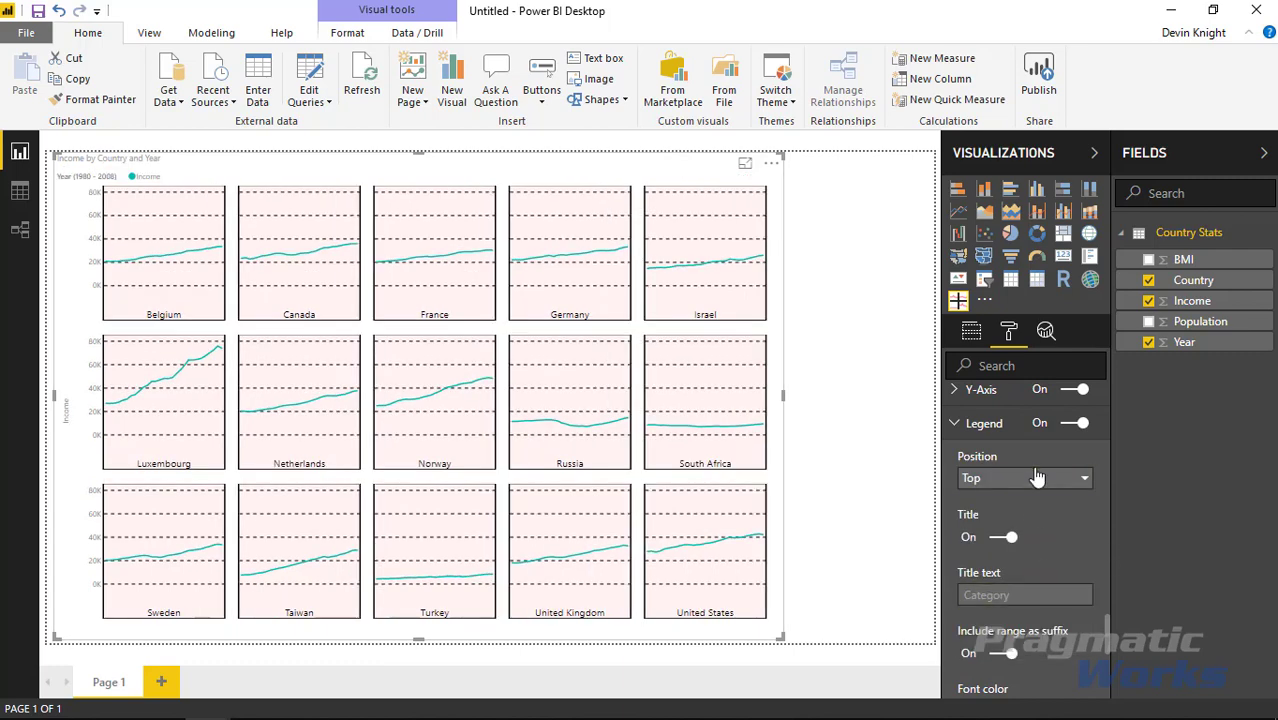
Raise the legend text size to 13 and set its font color to black
{"action": "scroll", "coordinate": [1021, 570], "scroll_direction": "down", "scroll_amount": 1}
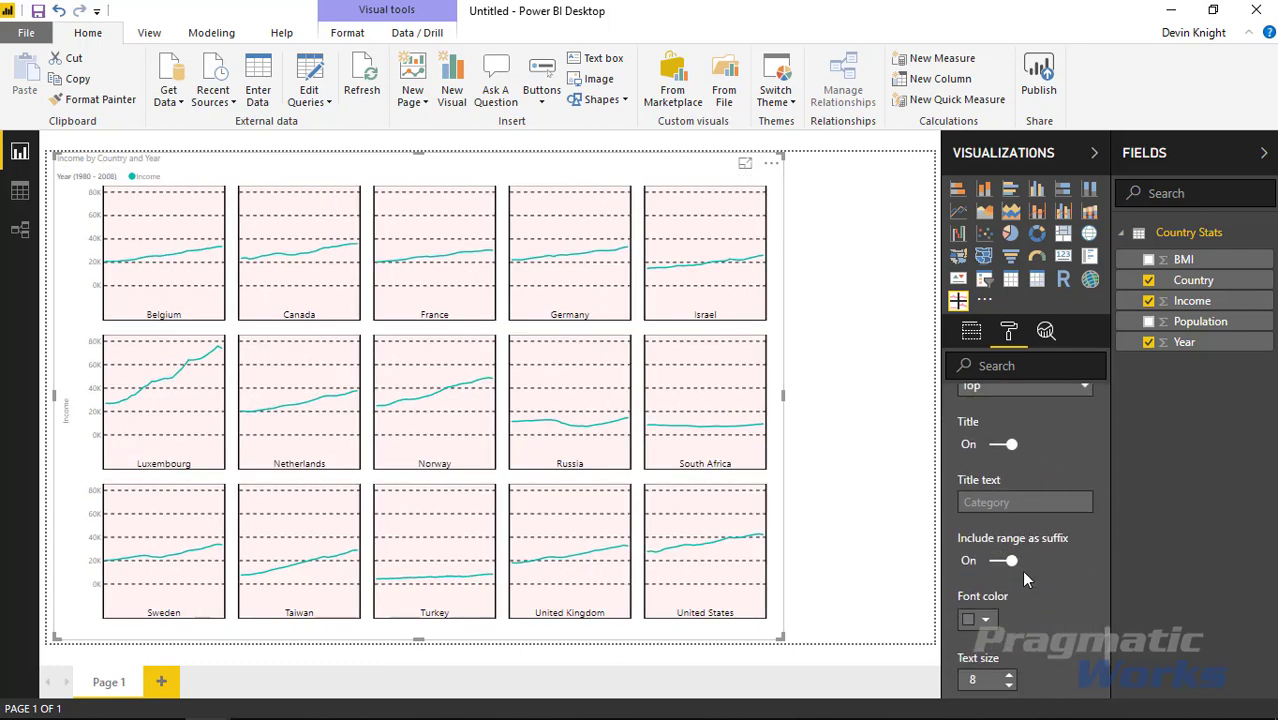
{"action": "scroll", "coordinate": [1019, 568], "scroll_direction": "down", "scroll_amount": 2}
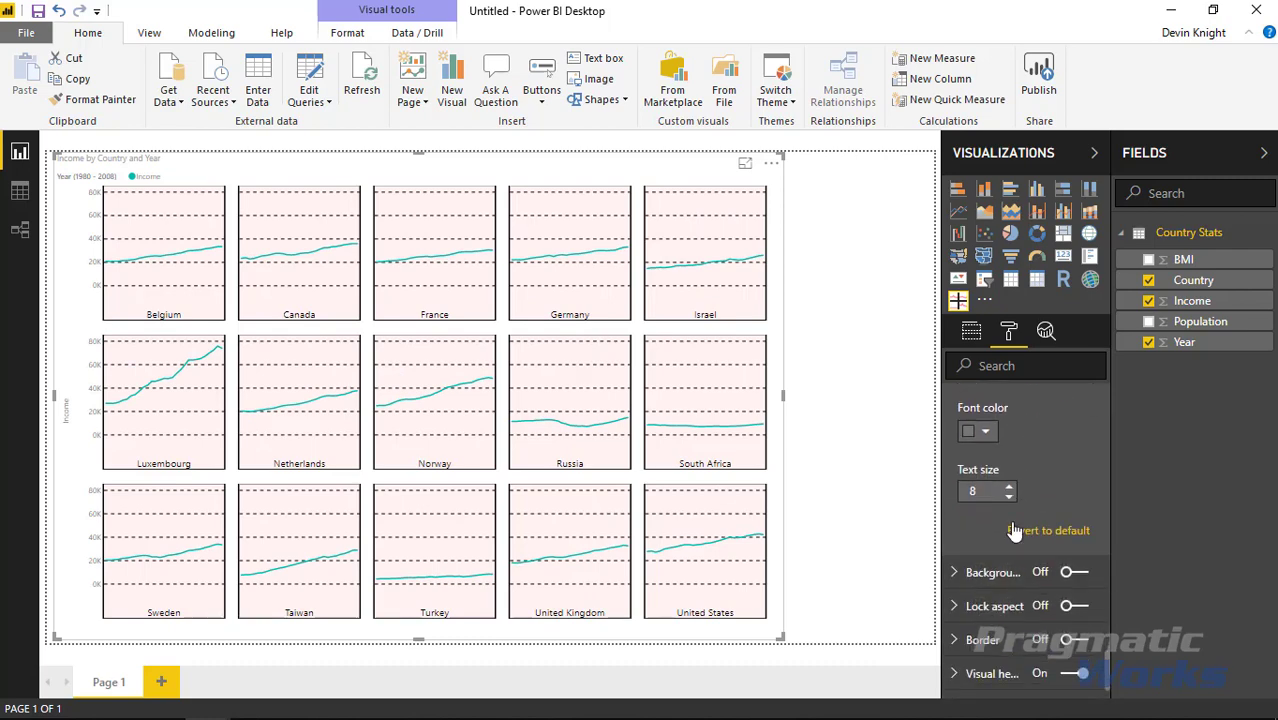
{"action": "left_click", "coordinate": [1009, 487]}
{"action": "left_click", "coordinate": [1009, 487]}
{"action": "left_click", "coordinate": [1009, 487]}
{"action": "left_click", "coordinate": [1009, 487]}
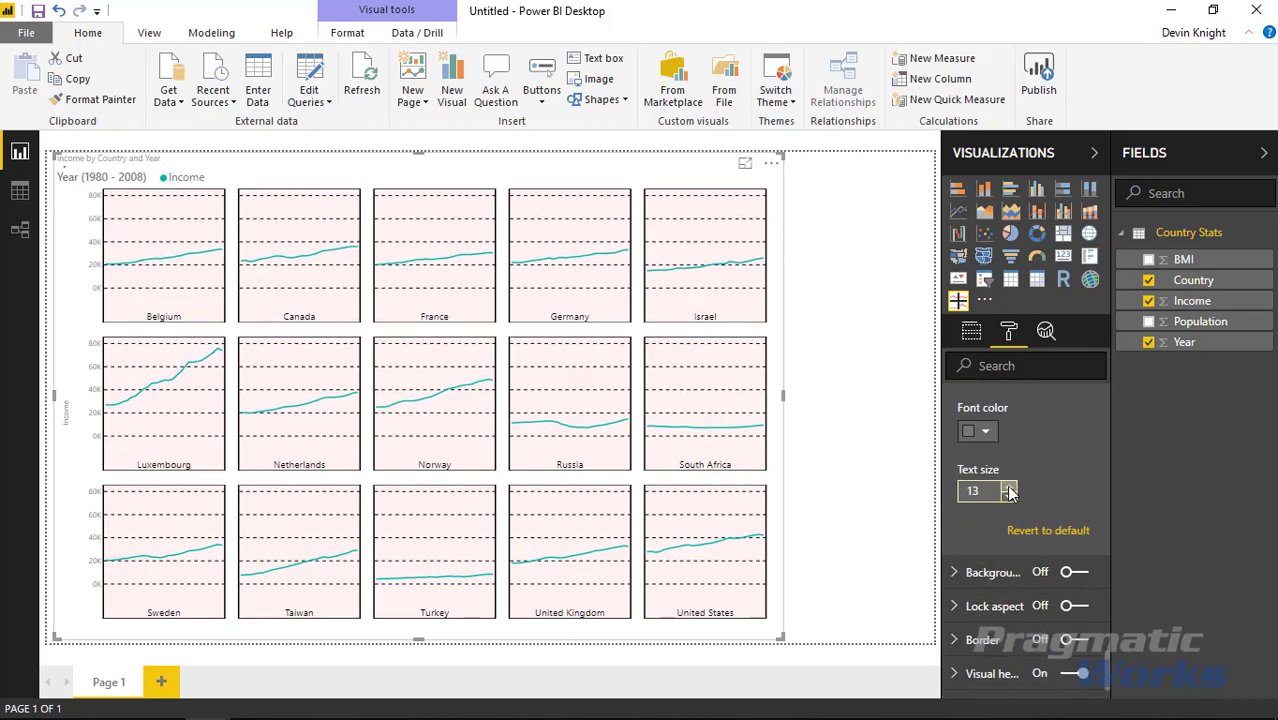
{"action": "left_click", "coordinate": [1009, 487]}
{"action": "left_click", "coordinate": [988, 438]}
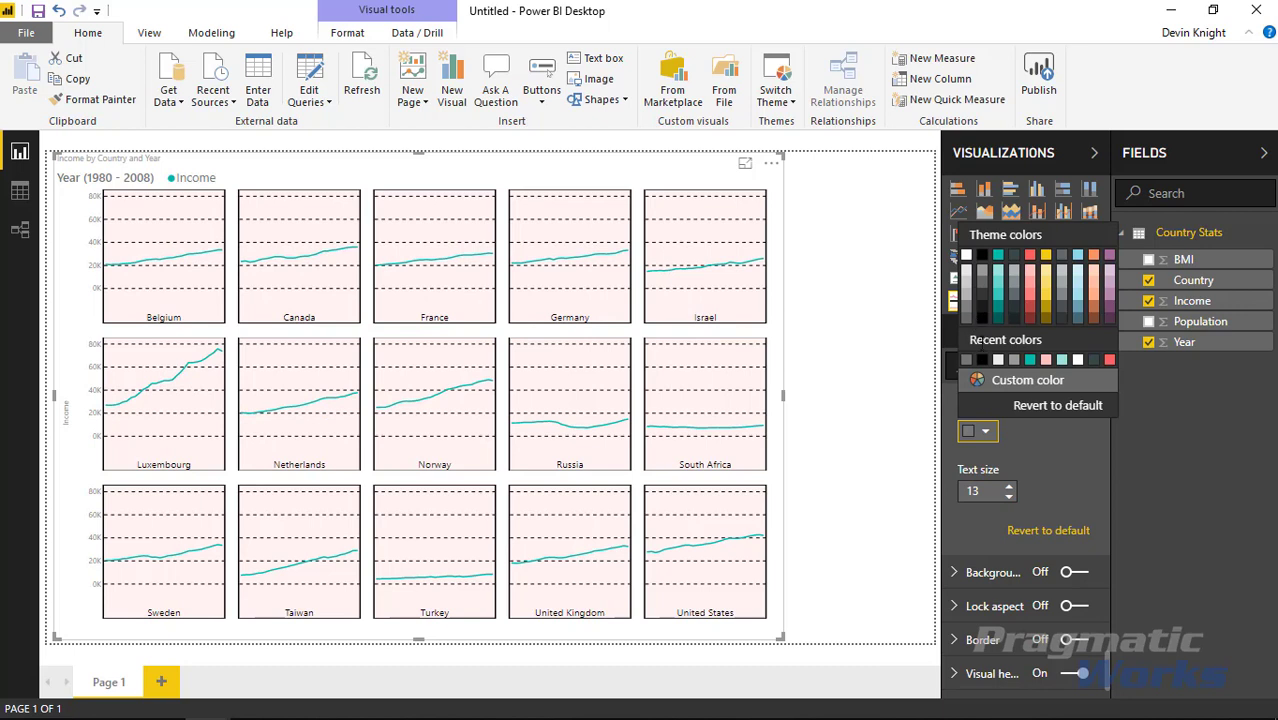
{"action": "left_click", "coordinate": [982, 359]}
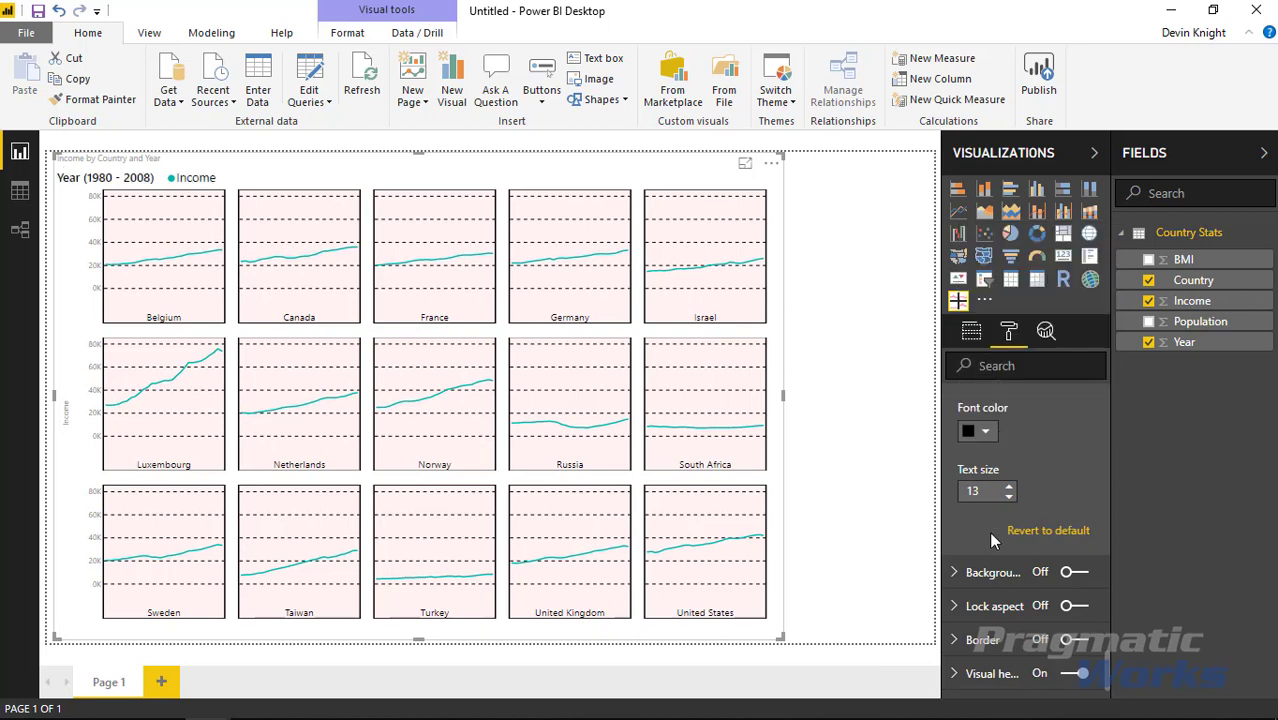
{"action": "scroll", "coordinate": [1022, 530], "scroll_direction": "up", "scroll_amount": 4}
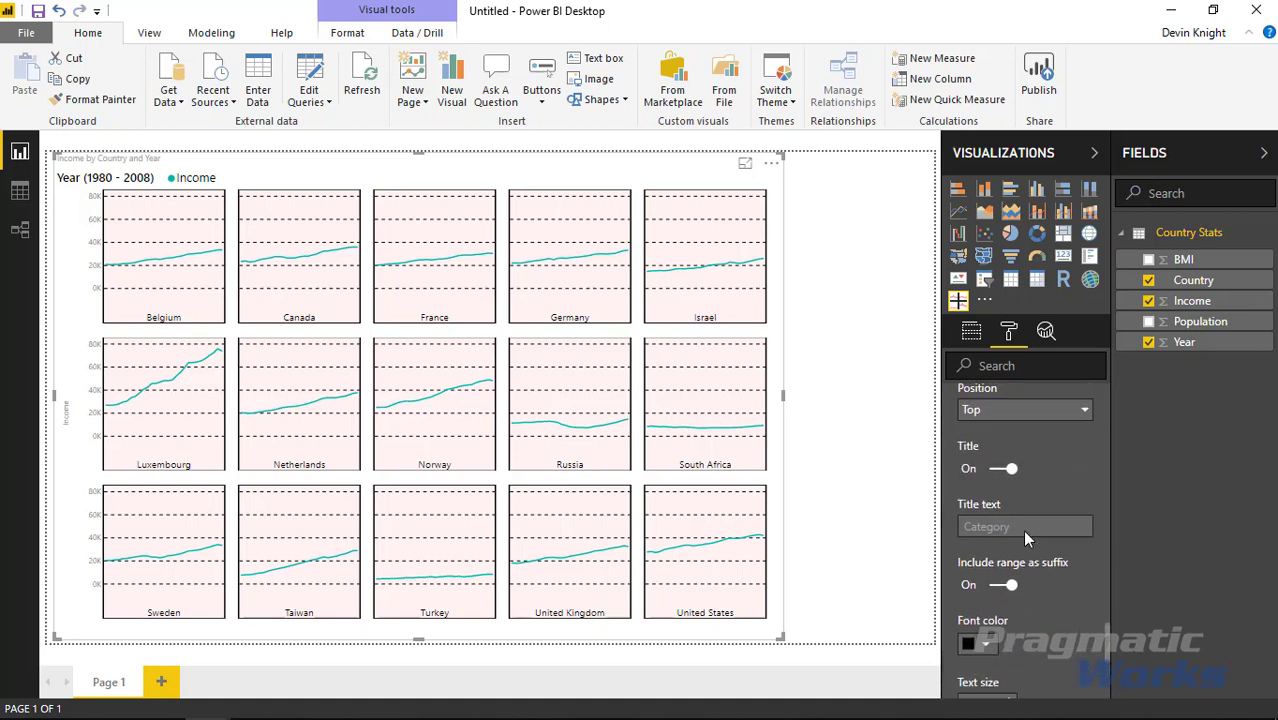
{"action": "scroll", "coordinate": [1022, 530], "scroll_direction": "up", "scroll_amount": 2}
{"action": "left_click", "coordinate": [1005, 518]}
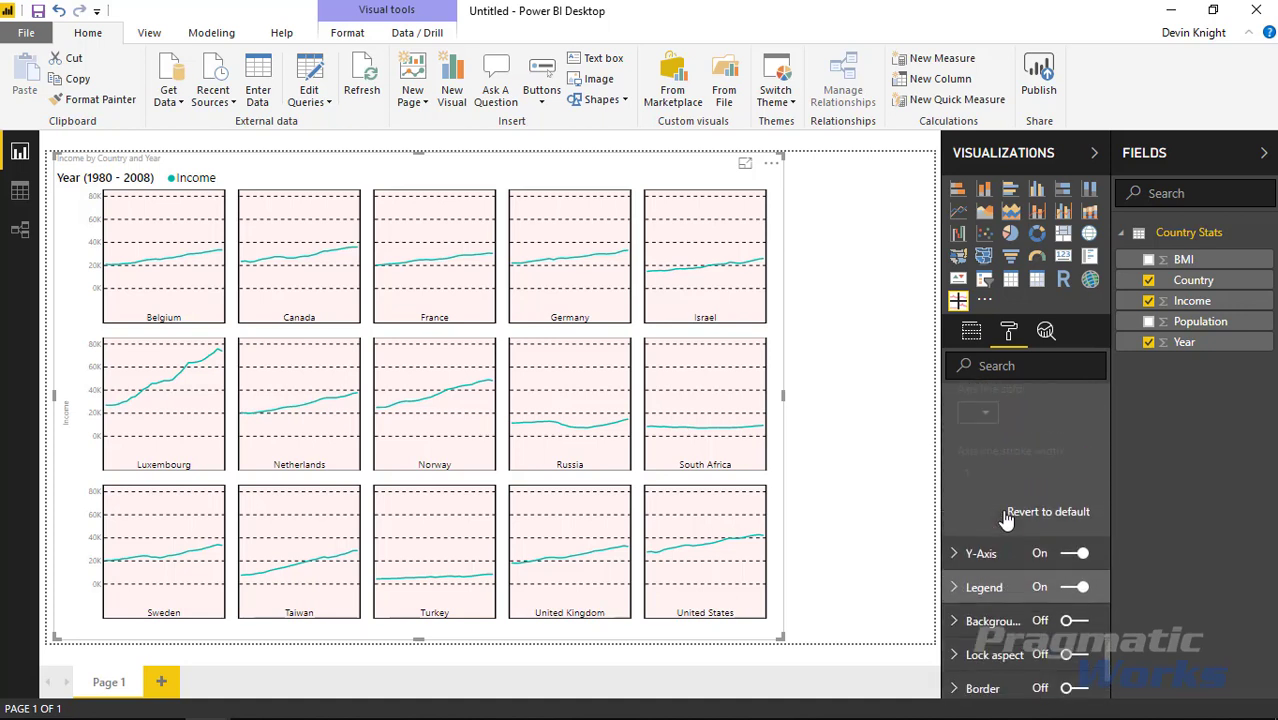
{"action": "scroll", "coordinate": [1002, 520], "scroll_direction": "up", "scroll_amount": 3}
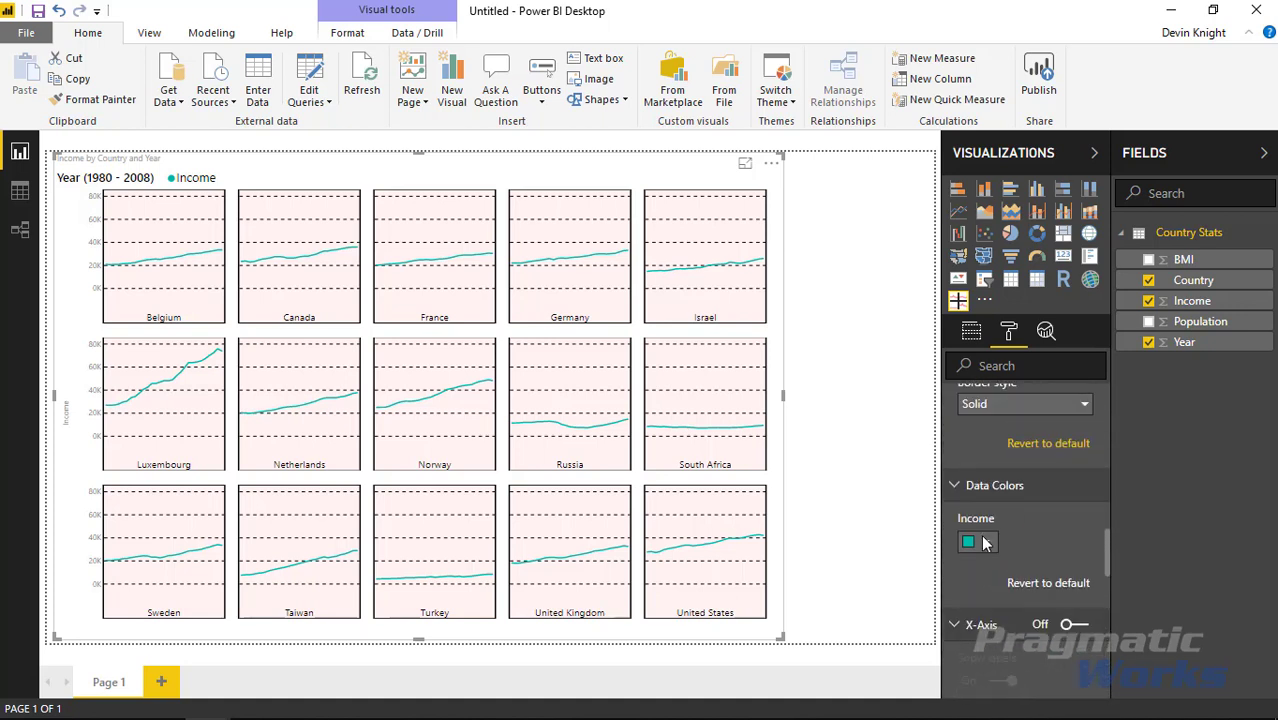
{"action": "left_click", "coordinate": [956, 624]}
{"action": "scroll", "coordinate": [1016, 550], "scroll_direction": "up", "scroll_amount": 5}
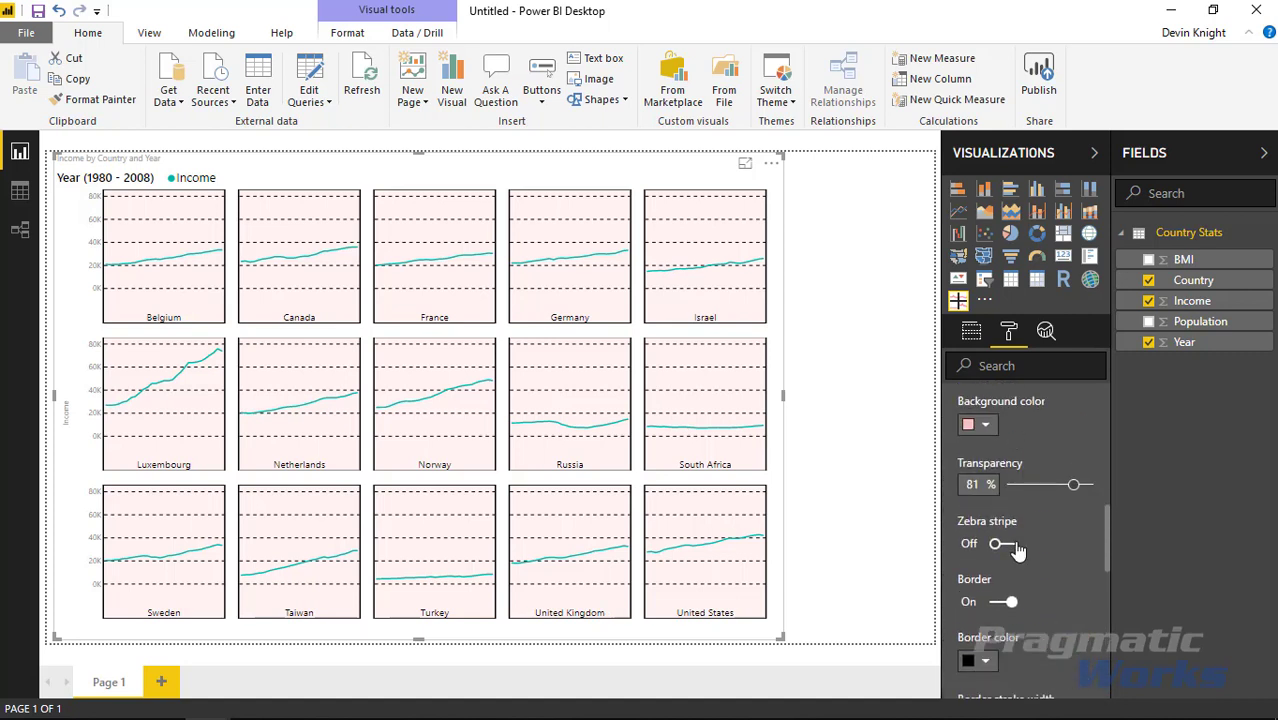
{"action": "scroll", "coordinate": [1016, 550], "scroll_direction": "up", "scroll_amount": 5}
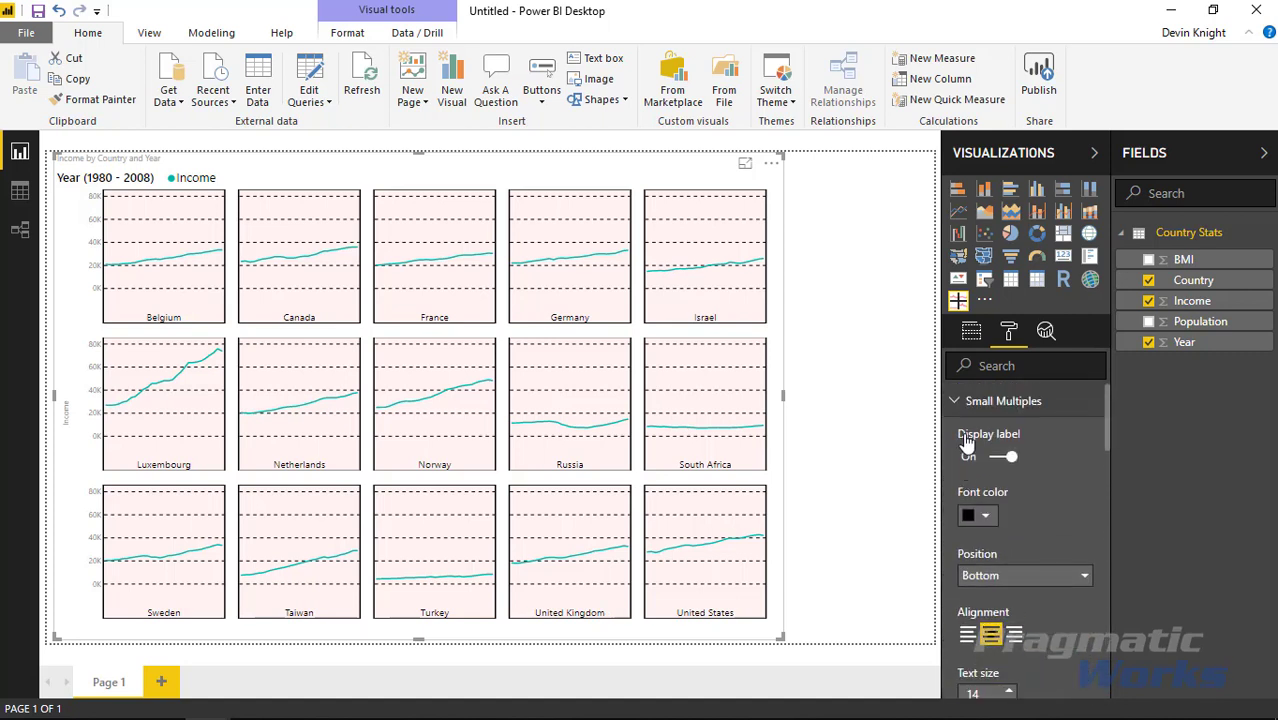
{"action": "left_click", "coordinate": [1012, 396]}
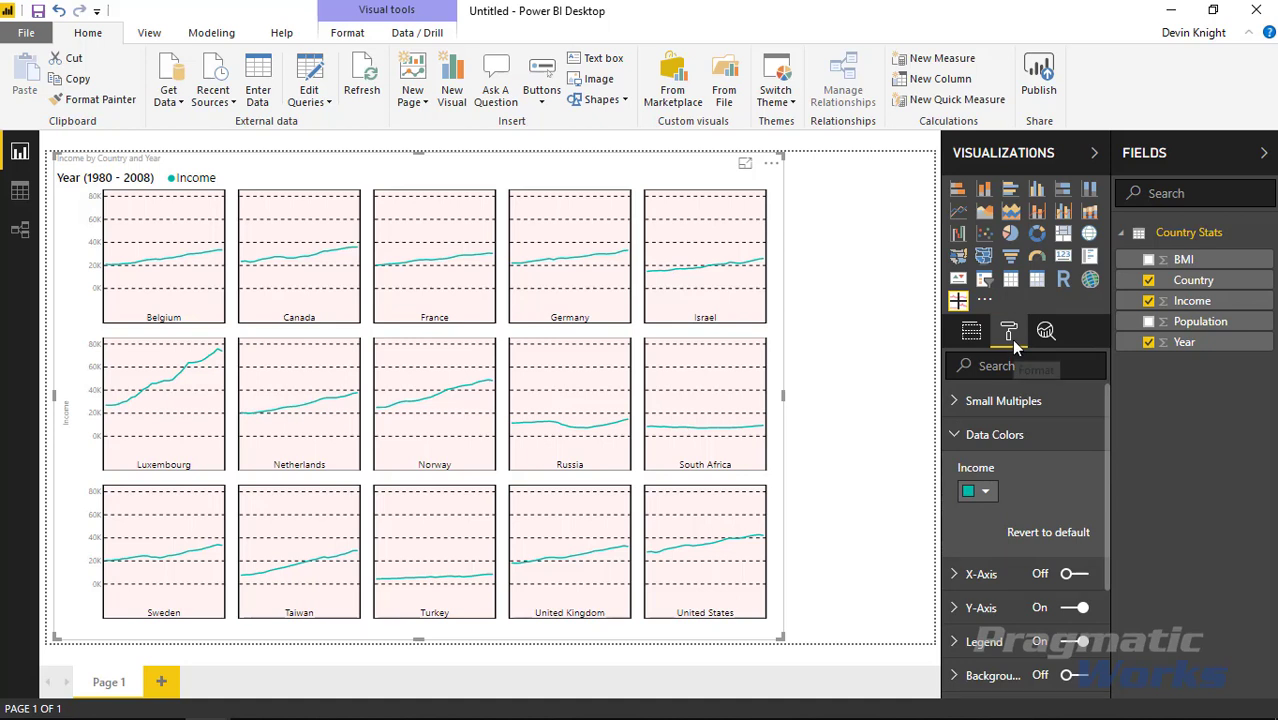
{"action": "left_click", "coordinate": [960, 434]}
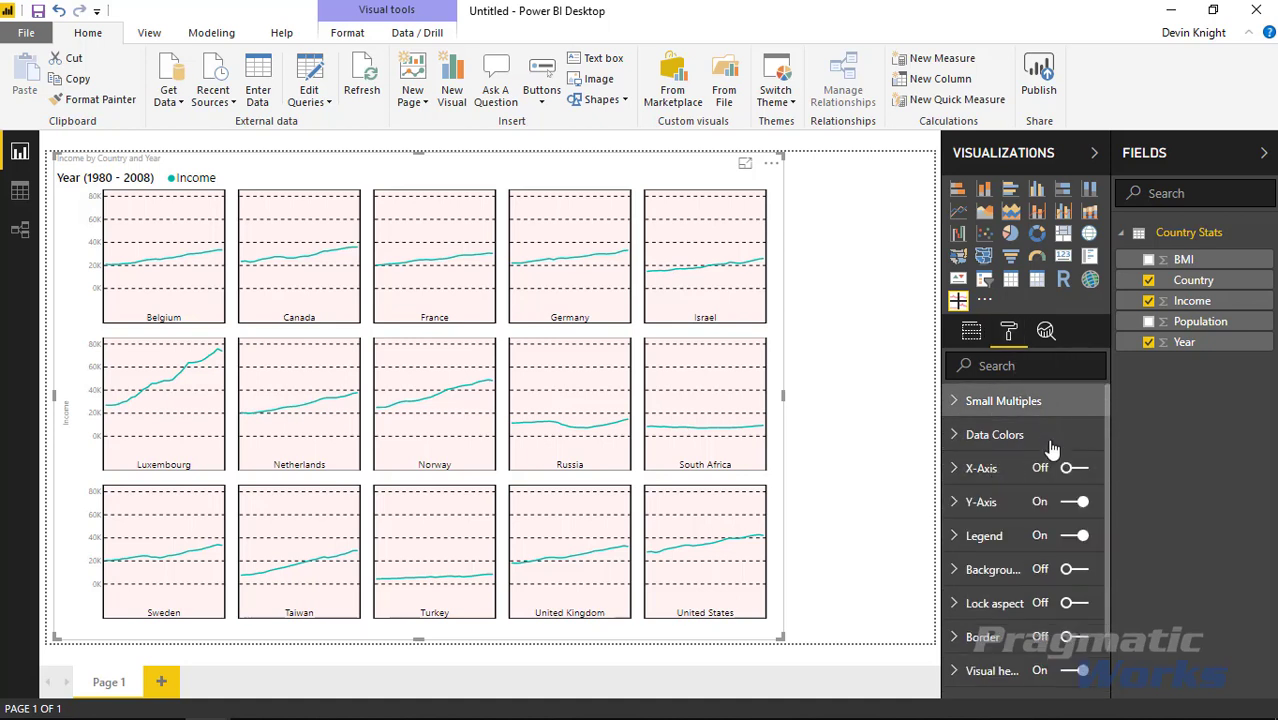